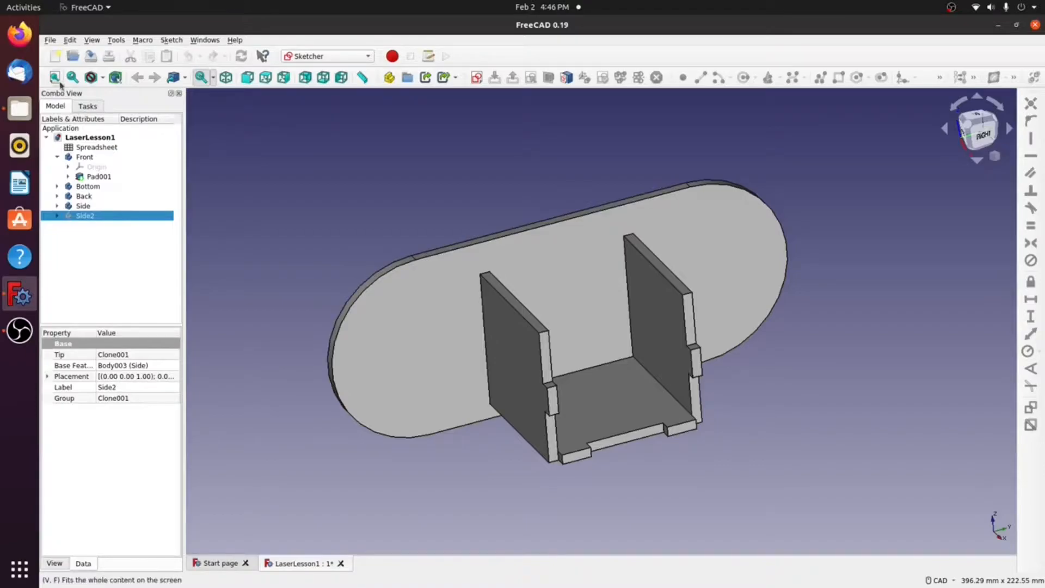
# Step: Create a new empty document
pyautogui.click(55, 57)
pyautogui.click(325, 56)
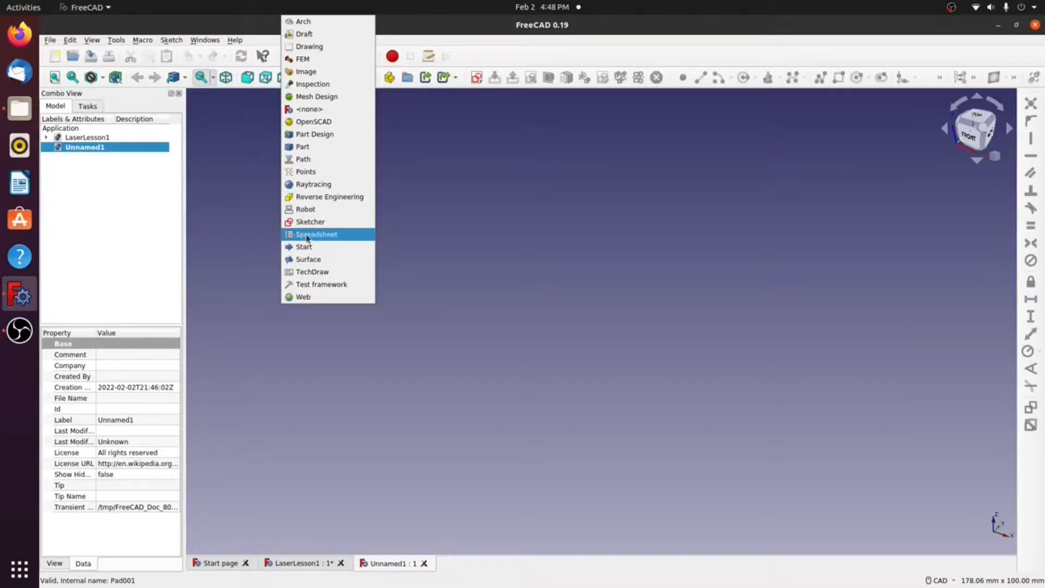
pyautogui.click(100, 245)
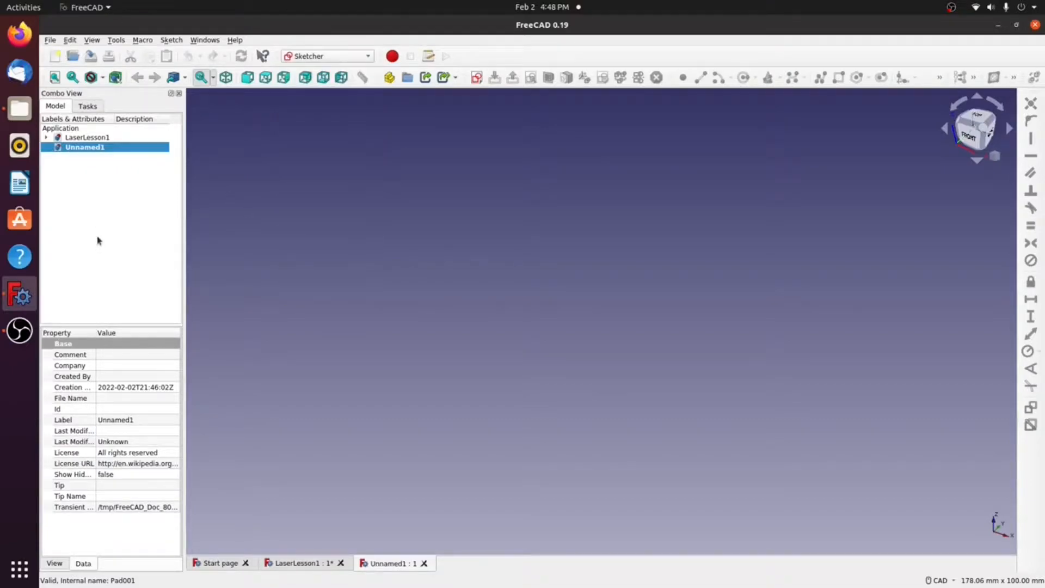
# Step: Look at the finished LaserLesson1 model, collapse its tree, and return to the new Unnamed1 document
pyautogui.doubleClick(65, 139)
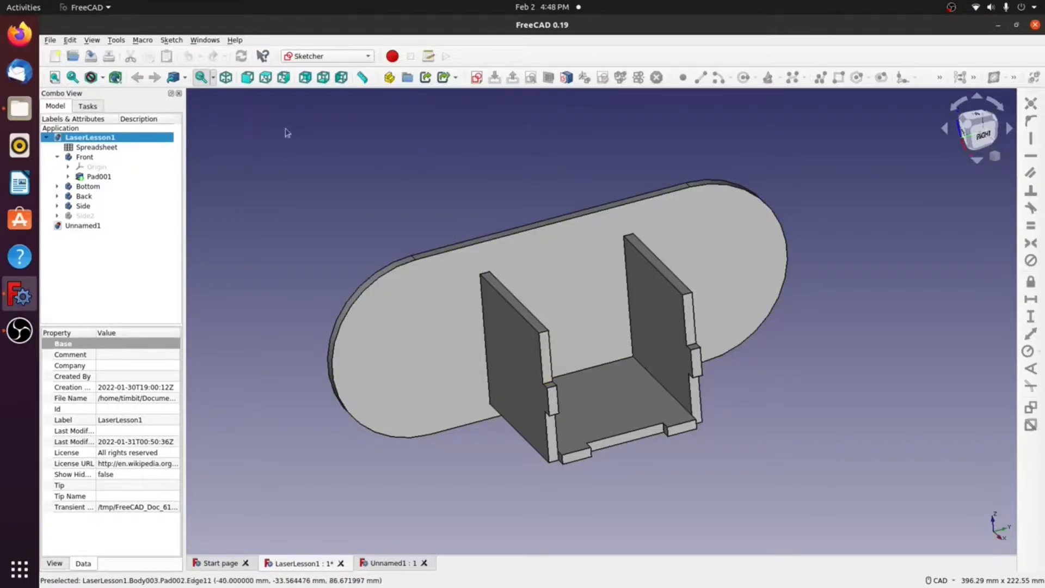
pyautogui.click(46, 138)
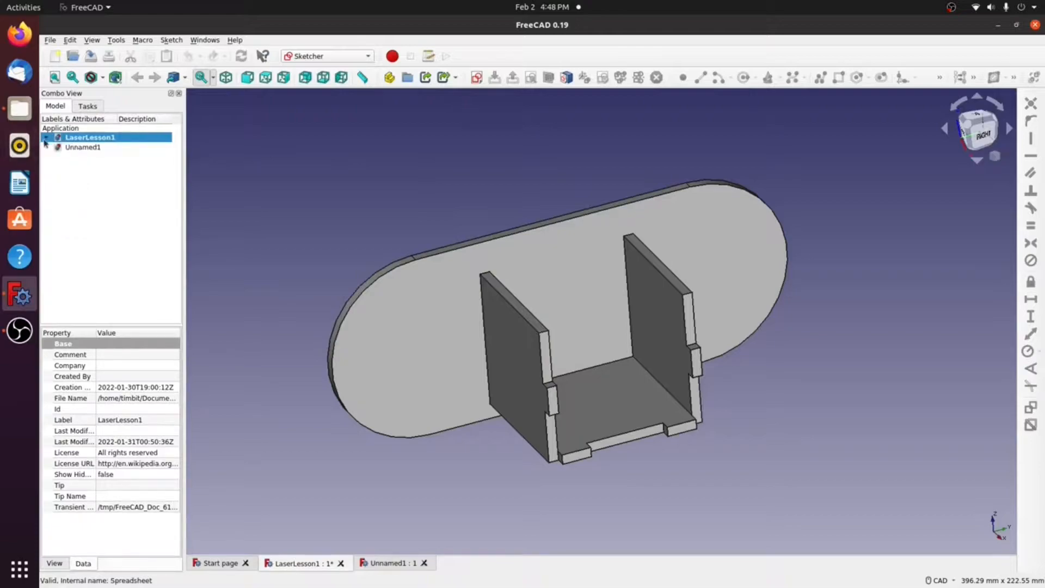
pyautogui.click(82, 148)
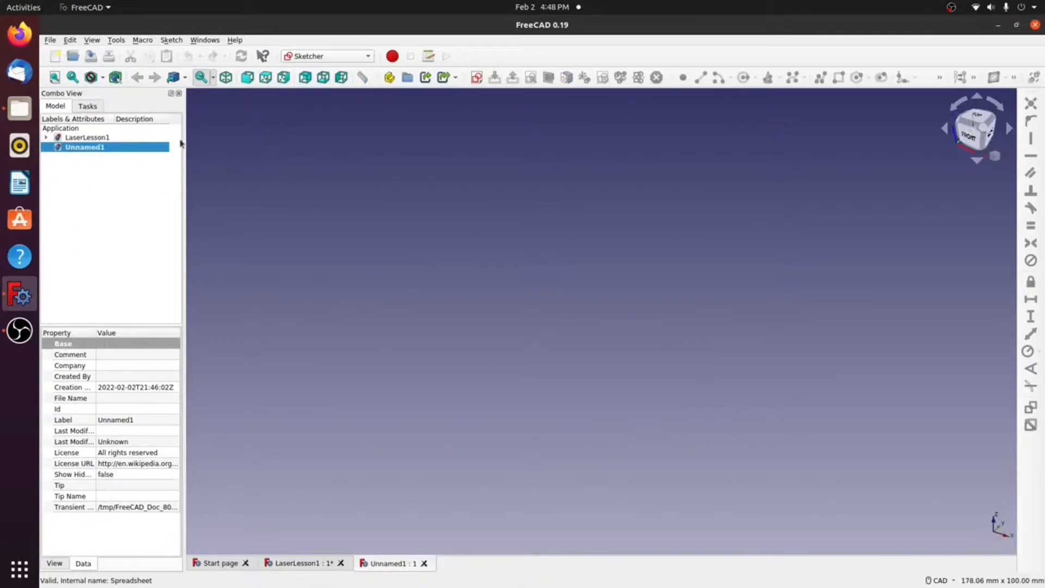
# Step: Switch to the Spreadsheet workbench and create a spreadsheet in the Unnamed1 document
pyautogui.click(369, 57)
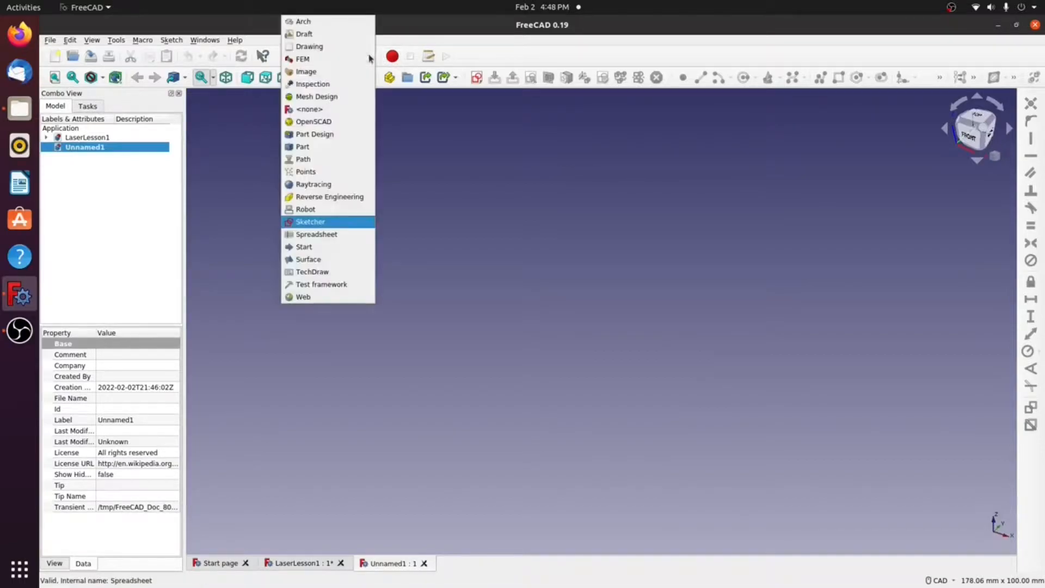
pyautogui.click(313, 237)
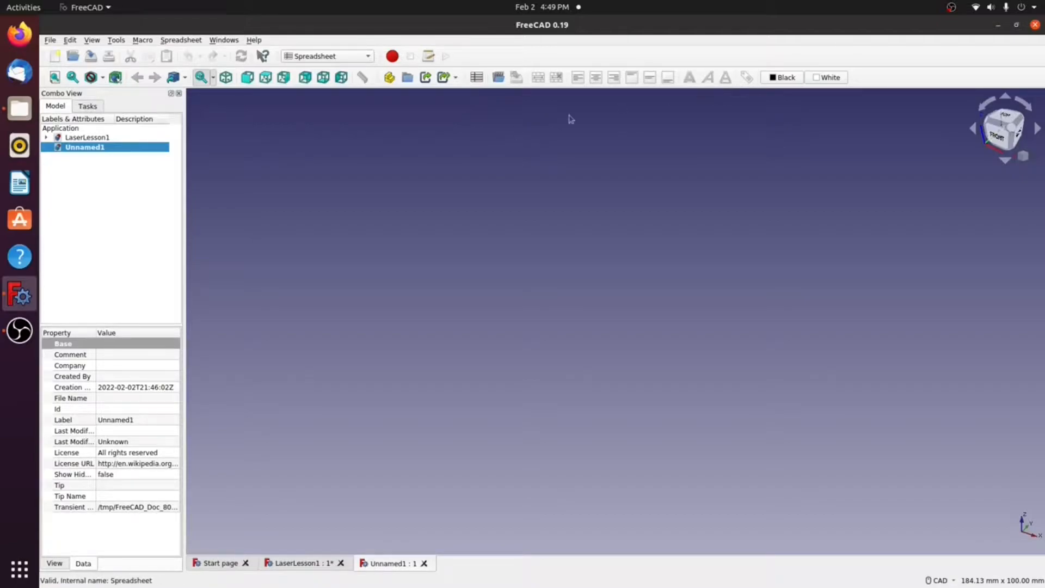
pyautogui.click(477, 79)
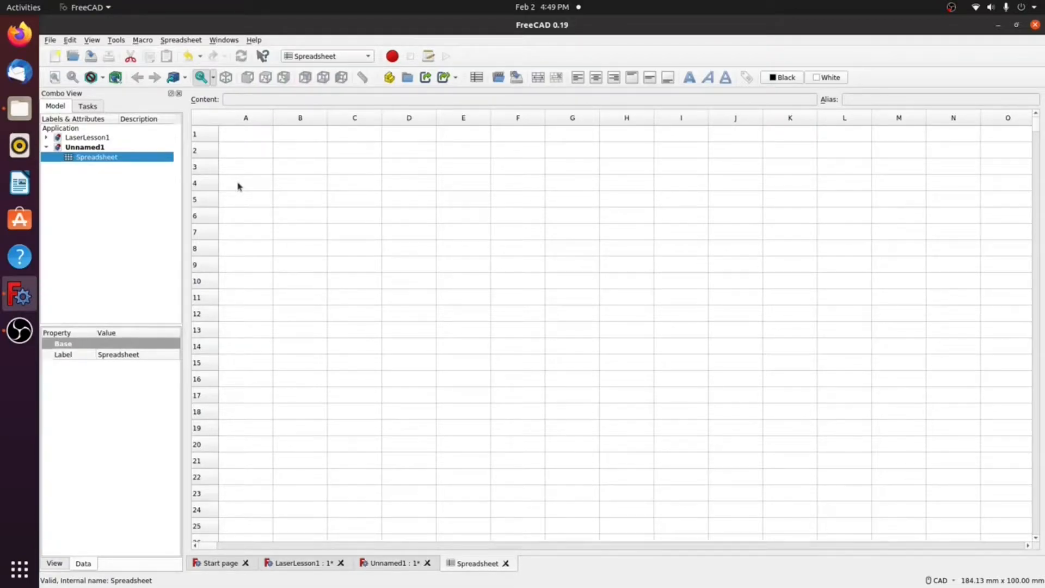
# Step: Enter the label MaterialThickness in cell A2 of the spreadsheet
pyautogui.click(234, 153)
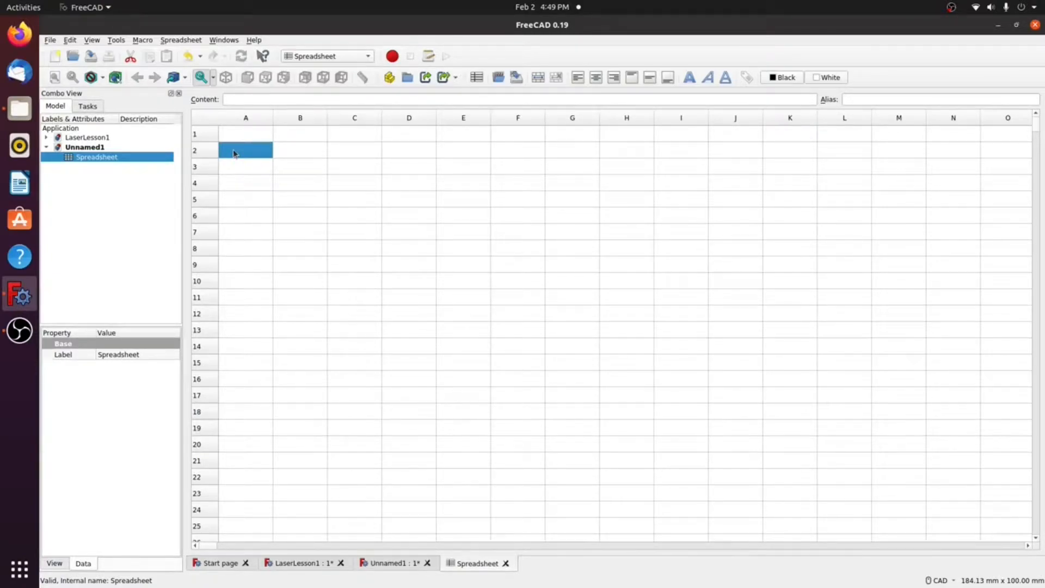
pyautogui.write('Ma')
pyautogui.write('terialThic')
pyautogui.write('kness')
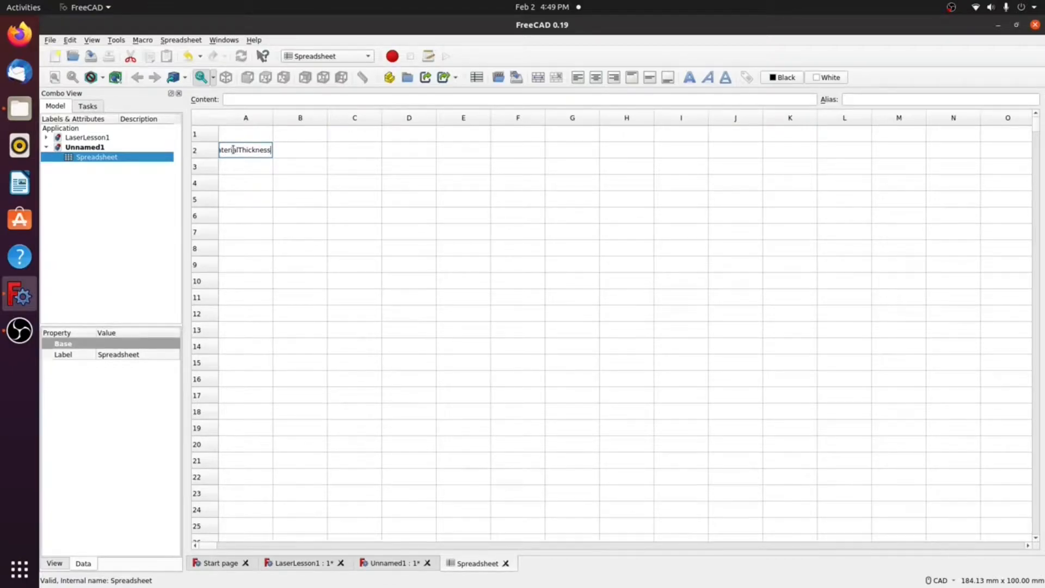
# Step: Widen column A to fit the full label and enter 5mm in cell B2
pyautogui.click(299, 154)
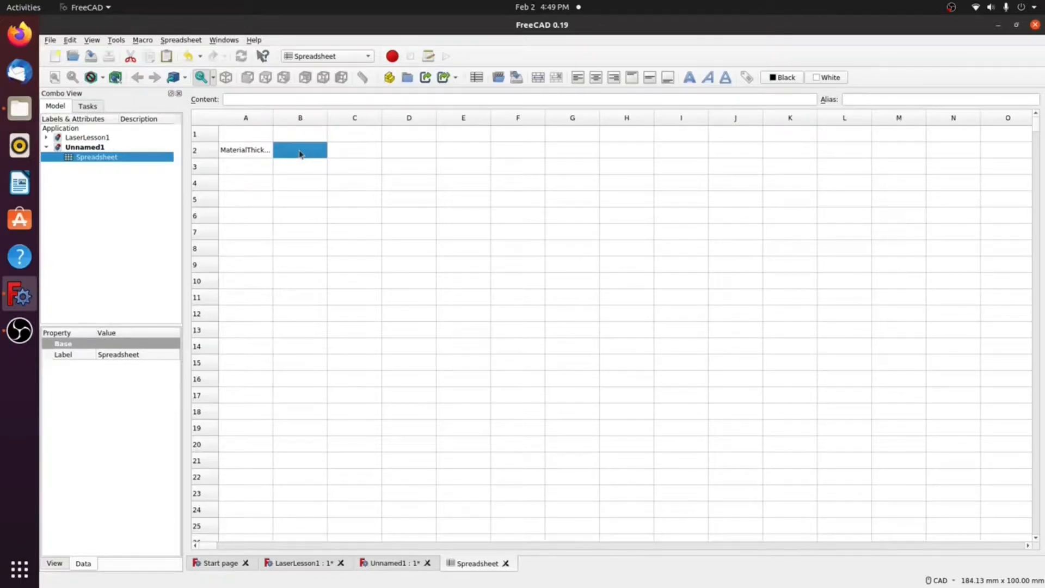
pyautogui.moveTo(272, 120); pyautogui.dragTo(291, 120)
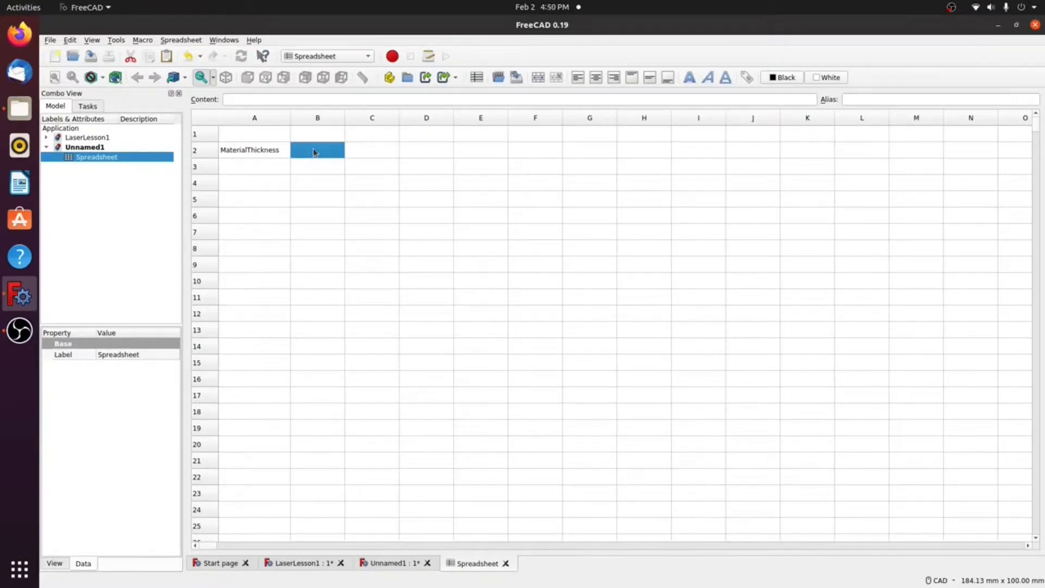
pyautogui.write('5mm')
pyautogui.press('Return')
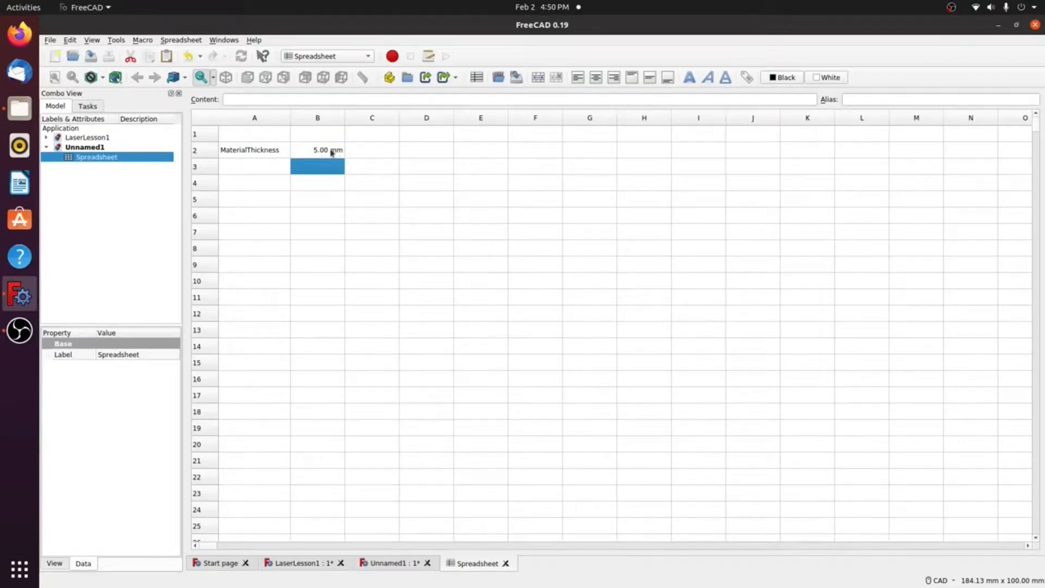
# Step: Give cell B2 the alias MaterialThickness and the display unit mm in its cell properties
pyautogui.click(332, 152)
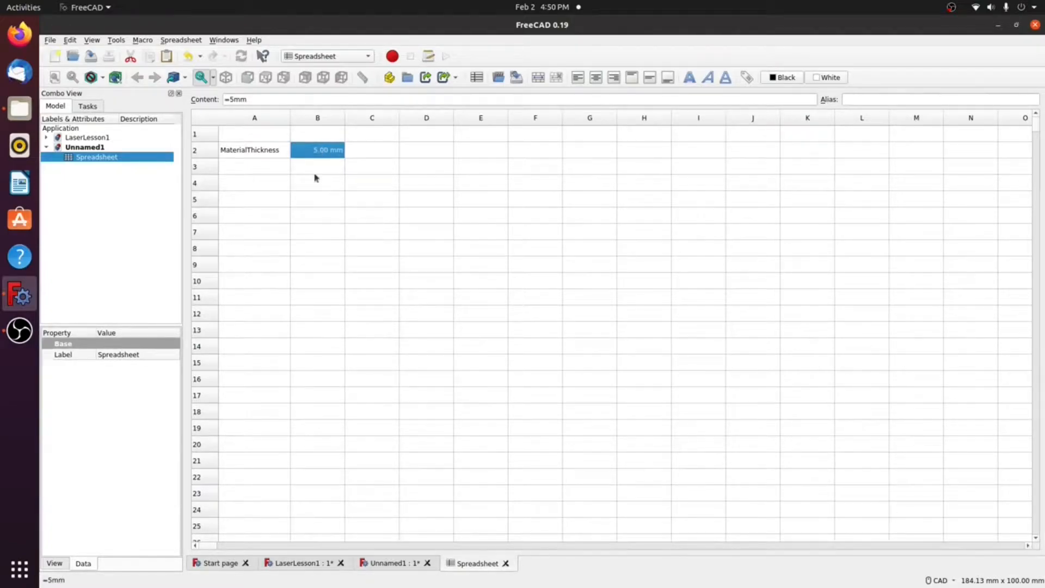
pyautogui.rightClick(331, 153)
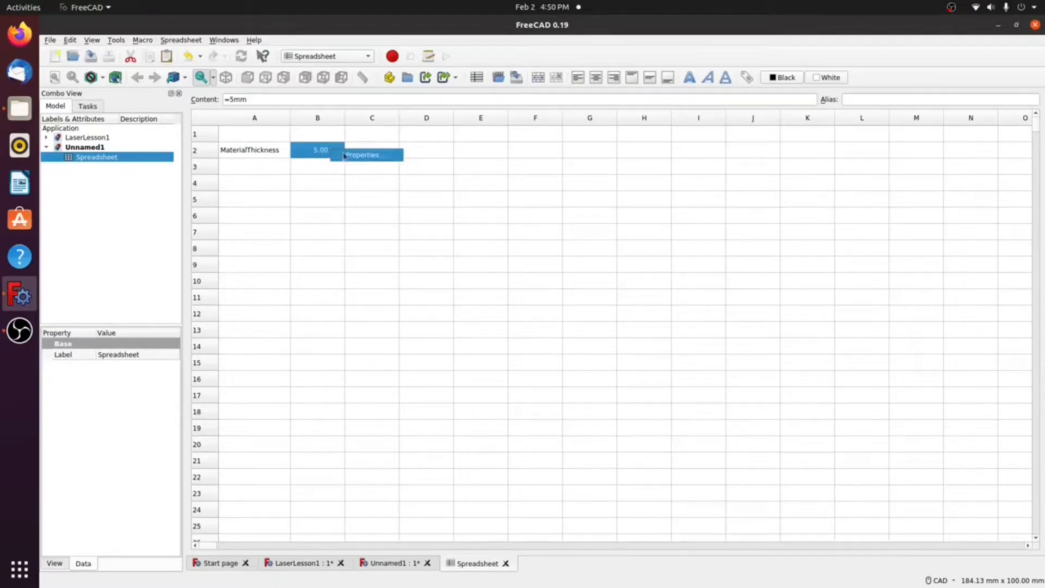
pyautogui.click(349, 158)
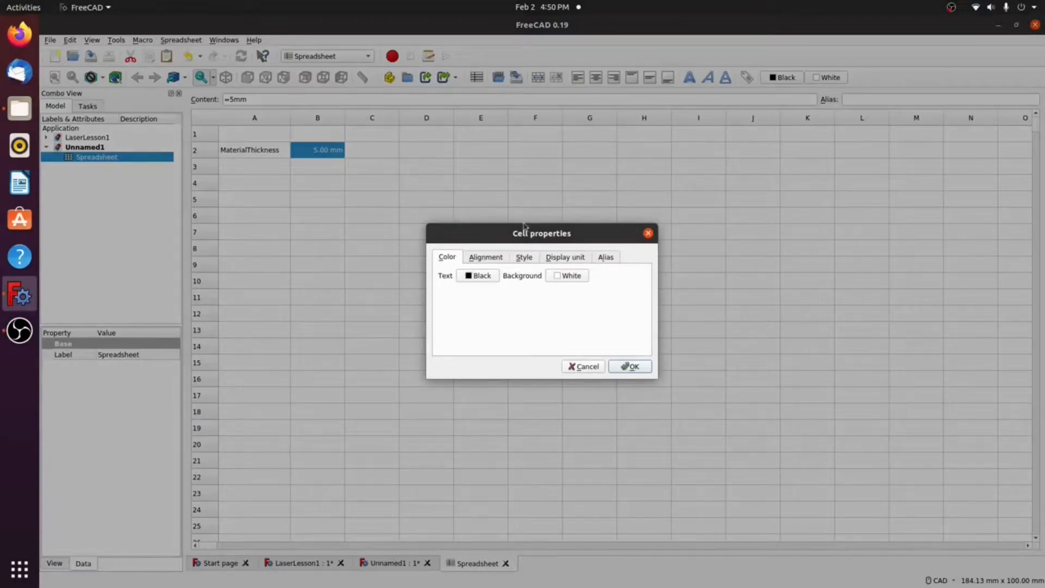
pyautogui.click(610, 260)
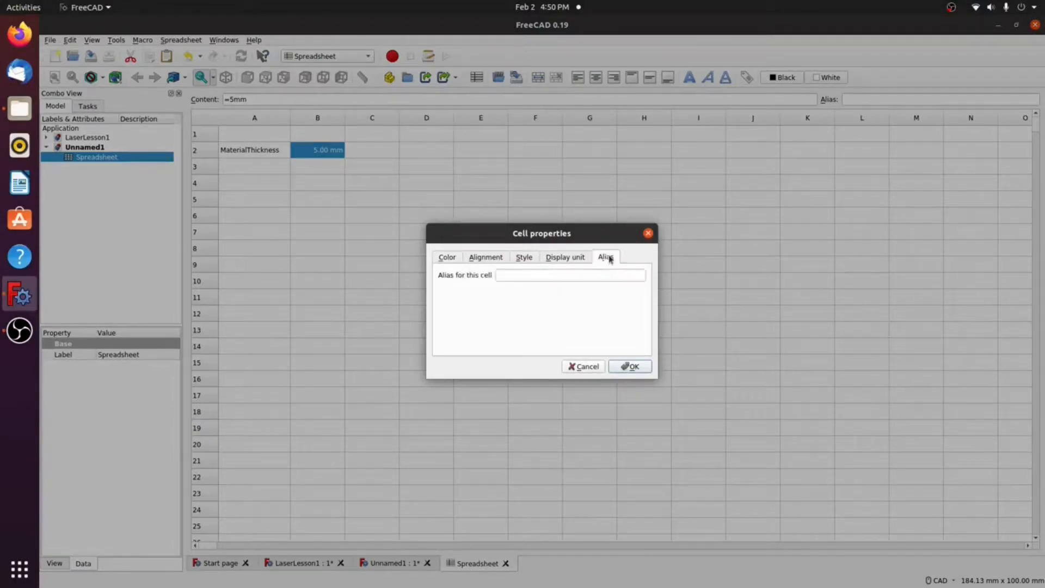
pyautogui.click(508, 276)
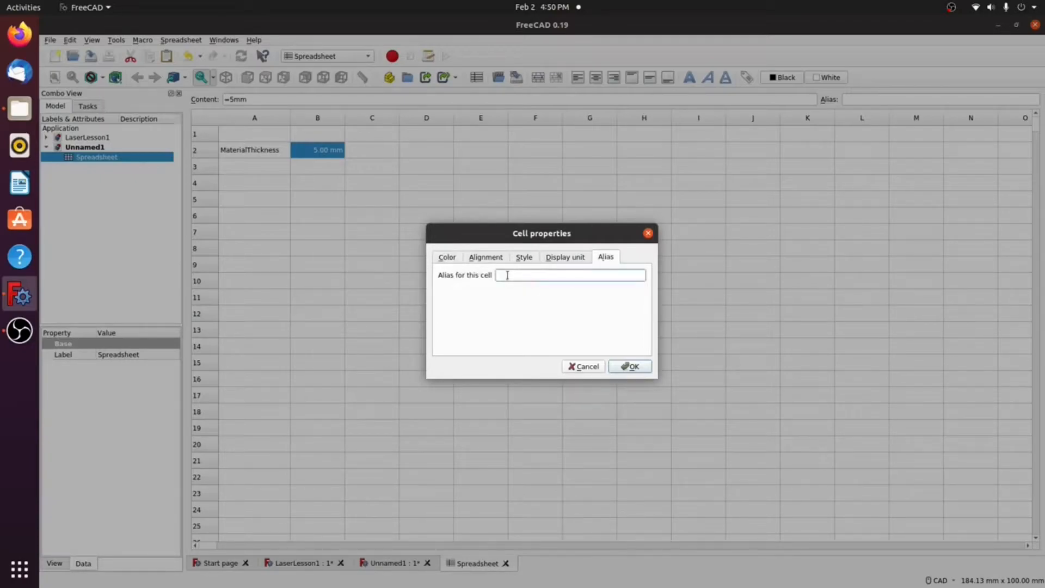
pyautogui.write('MaterialThickness')
pyautogui.click(562, 259)
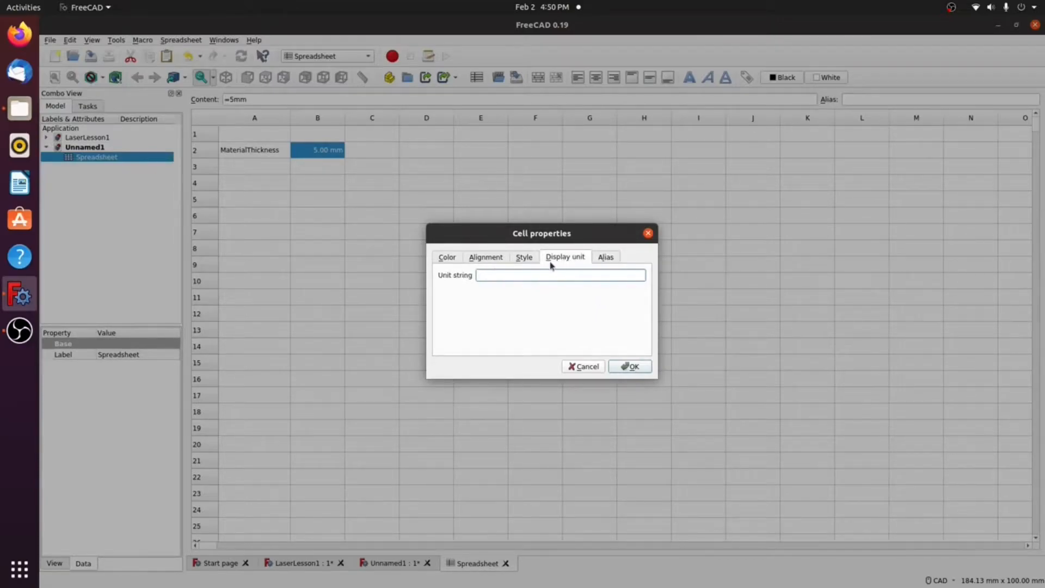
pyautogui.write('mm')
pyautogui.click(631, 367)
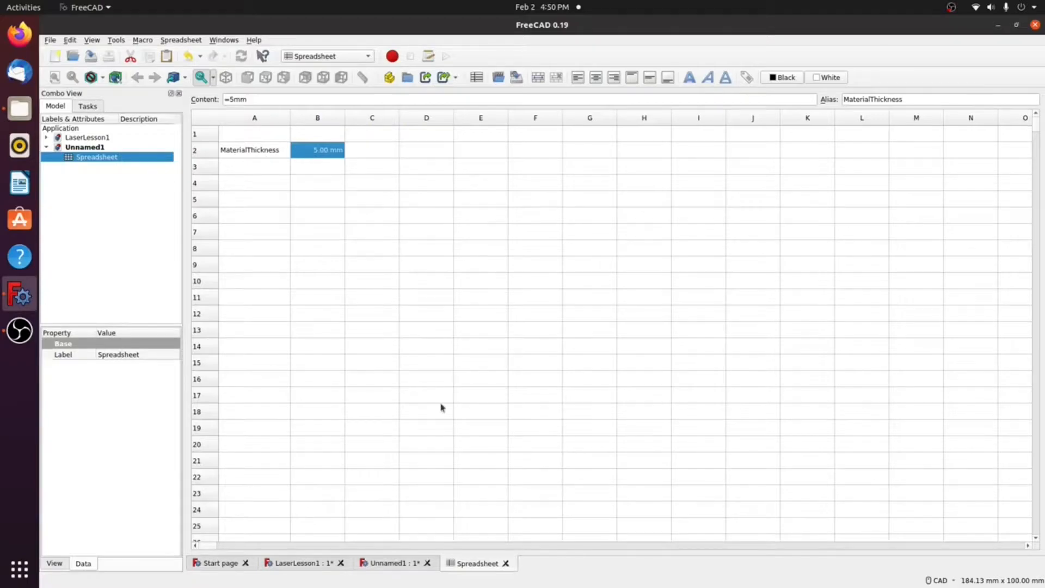
# Step: Return to the Unnamed1 model view and switch to the Sketcher workbench
pyautogui.click(394, 566)
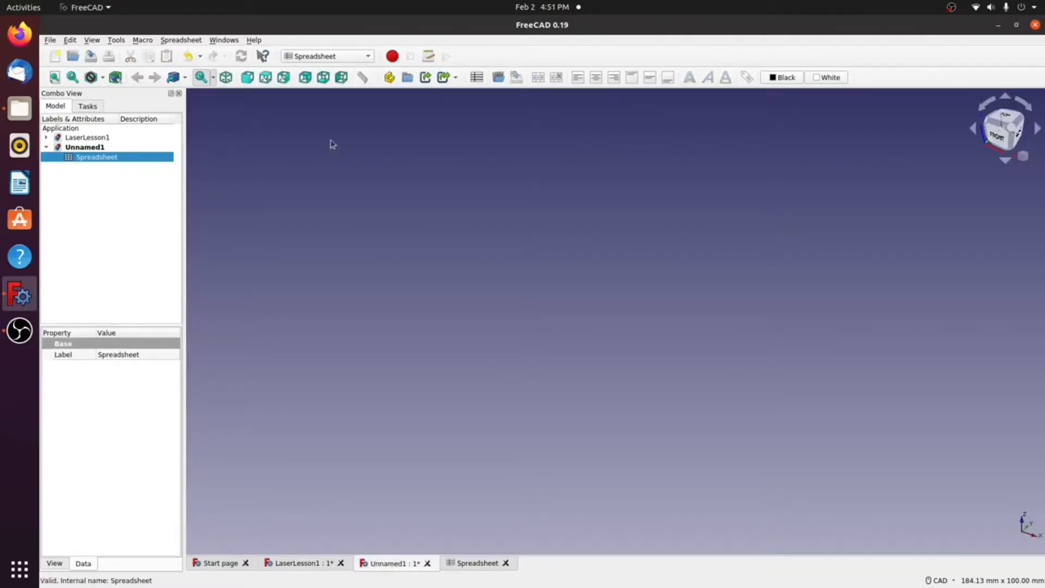
pyautogui.click(368, 56)
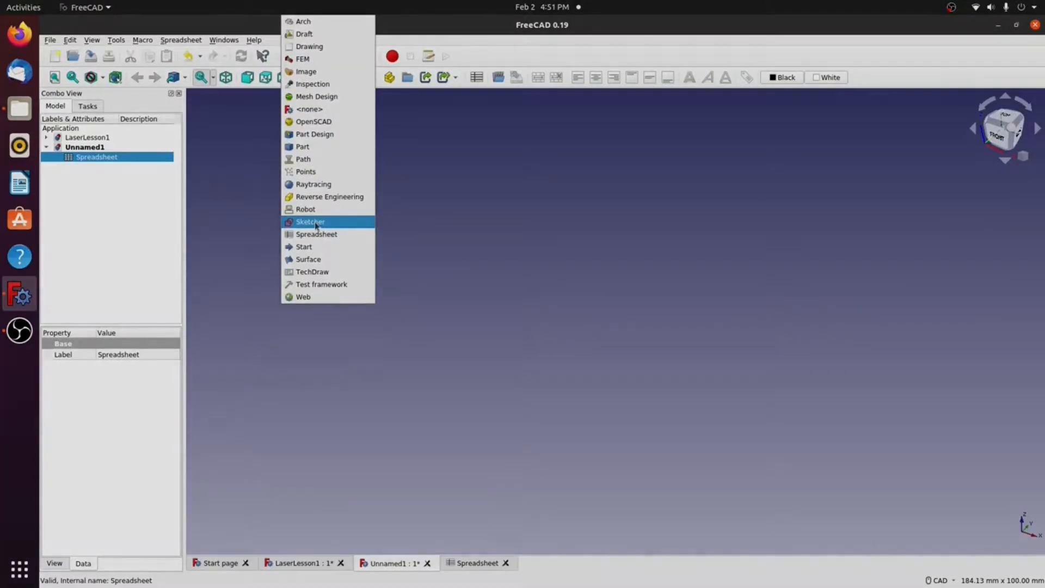
pyautogui.click(310, 222)
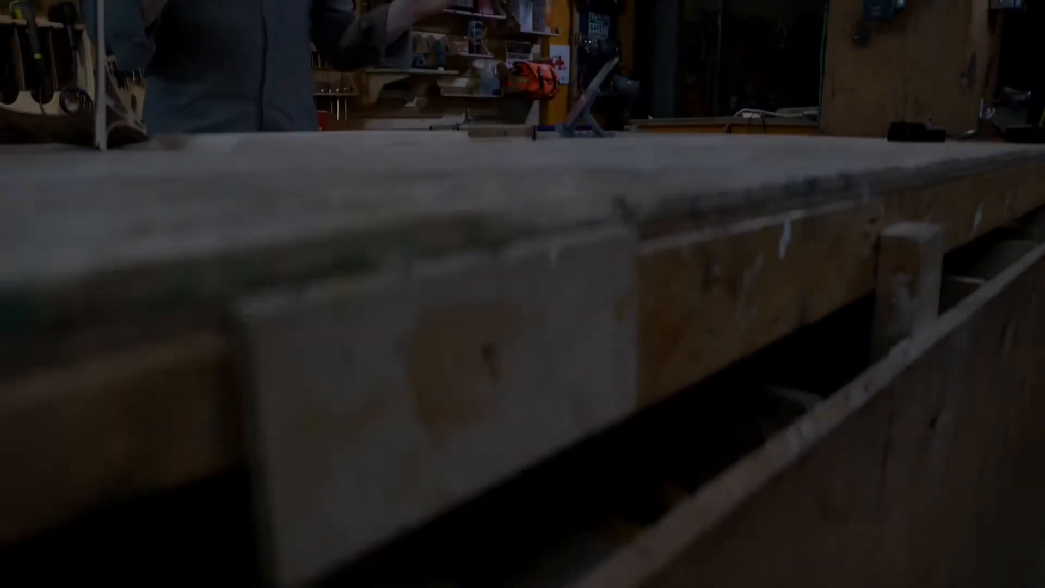
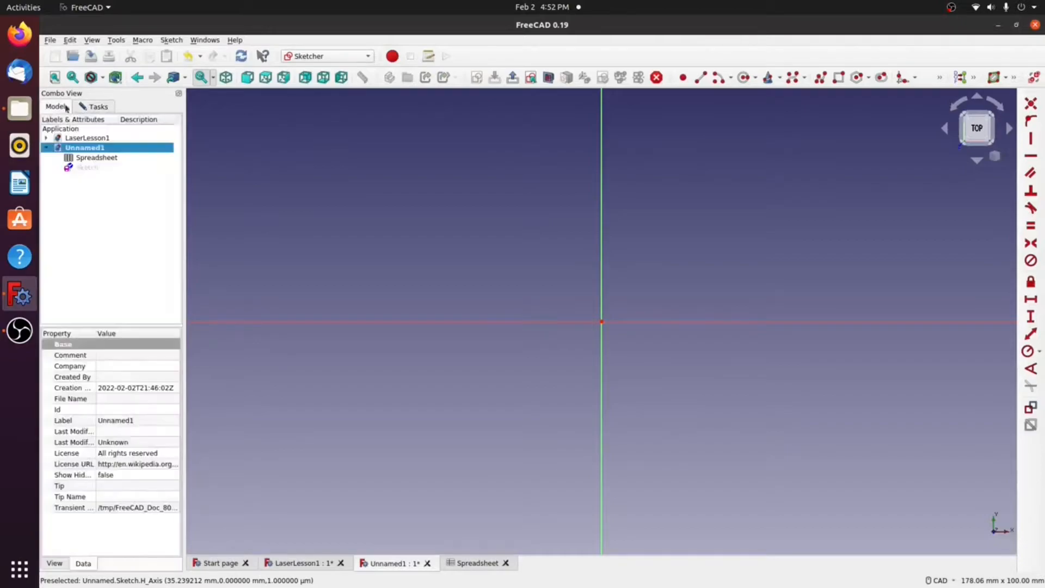
# Step: Examine the bottom plate's shape in the LaserLesson1 model and return to the sketch in Unnamed1
pyautogui.doubleClick(89, 140)
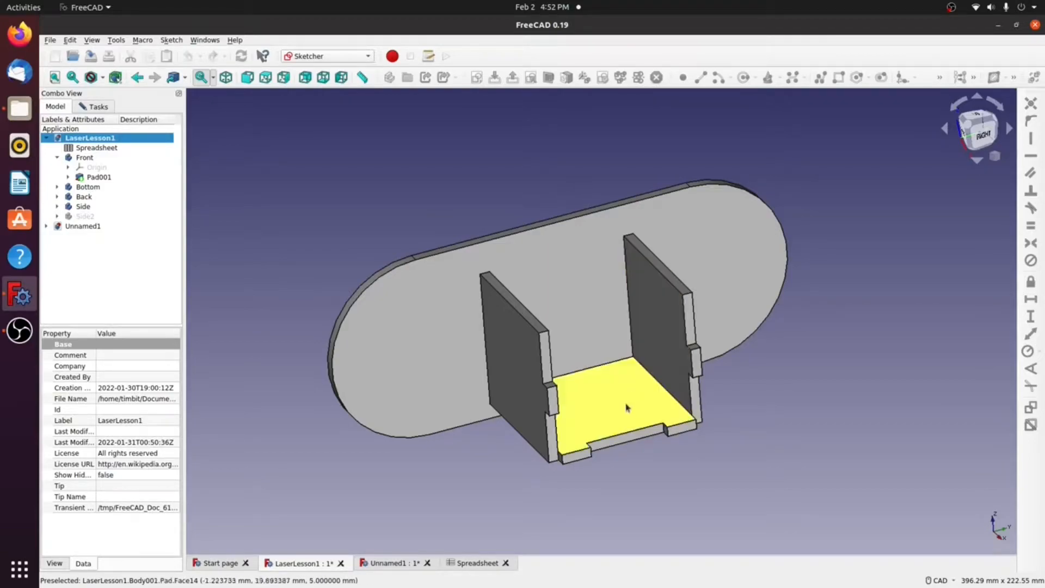
pyautogui.click(82, 226)
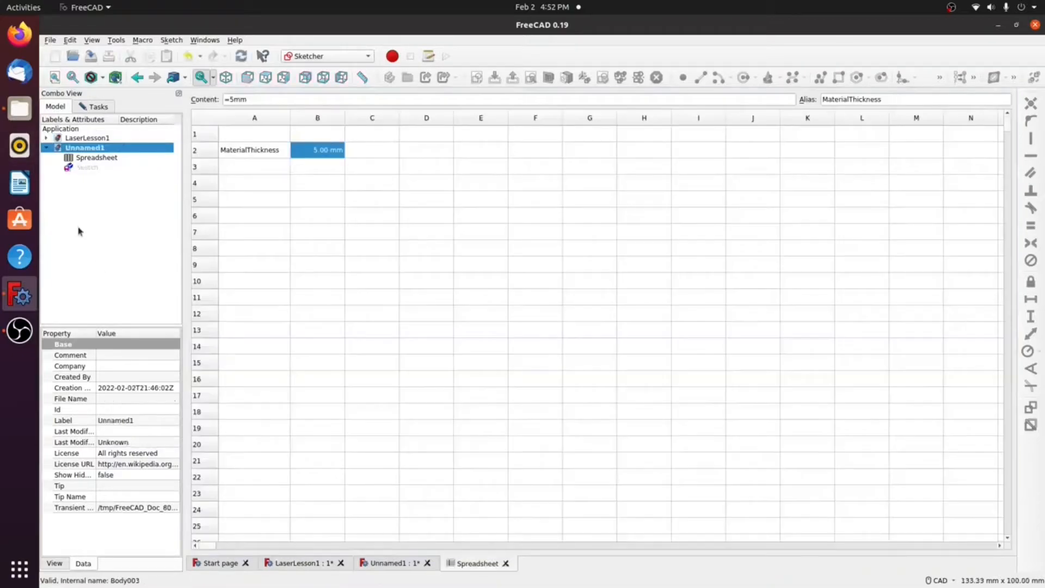
pyautogui.doubleClick(87, 168)
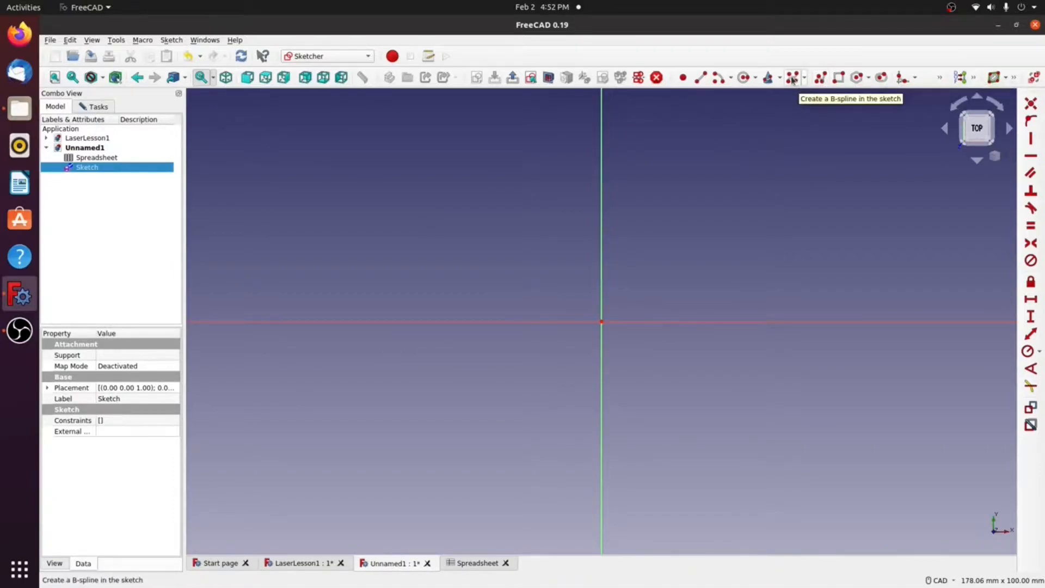
# Step: Draw a closed I-shaped polyline outline around the origin, about 45 mm wide and 64 mm tall, with horizontal and vertical edges
pyautogui.click(826, 80)
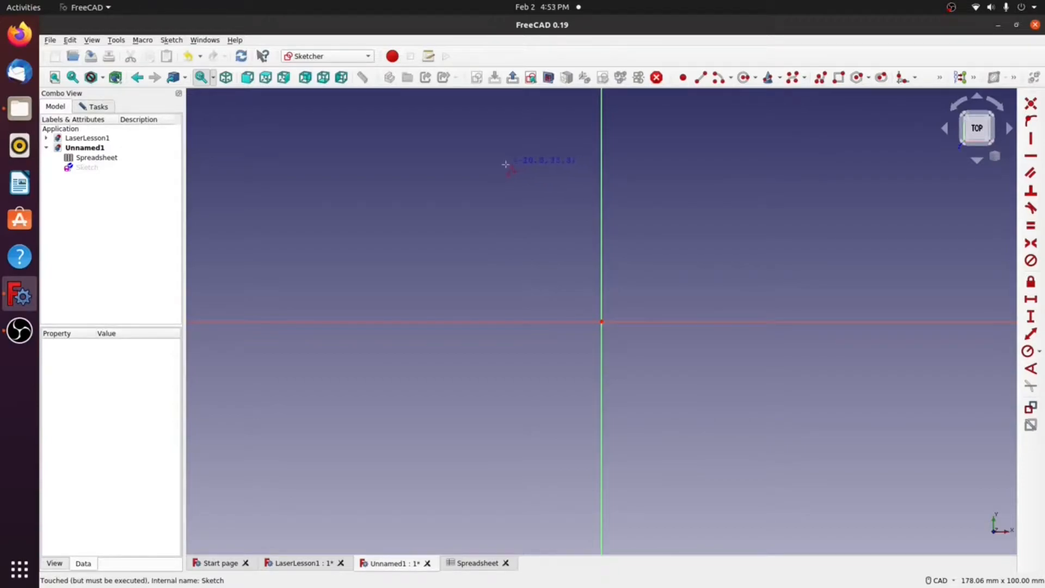
pyautogui.click(506, 165)
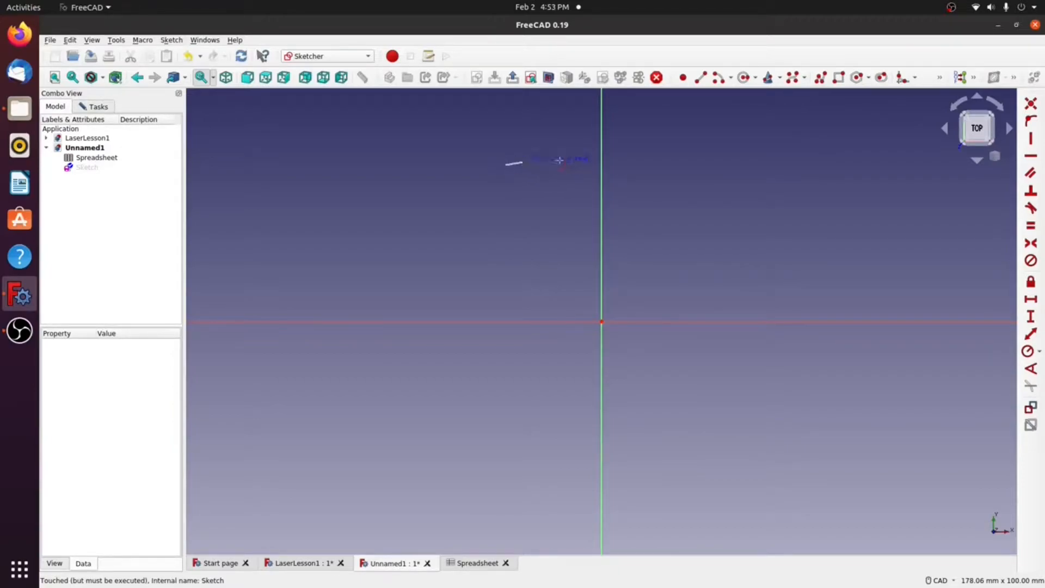
pyautogui.click(702, 165)
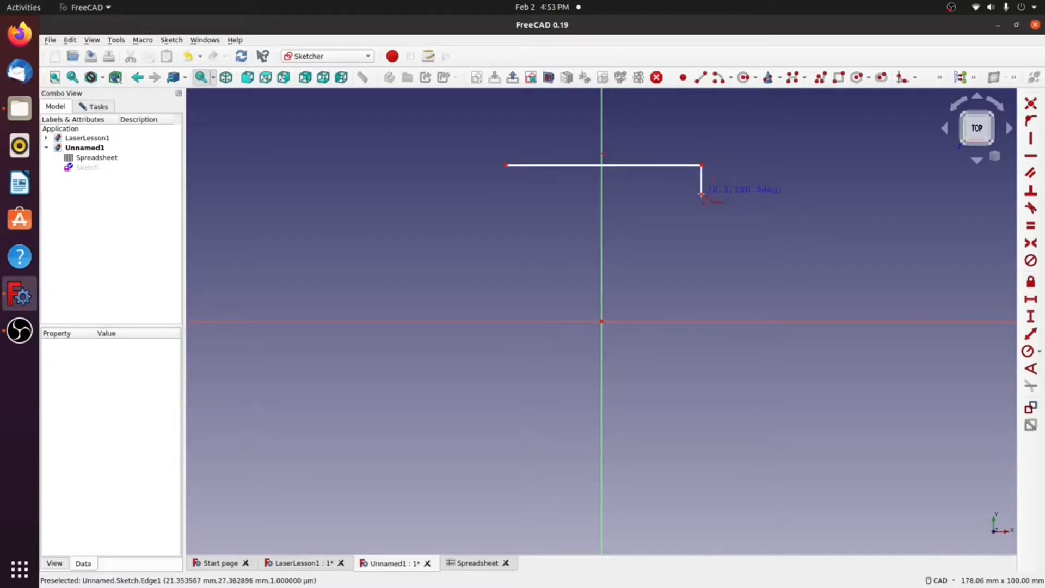
pyautogui.click(702, 195)
pyautogui.click(651, 194)
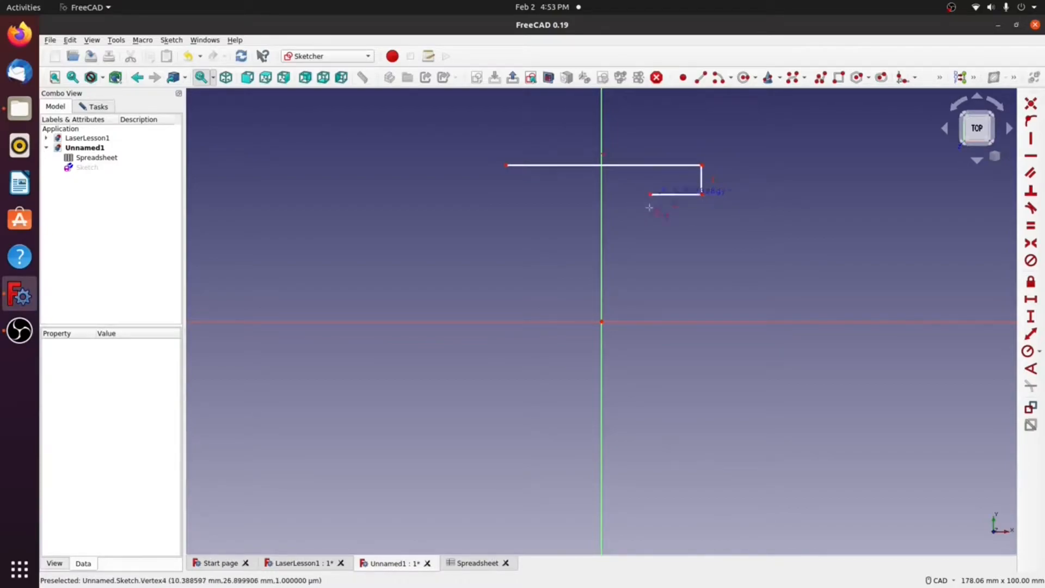
pyautogui.click(651, 415)
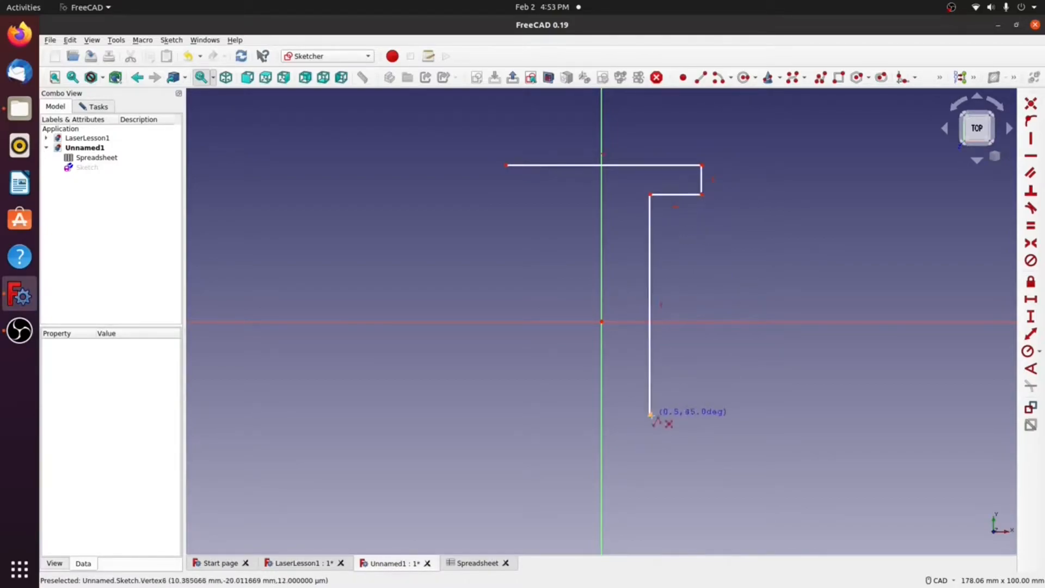
pyautogui.click(708, 414)
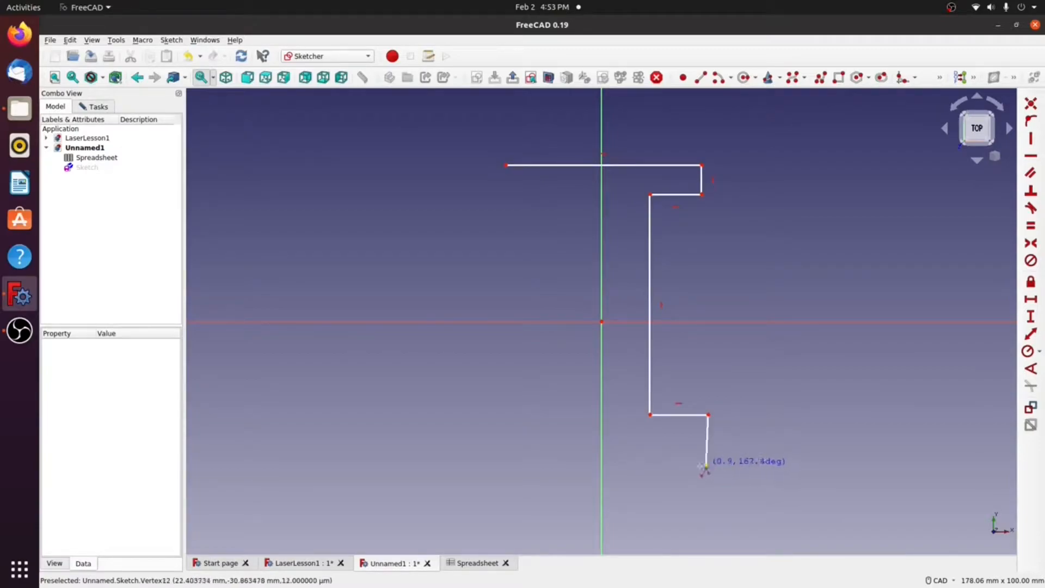
pyautogui.click(706, 465)
pyautogui.click(496, 465)
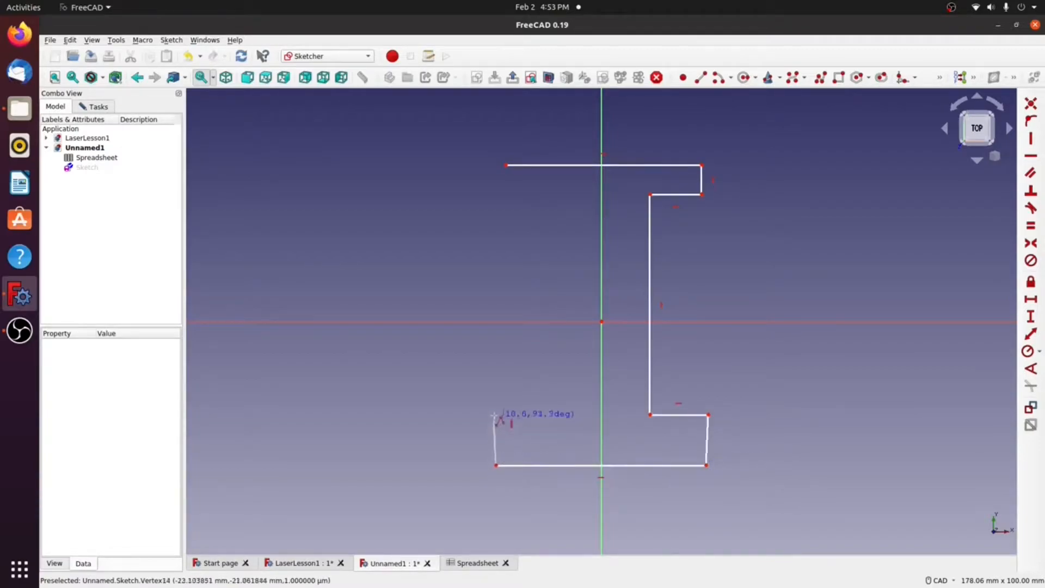
pyautogui.click(496, 414)
pyautogui.click(554, 414)
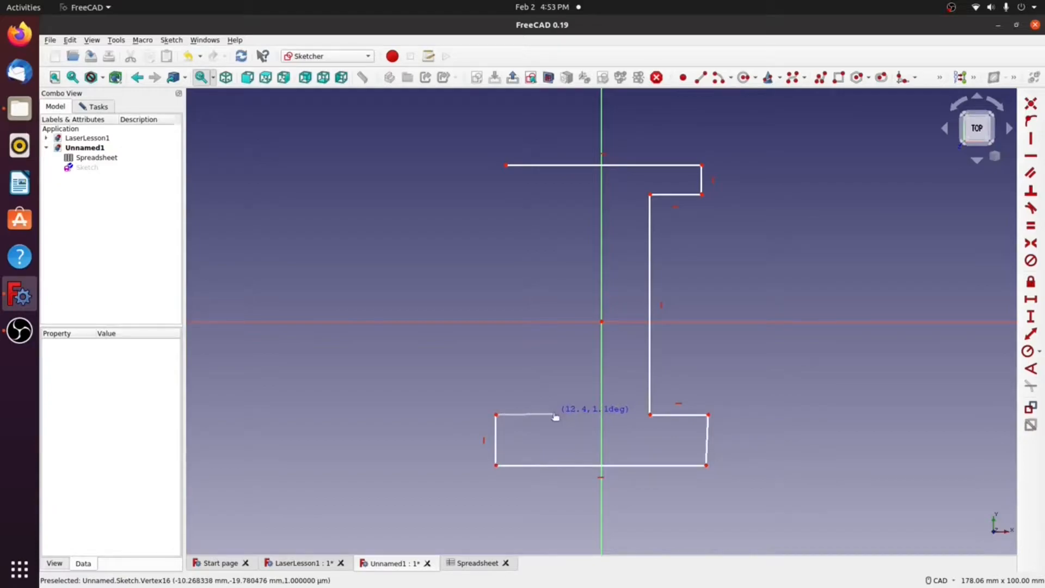
pyautogui.click(554, 201)
pyautogui.click(507, 202)
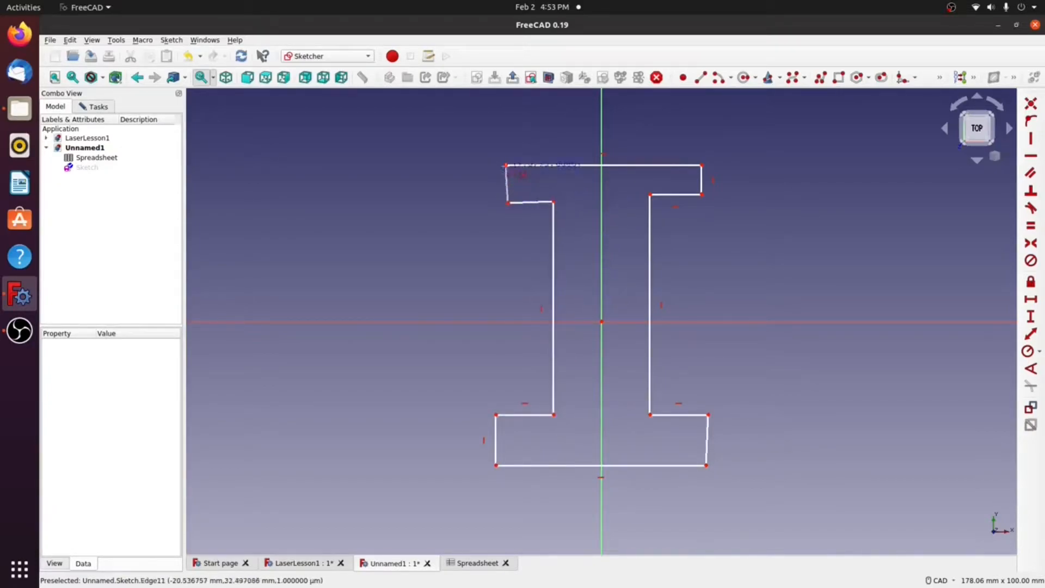
pyautogui.click(506, 165)
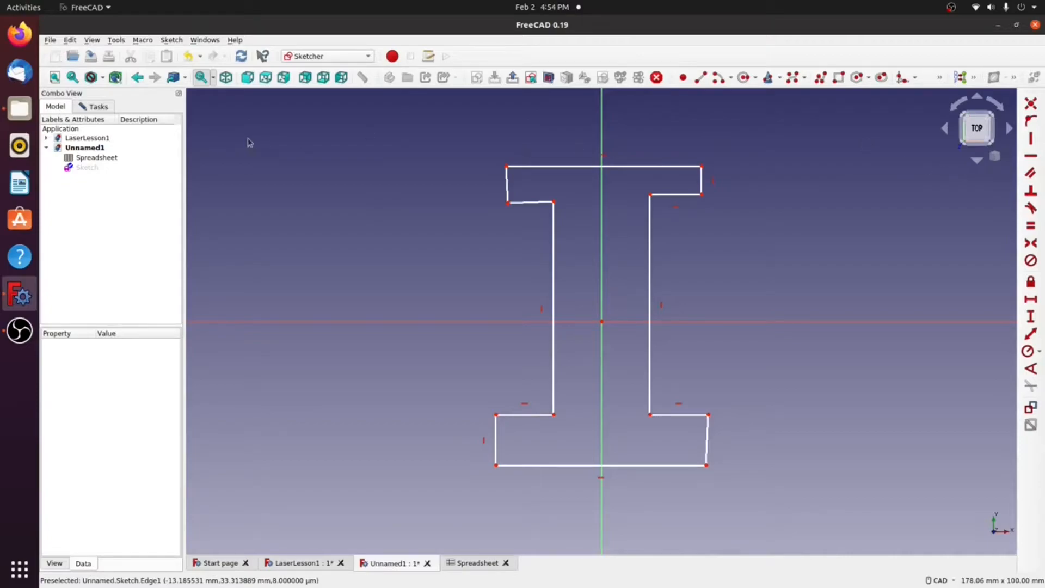
# Step: Show the sketch's solver messages and shift the outline's top edge, upper-left flange underside and left web edge to test their freedom
pyautogui.click(98, 107)
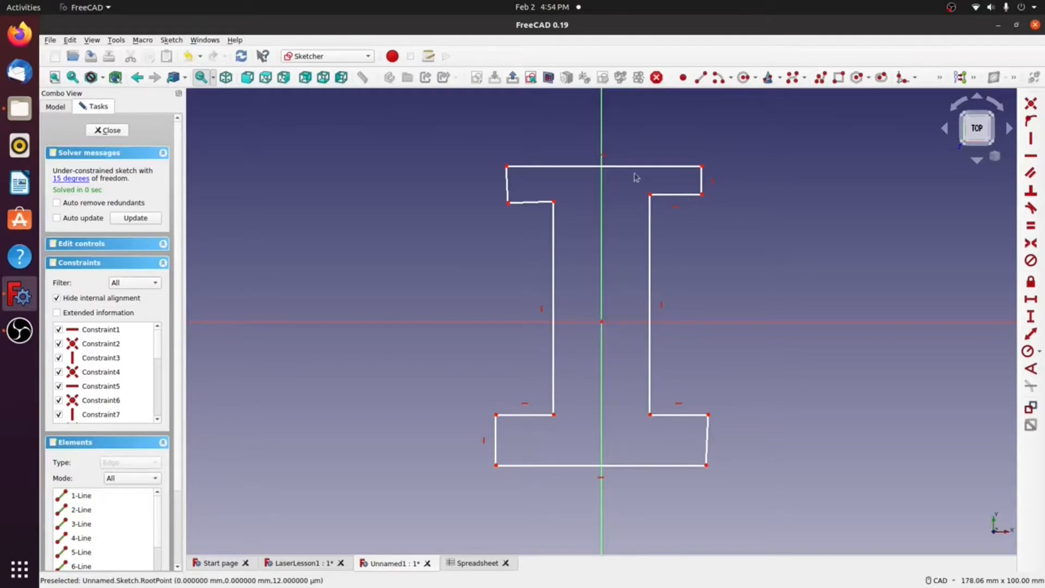
pyautogui.moveTo(635, 168)
pyautogui.mouseDown()
pyautogui.moveTo(602, 160)
pyautogui.moveTo(623, 142)
pyautogui.moveTo(626, 184)
pyautogui.moveTo(640, 160)
pyautogui.moveTo(618, 163)
pyautogui.mouseUp()
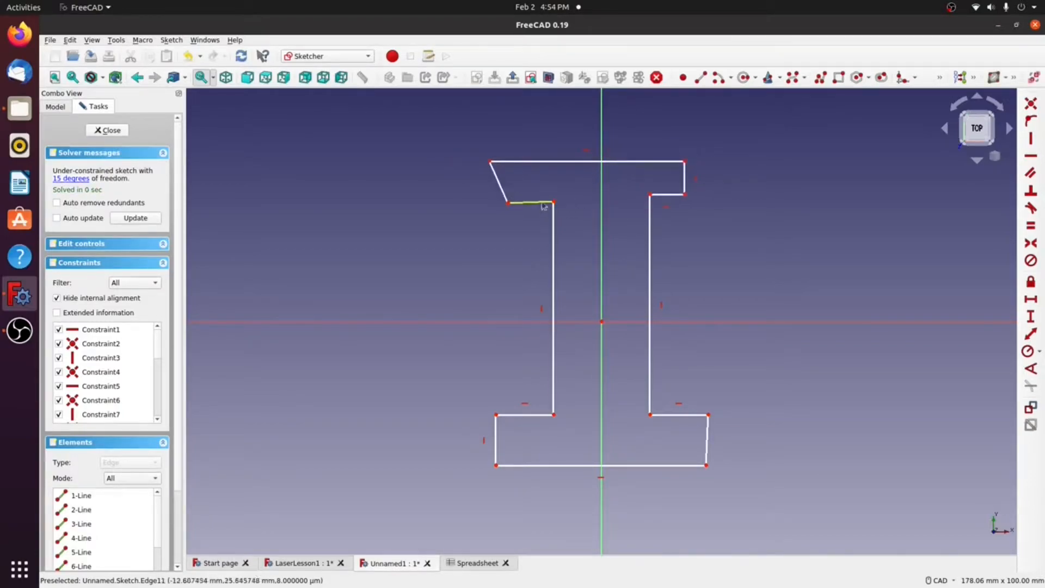
pyautogui.moveTo(539, 204)
pyautogui.mouseDown()
pyautogui.moveTo(534, 227)
pyautogui.moveTo(521, 222)
pyautogui.moveTo(533, 218)
pyautogui.mouseUp()
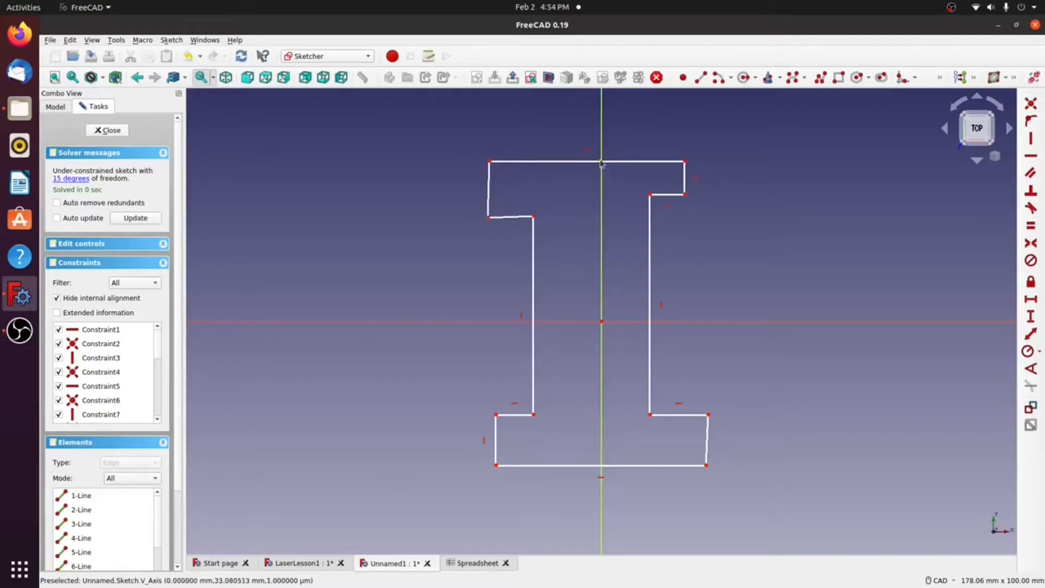
pyautogui.moveTo(620, 163)
pyautogui.mouseDown()
pyautogui.moveTo(645, 150)
pyautogui.moveTo(621, 166)
pyautogui.moveTo(634, 169)
pyautogui.mouseUp()
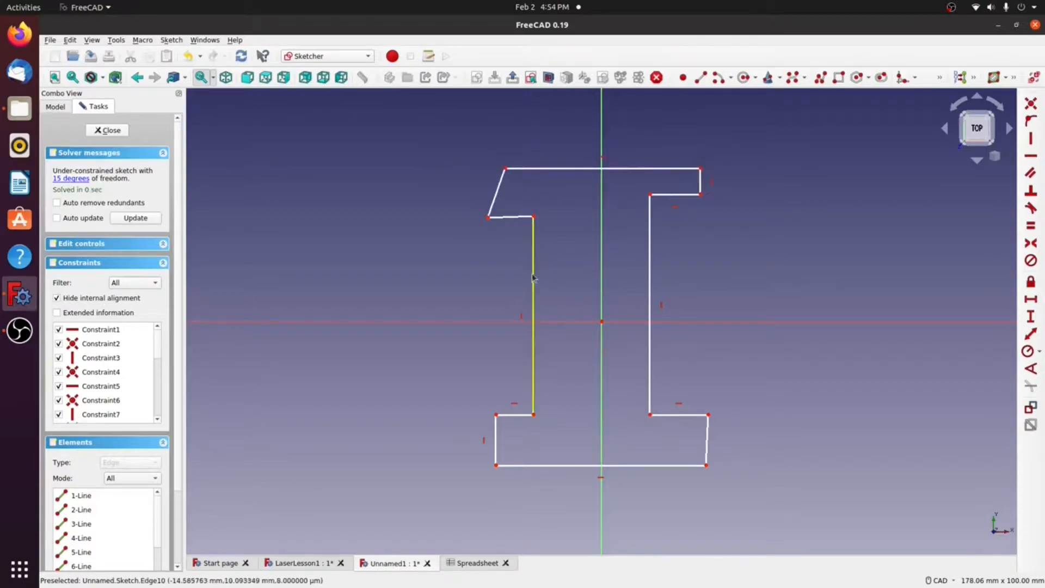
pyautogui.moveTo(533, 275); pyautogui.dragTo(537, 273)
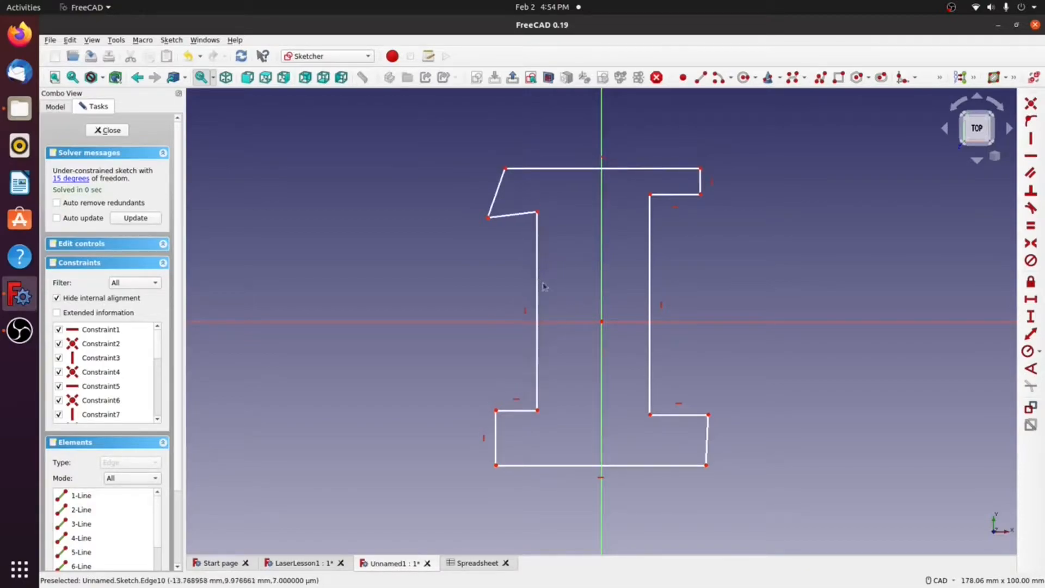
# Step: Constrain the upper-left flange's slanted end edge to vertical and its underside to horizontal
pyautogui.click(501, 188)
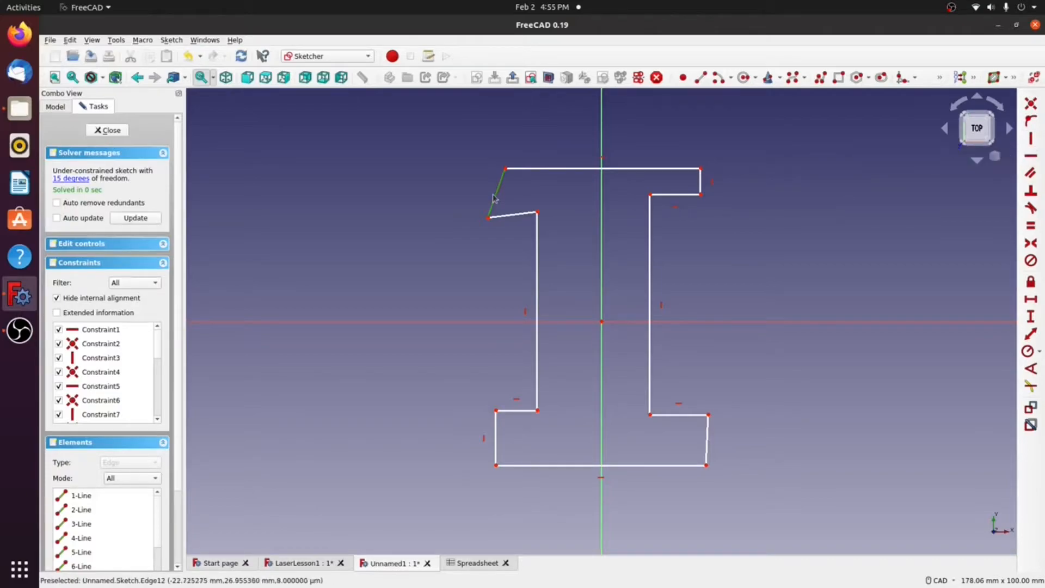
pyautogui.click(1031, 138)
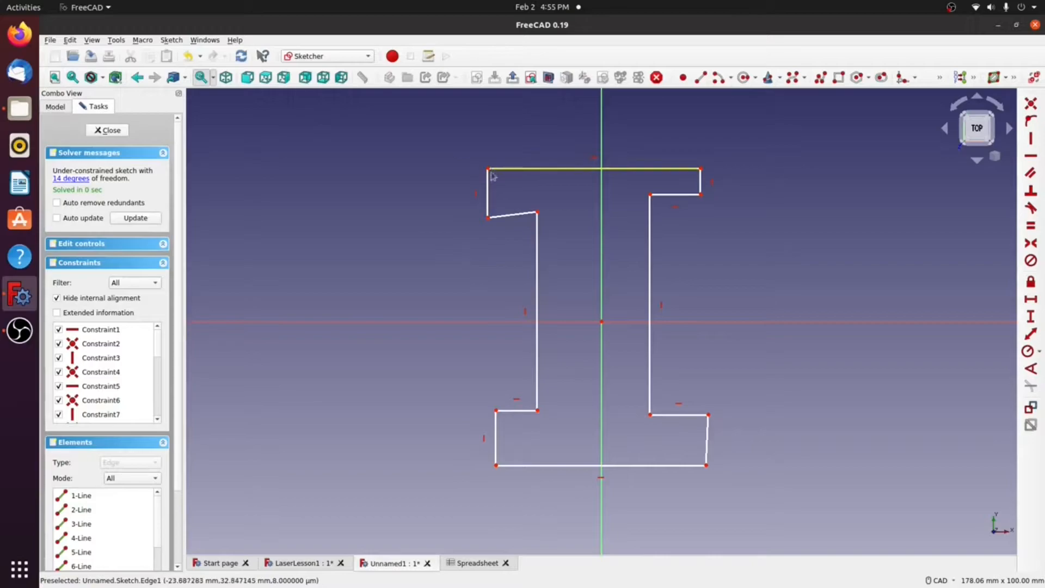
pyautogui.click(510, 216)
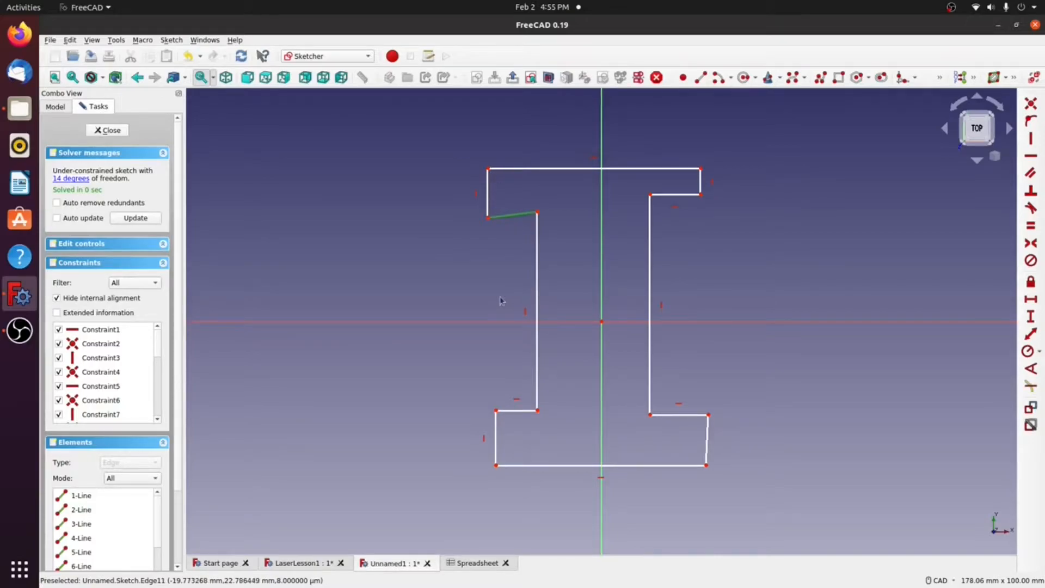
pyautogui.click(1031, 158)
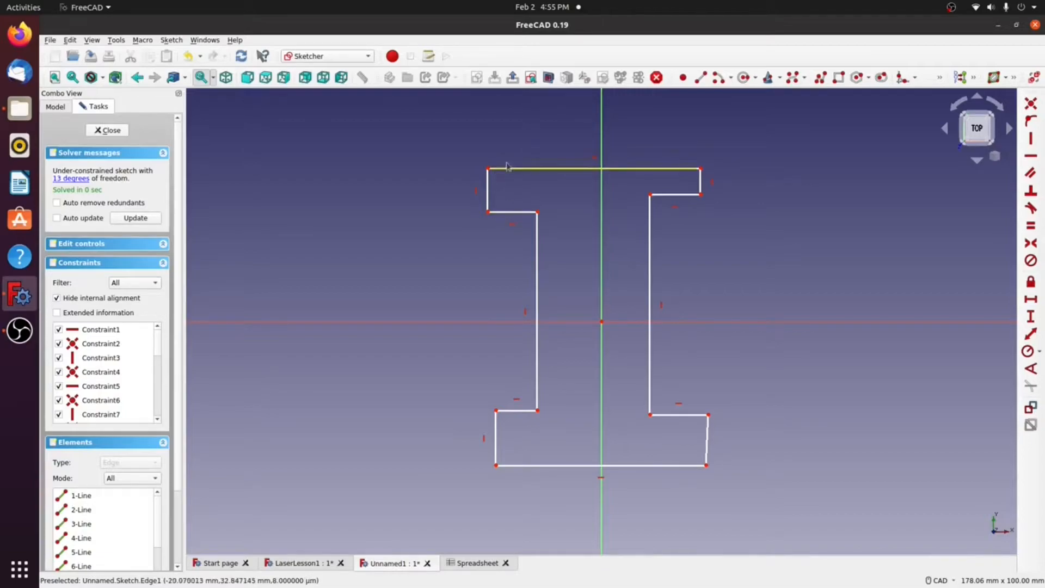
# Step: Move the undersides of the upper-left and upper-right flanges to test how independently they shift
pyautogui.moveTo(515, 234); pyautogui.dragTo(510, 197)
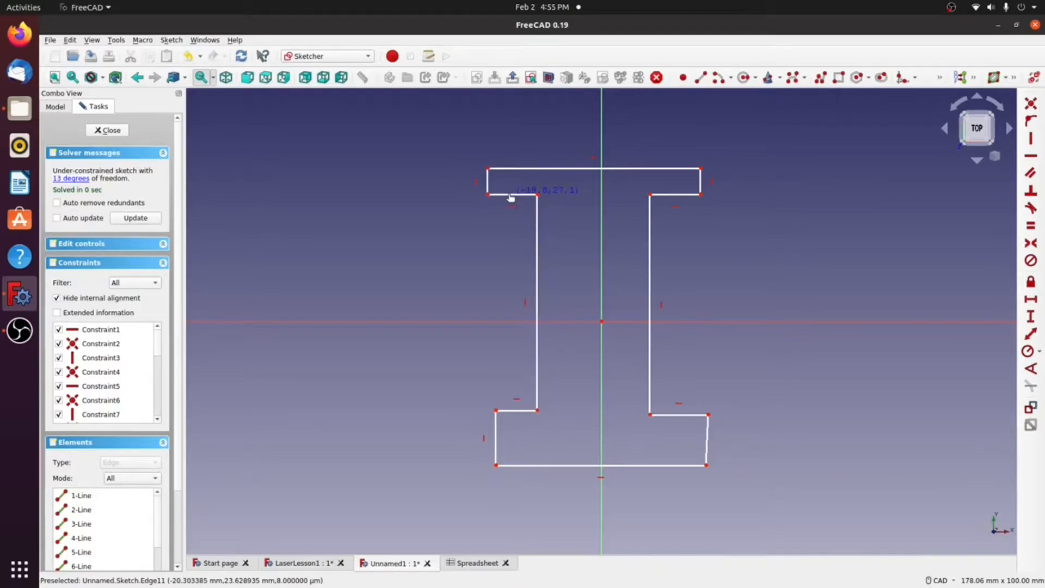
pyautogui.moveTo(510, 197); pyautogui.dragTo(505, 213)
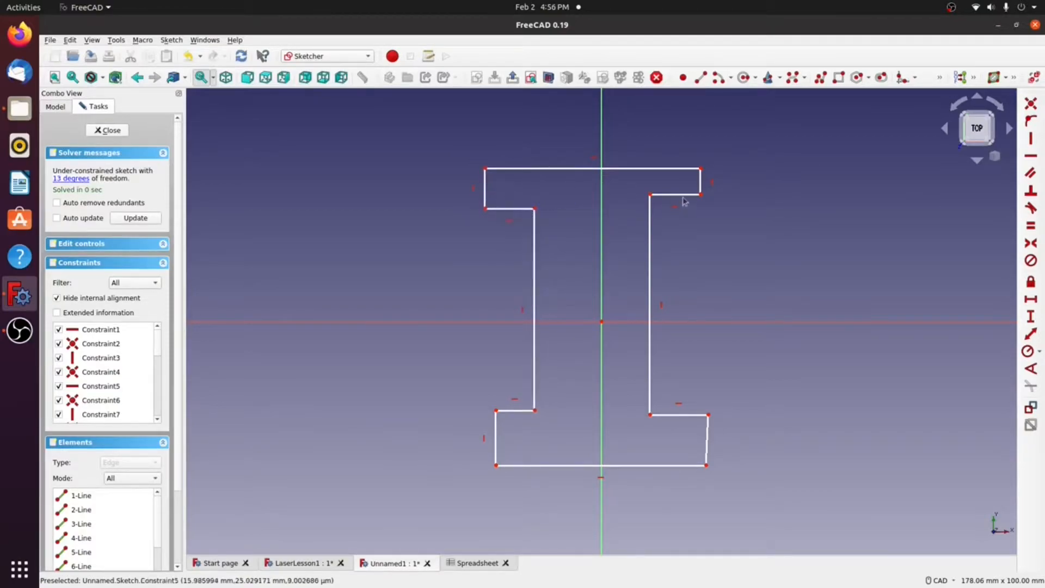
pyautogui.moveTo(681, 197)
pyautogui.mouseDown()
pyautogui.moveTo(682, 218)
pyautogui.moveTo(679, 202)
pyautogui.mouseUp()
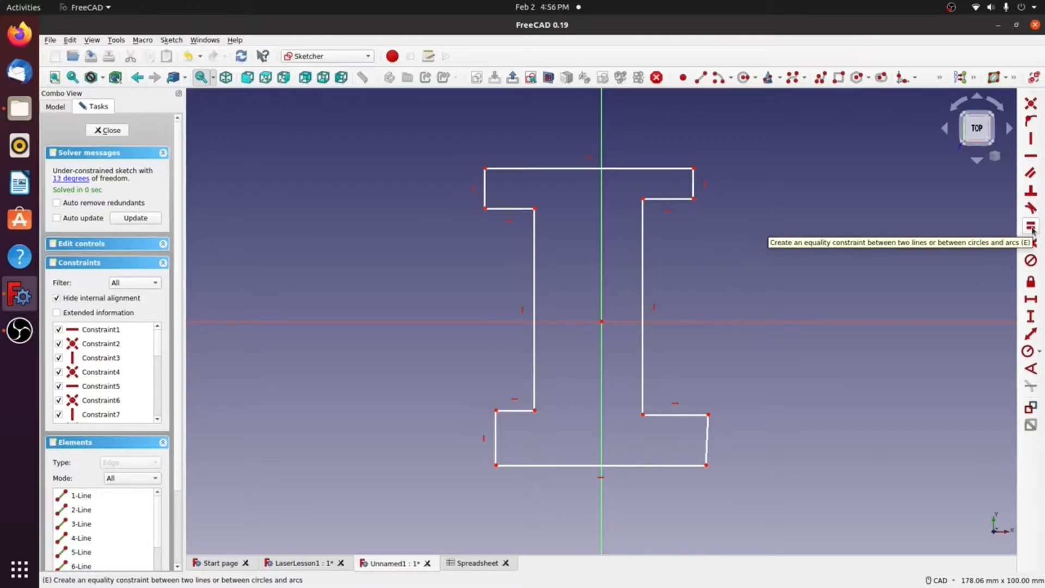
# Step: Apply an equality constraint to the four flange end edges so all flanges share the same thickness
pyautogui.click(486, 193)
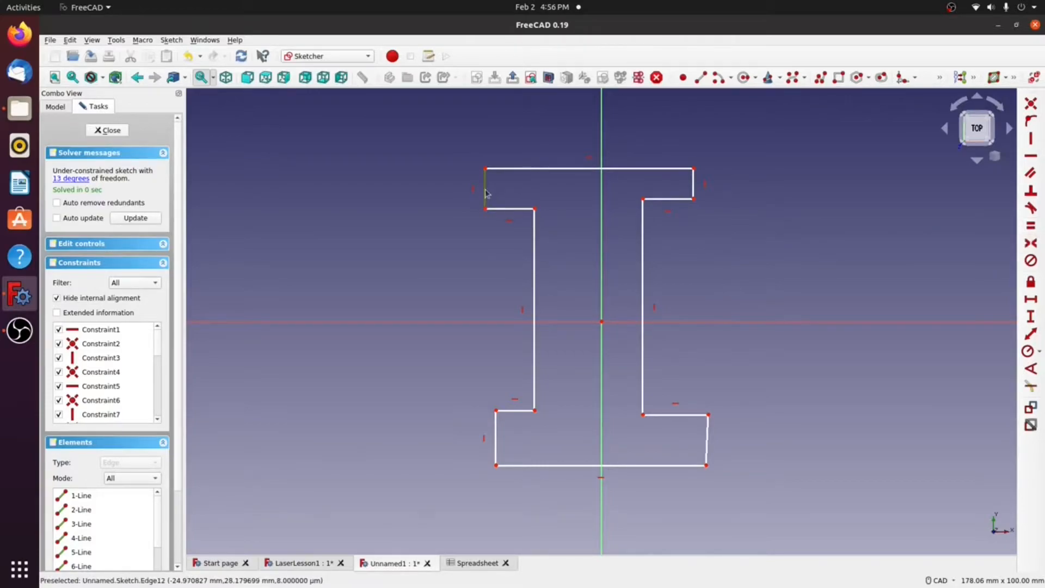
pyautogui.click(693, 185)
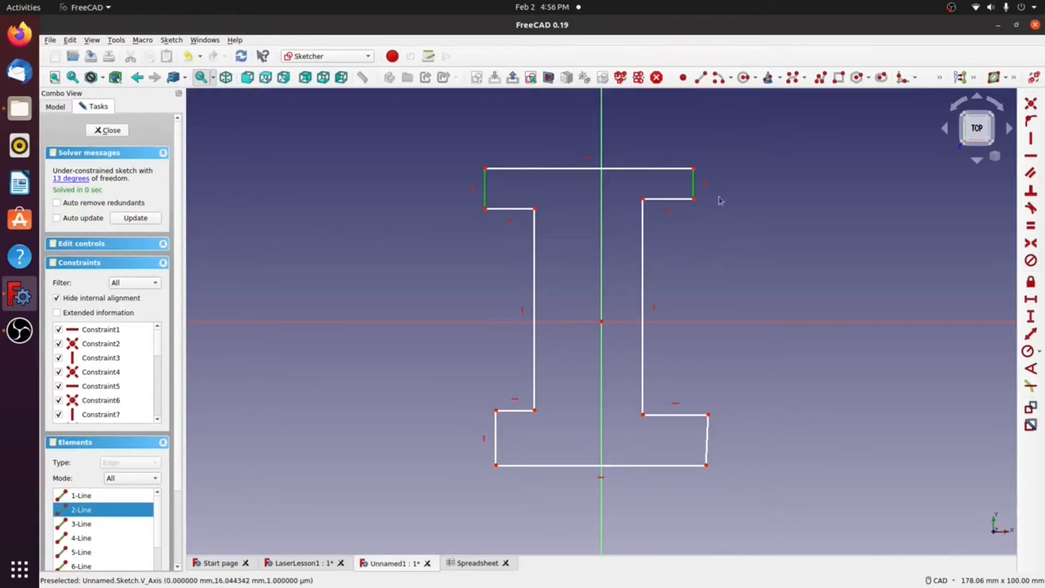
pyautogui.click(497, 443)
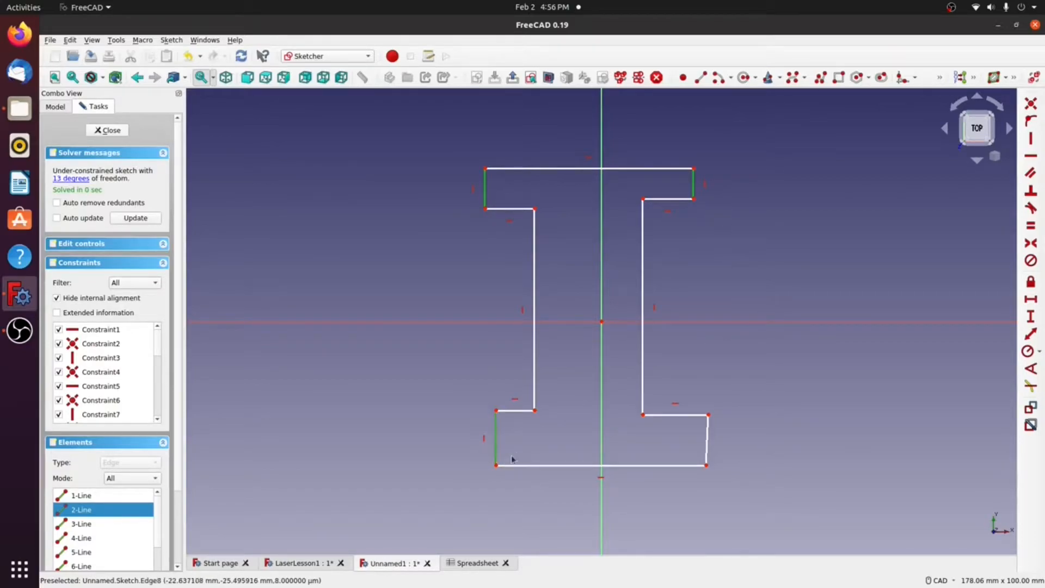
pyautogui.click(707, 442)
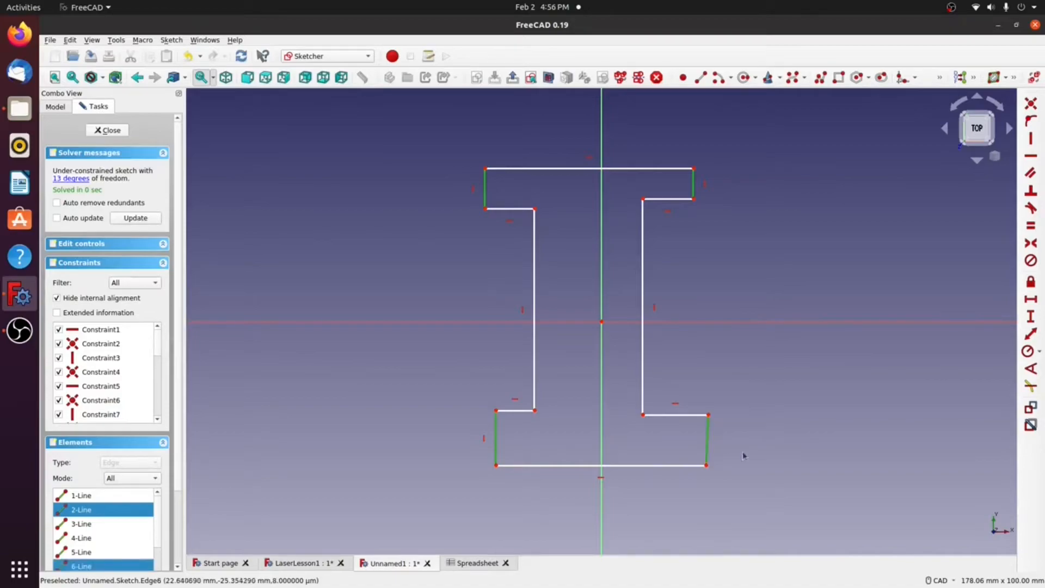
pyautogui.click(1033, 226)
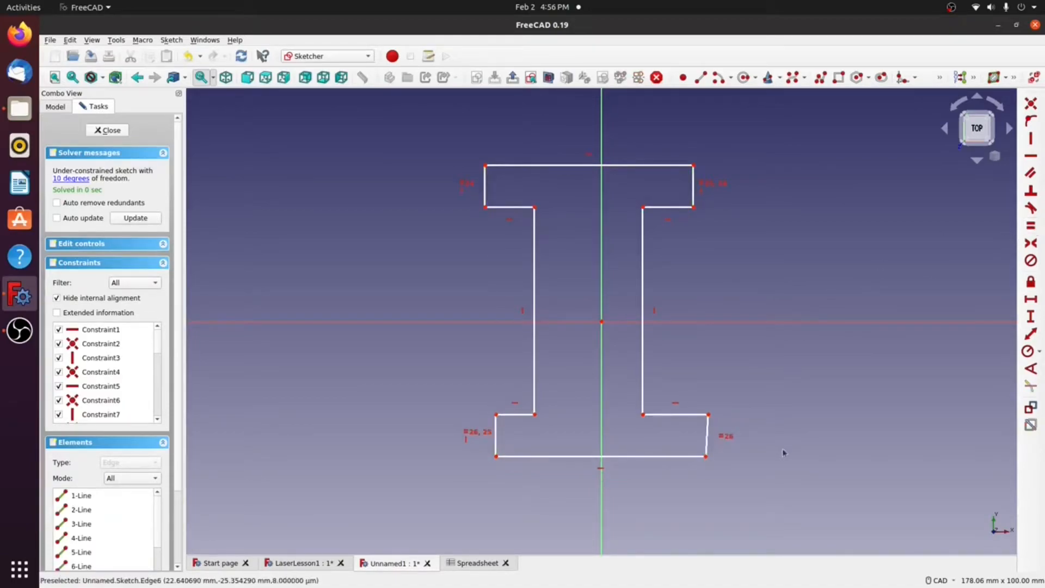
# Step: Constrain the lower-right flange's end edge to vertical, and shift the upper-left end edge to test the equal flange thicknesses
pyautogui.click(706, 440)
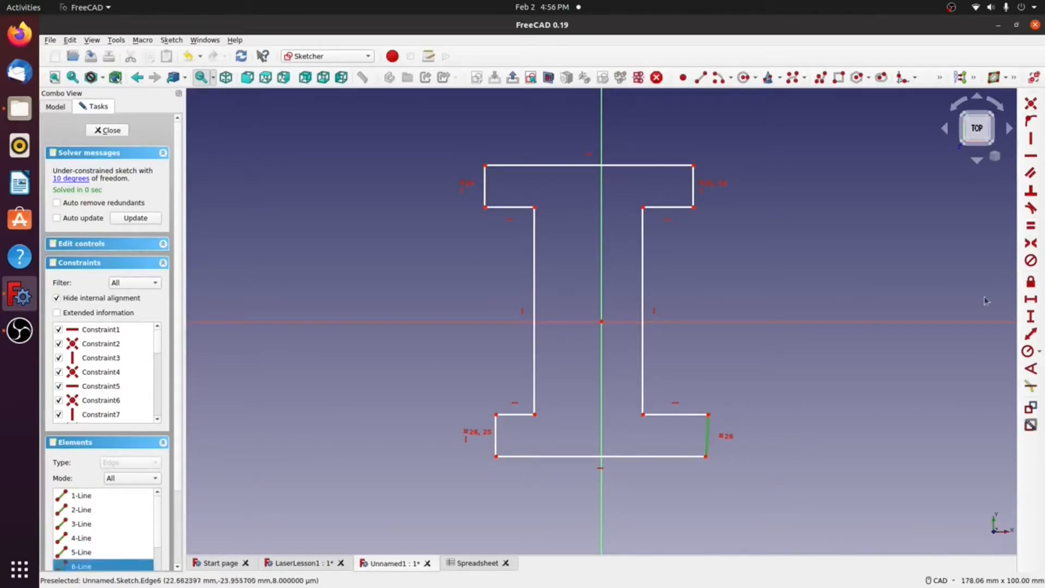
pyautogui.click(1031, 139)
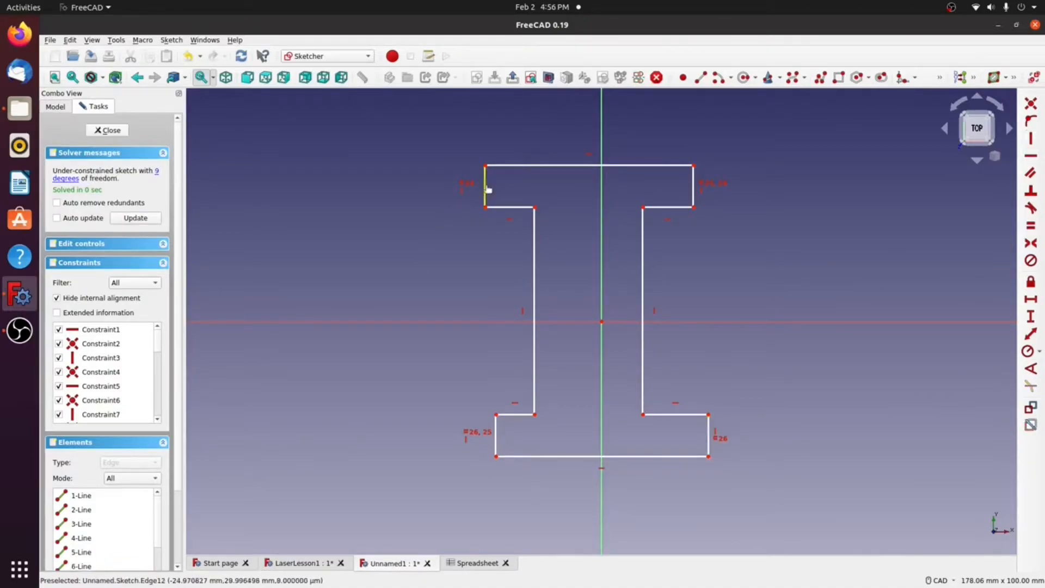
pyautogui.moveTo(487, 188)
pyautogui.mouseDown()
pyautogui.moveTo(499, 189)
pyautogui.moveTo(481, 187)
pyautogui.moveTo(505, 207)
pyautogui.moveTo(508, 262)
pyautogui.moveTo(509, 196)
pyautogui.moveTo(508, 284)
pyautogui.moveTo(505, 205)
pyautogui.moveTo(505, 263)
pyautogui.moveTo(505, 220)
pyautogui.mouseUp()
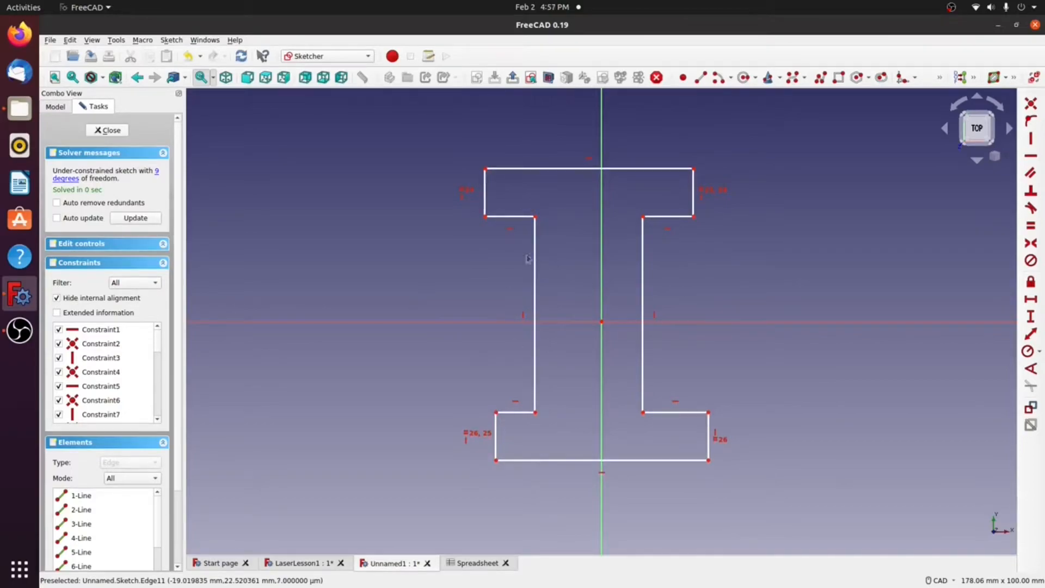
# Step: Apply an equality constraint to the four short horizontal flange edges beside the web
pyautogui.click(518, 217)
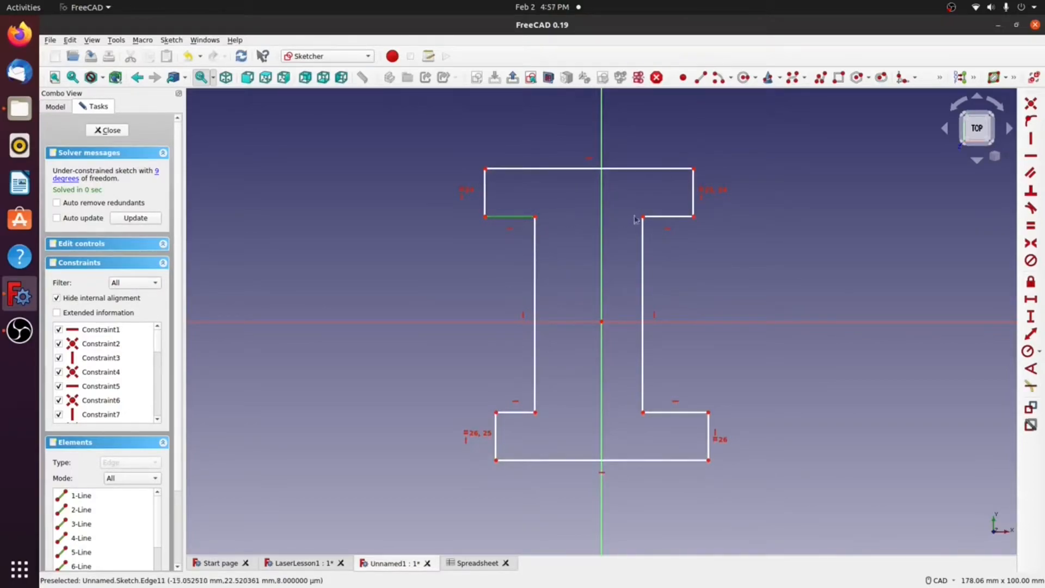
pyautogui.click(670, 217)
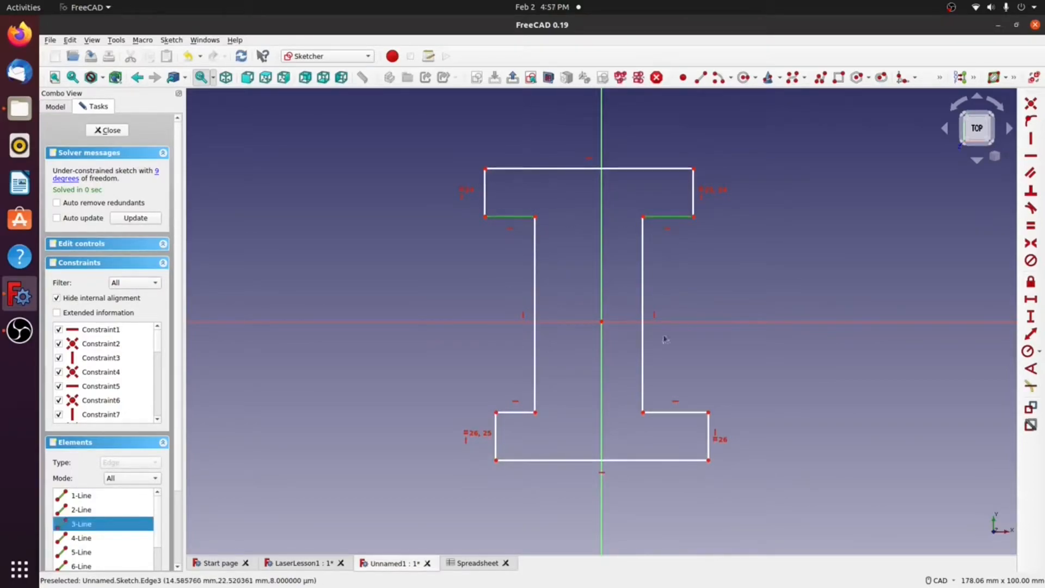
pyautogui.click(512, 412)
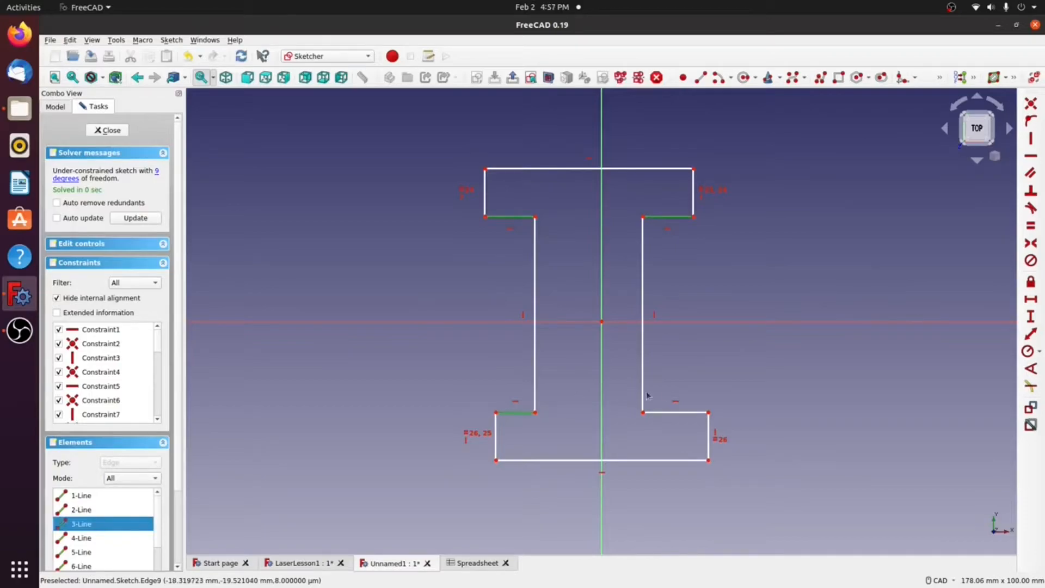
pyautogui.click(668, 413)
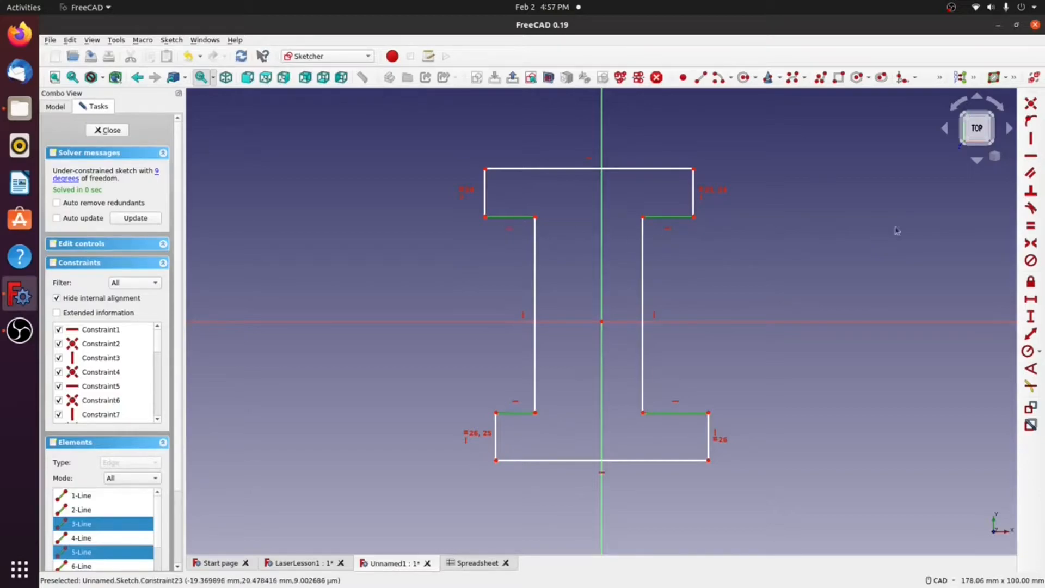
pyautogui.click(1030, 225)
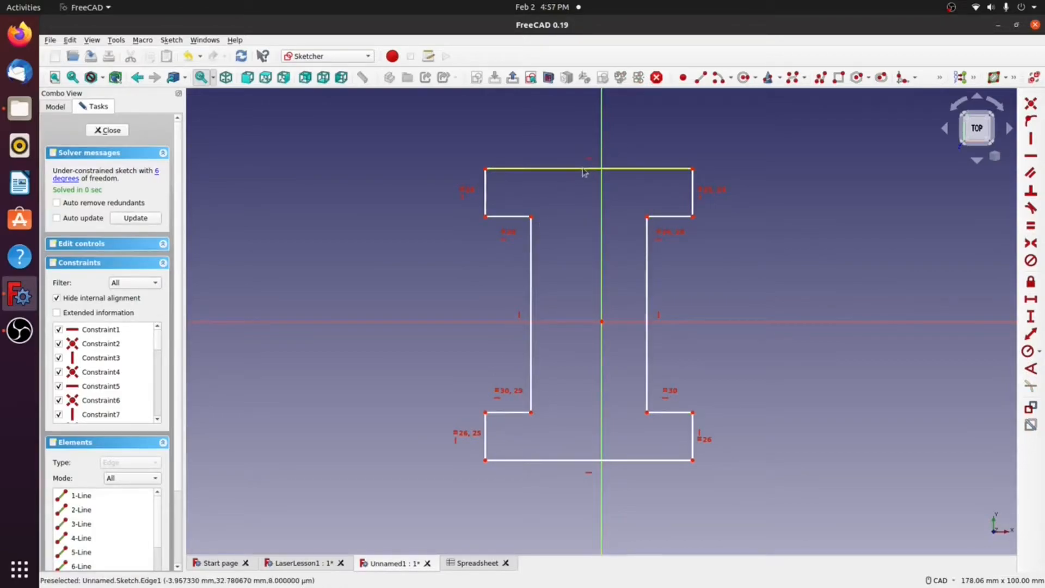
# Step: Constrain the plate's upper-right and lower-left corners symmetric about the sketch origin after shifting the profile by its upper edge
pyautogui.moveTo(585, 172)
pyautogui.mouseDown()
pyautogui.moveTo(626, 165)
pyautogui.moveTo(583, 174)
pyautogui.moveTo(596, 190)
pyautogui.moveTo(600, 159)
pyautogui.moveTo(595, 189)
pyautogui.moveTo(622, 165)
pyautogui.moveTo(598, 174)
pyautogui.mouseUp()
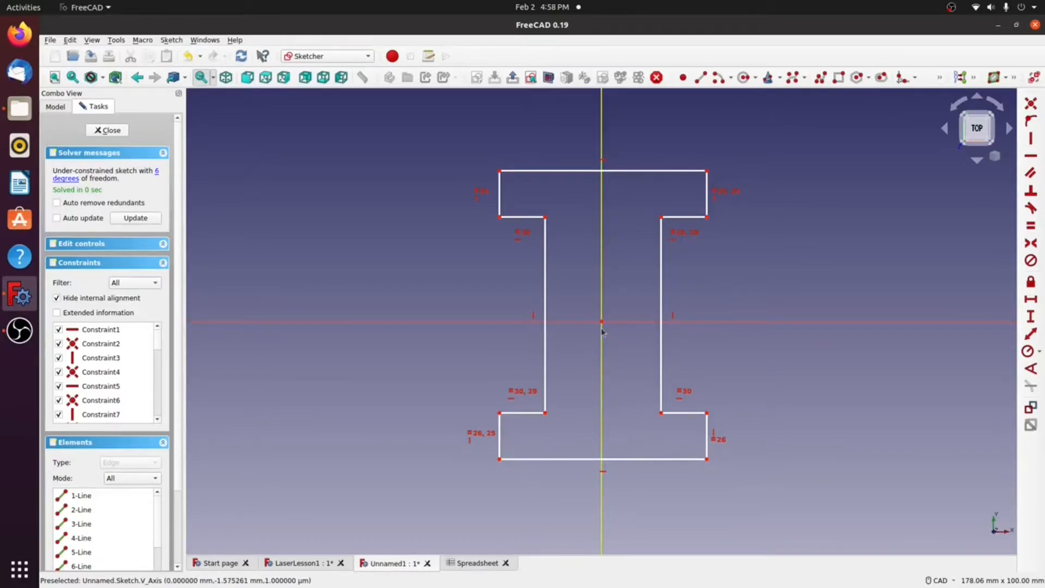
pyautogui.click(709, 172)
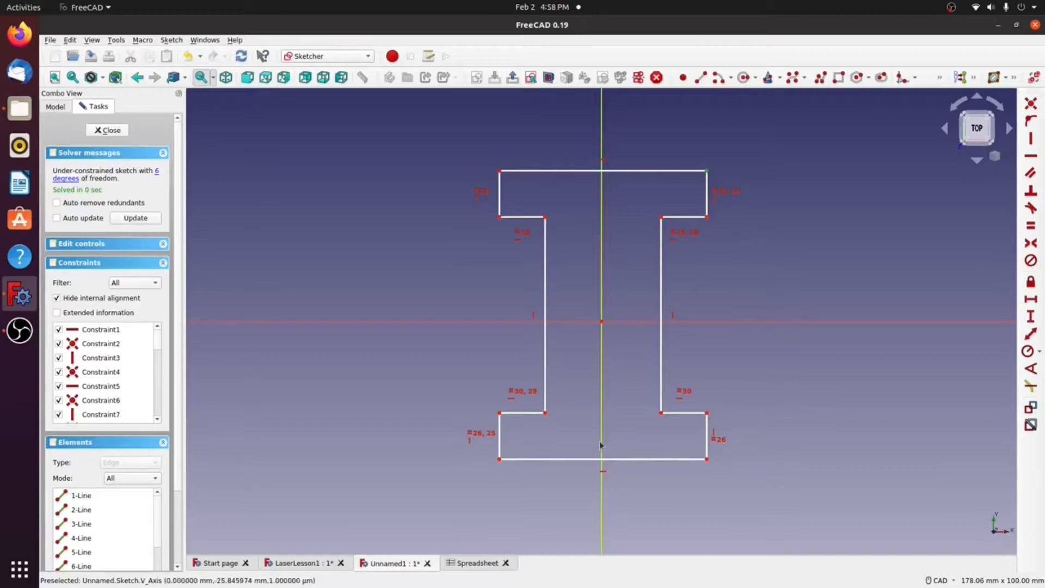
pyautogui.click(500, 460)
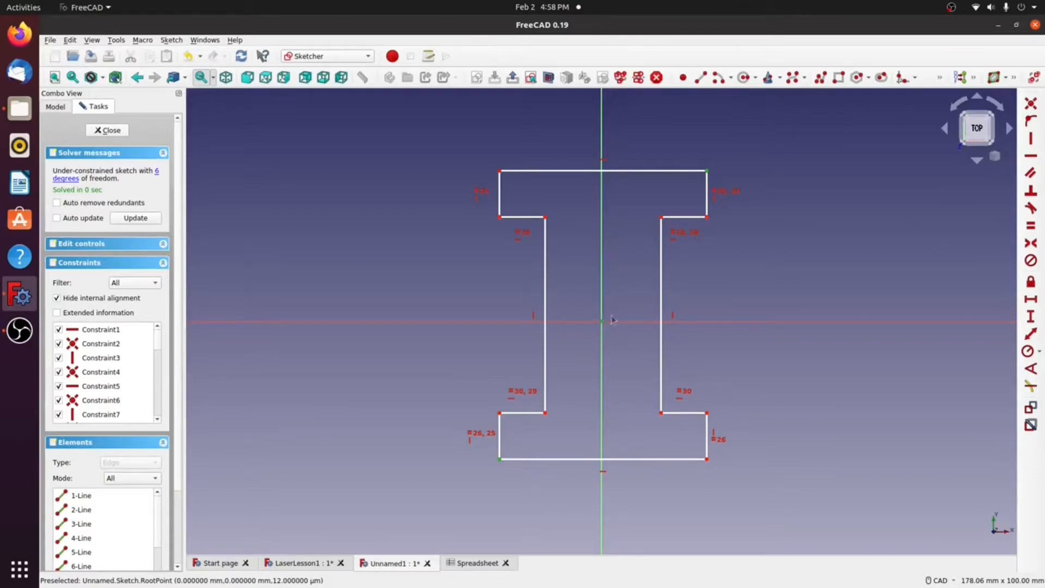
pyautogui.click(1034, 245)
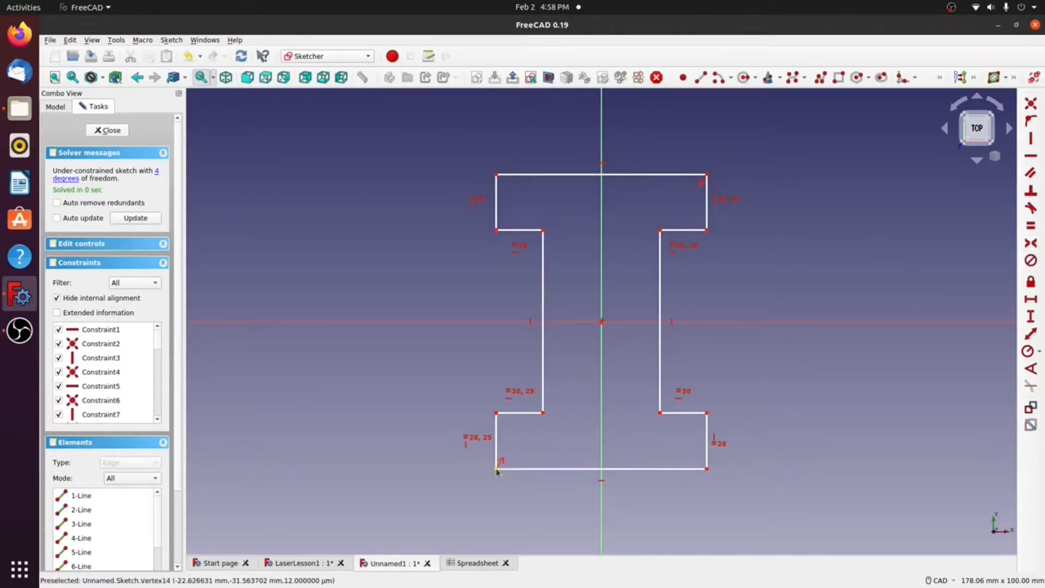
# Step: Move the lower-left corner and the upper-left flange's end edge to test that the profile stays symmetric about the origin
pyautogui.moveTo(502, 465)
pyautogui.mouseDown()
pyautogui.moveTo(530, 448)
pyautogui.moveTo(493, 488)
pyautogui.moveTo(510, 474)
pyautogui.mouseUp()
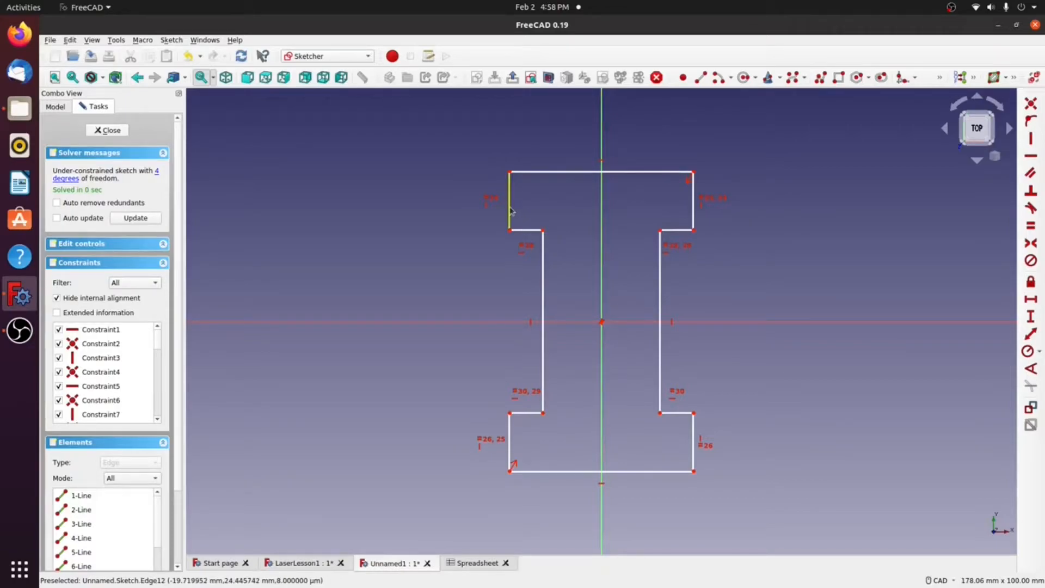
pyautogui.moveTo(511, 211); pyautogui.dragTo(441, 230)
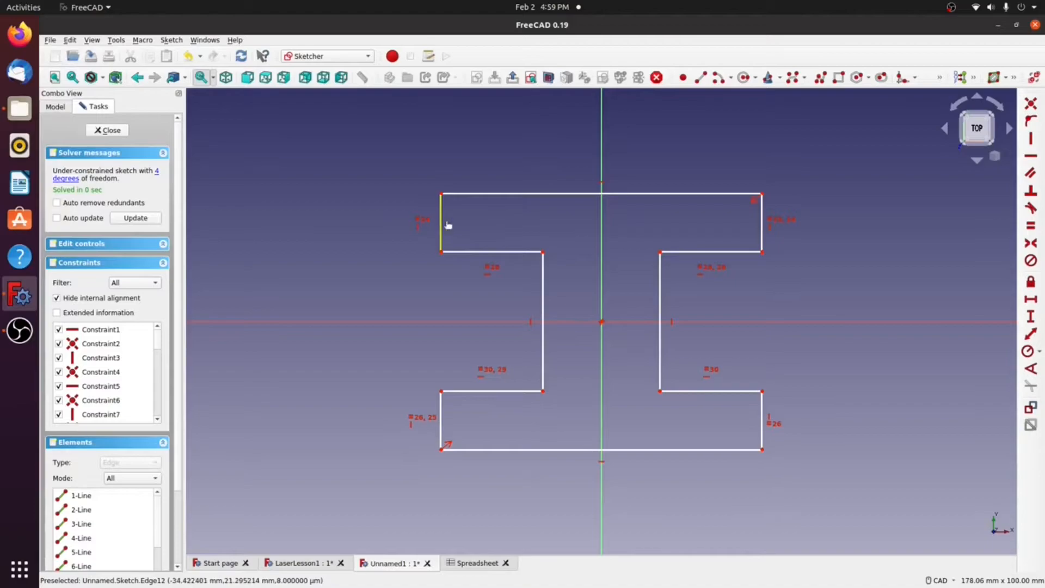
pyautogui.moveTo(442, 224); pyautogui.dragTo(516, 234)
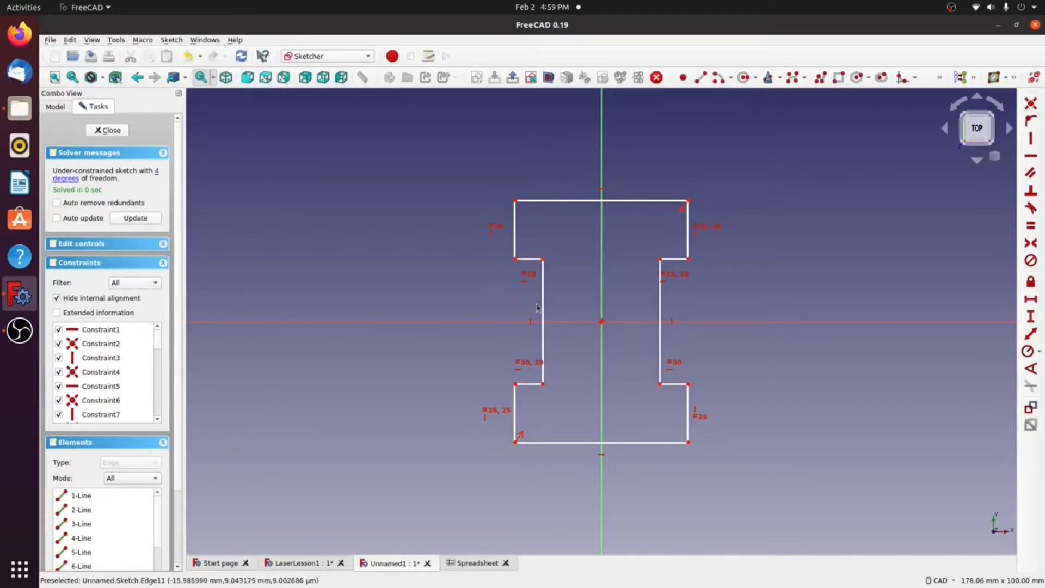
# Step: Constrain the horizontal length of the upper-left flange's short underside edge to 5 mm
pyautogui.click(529, 260)
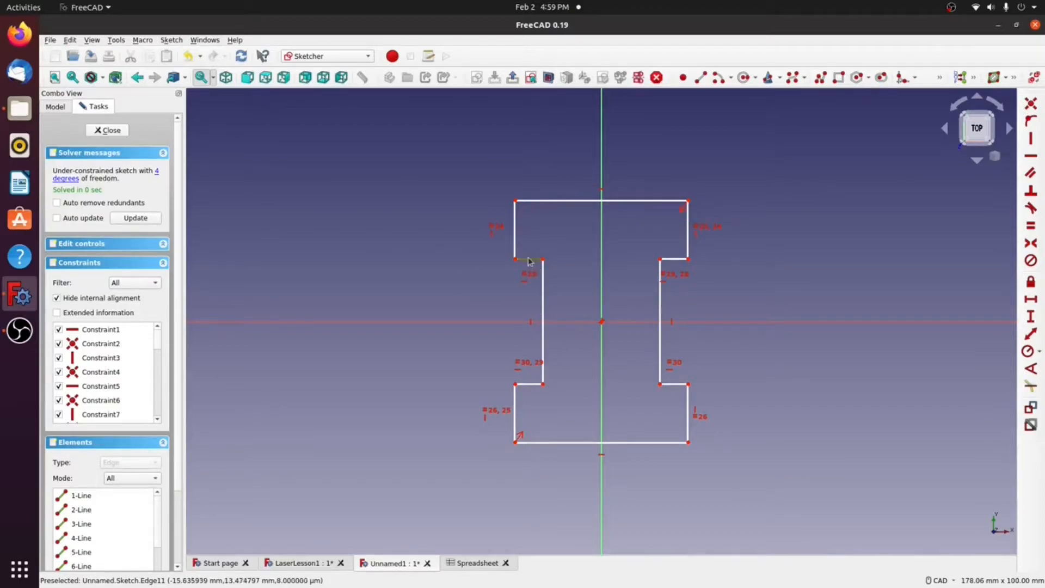
pyautogui.click(1033, 301)
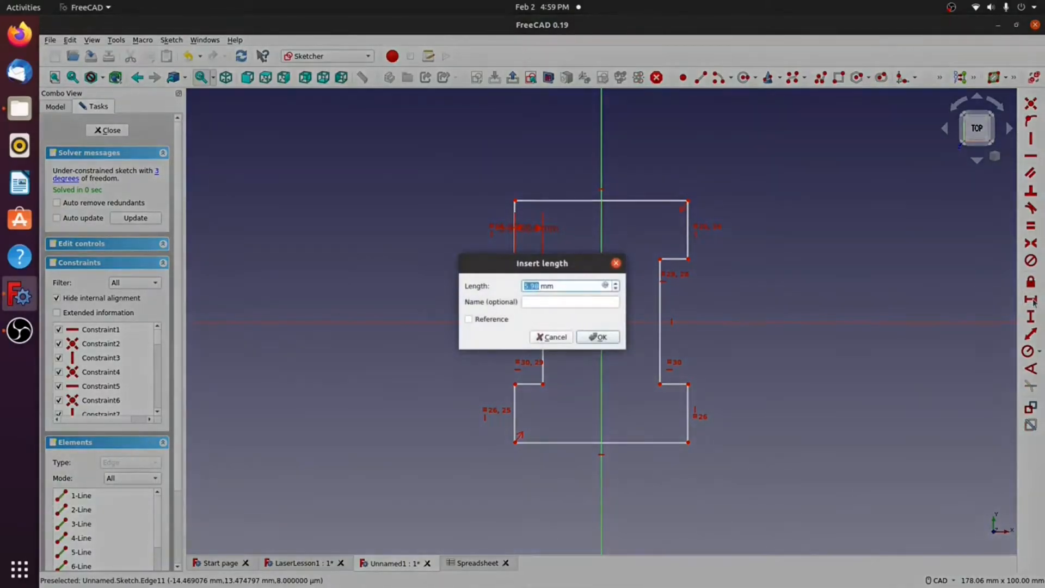
pyautogui.write('5')
pyautogui.press('Return')
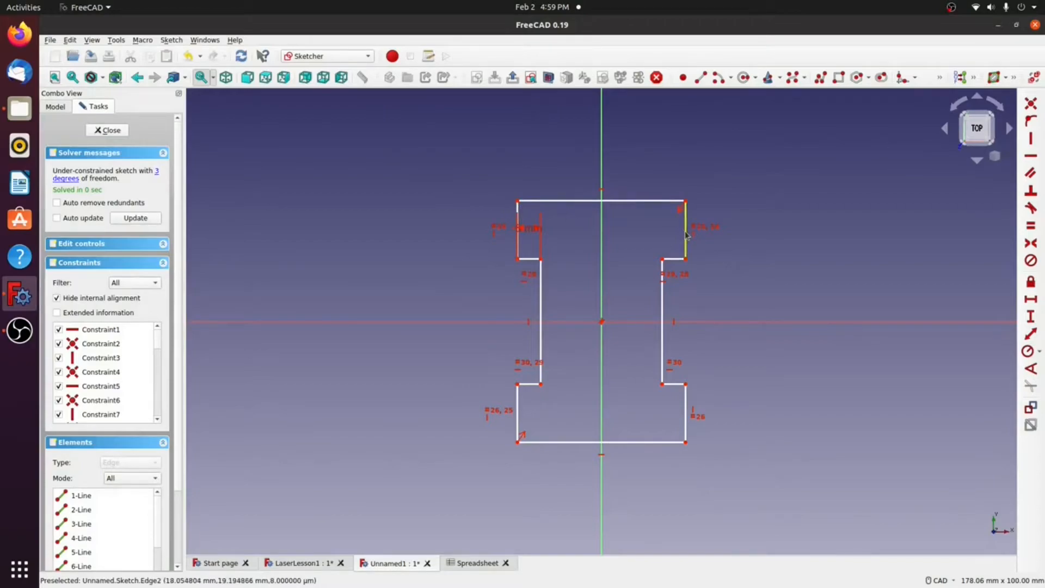
# Step: Shift the upper-right flange's end edge to test the 5 mm overhang, and select the matching short flange edges for comparison
pyautogui.moveTo(686, 232)
pyautogui.mouseDown()
pyautogui.moveTo(706, 231)
pyautogui.moveTo(667, 233)
pyautogui.moveTo(684, 234)
pyautogui.mouseUp()
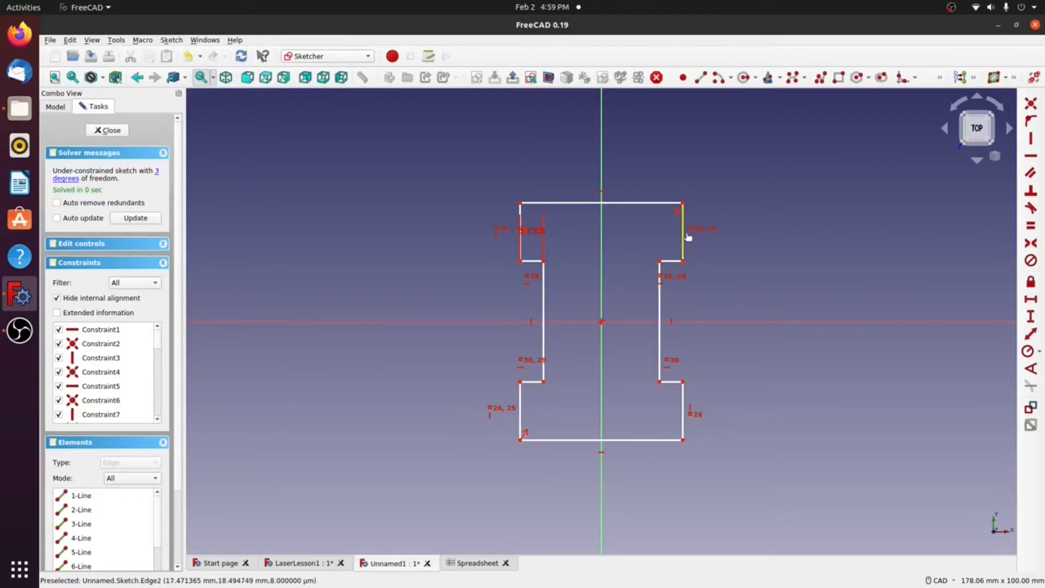
pyautogui.moveTo(684, 235)
pyautogui.mouseDown()
pyautogui.moveTo(702, 237)
pyautogui.moveTo(678, 236)
pyautogui.moveTo(691, 236)
pyautogui.mouseUp()
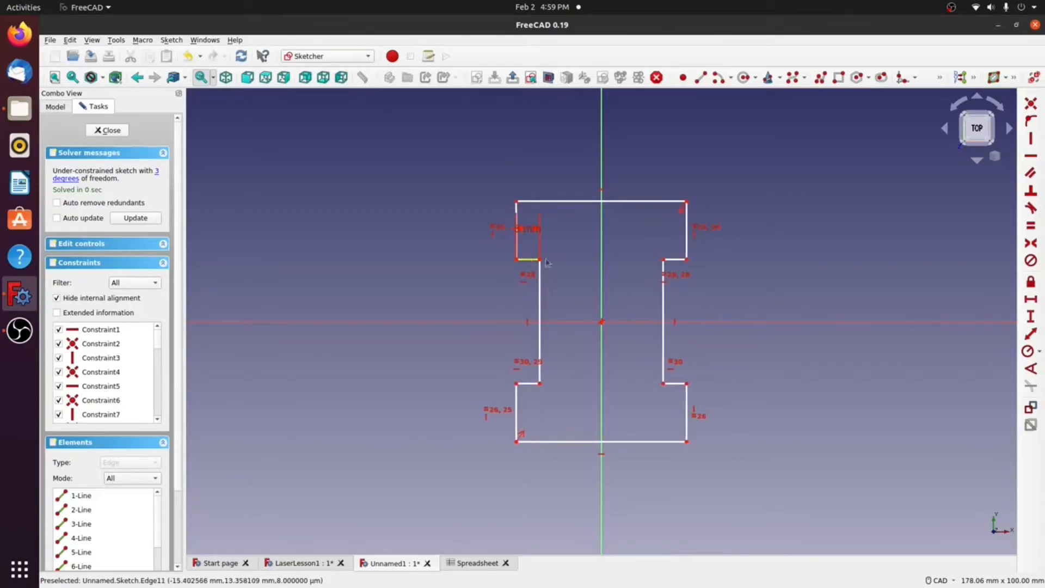
pyautogui.click(545, 261)
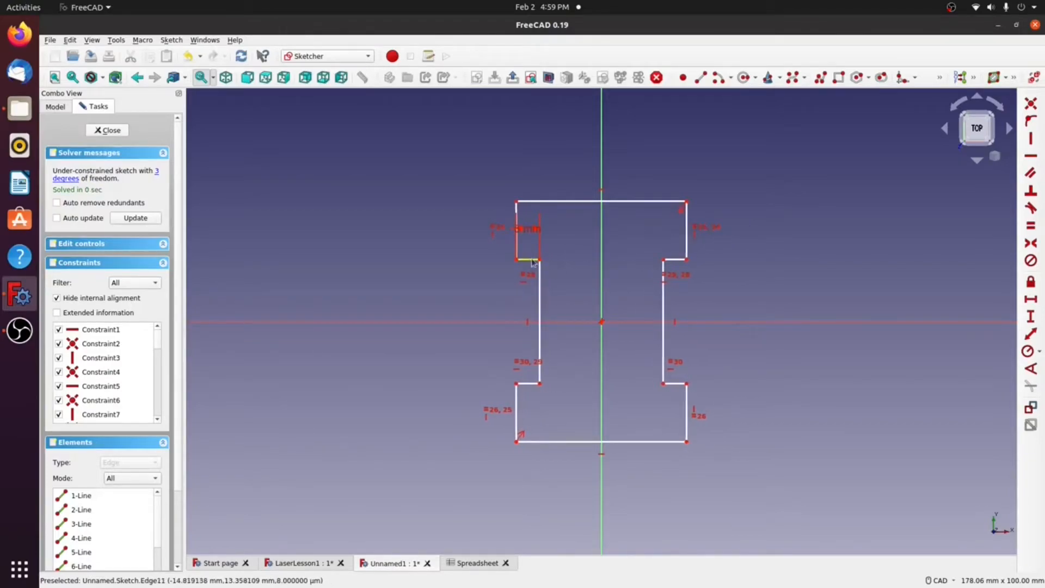
pyautogui.click(675, 261)
pyautogui.click(675, 384)
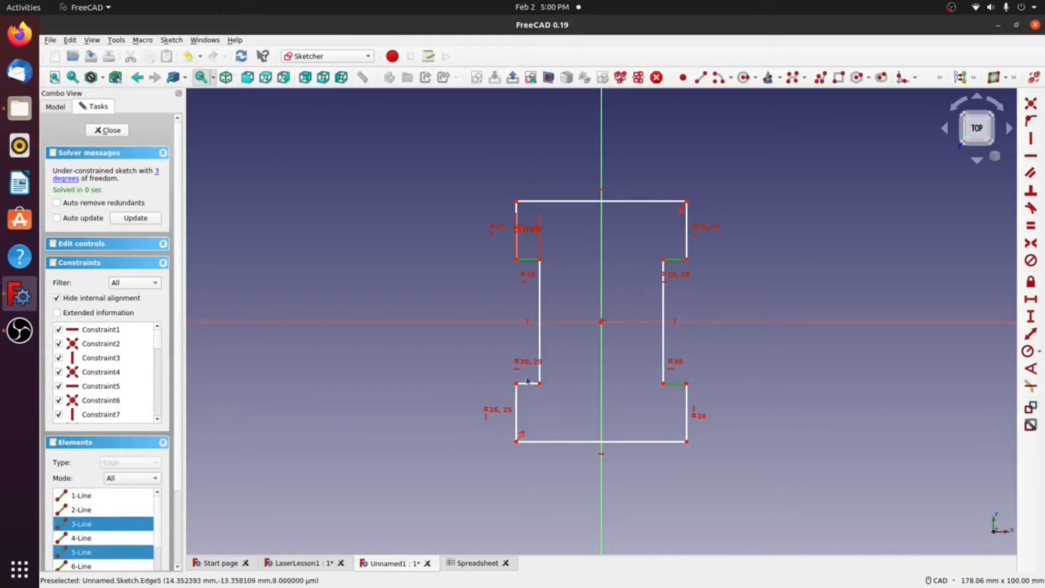
pyautogui.click(527, 383)
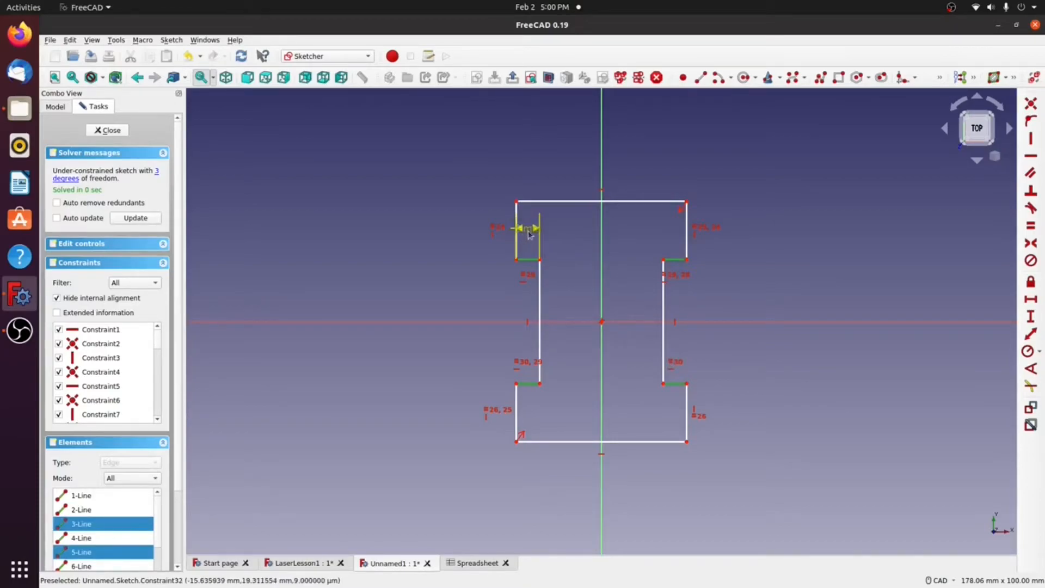
# Step: Place the 5 mm dimension label clear of the profile, and review the MaterialThickness value in the spreadsheet
pyautogui.moveTo(525, 229); pyautogui.dragTo(423, 251)
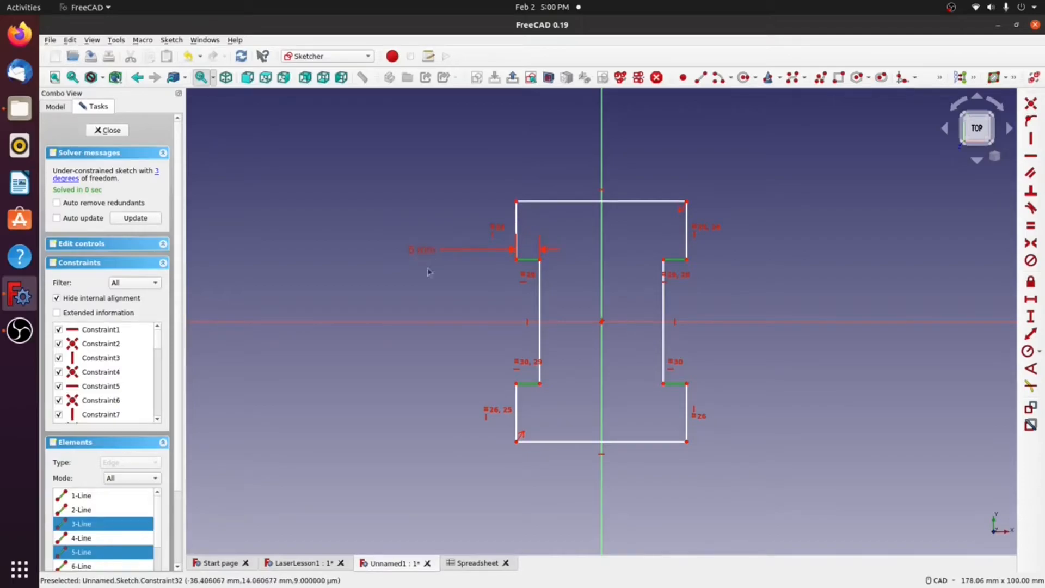
pyautogui.click(478, 564)
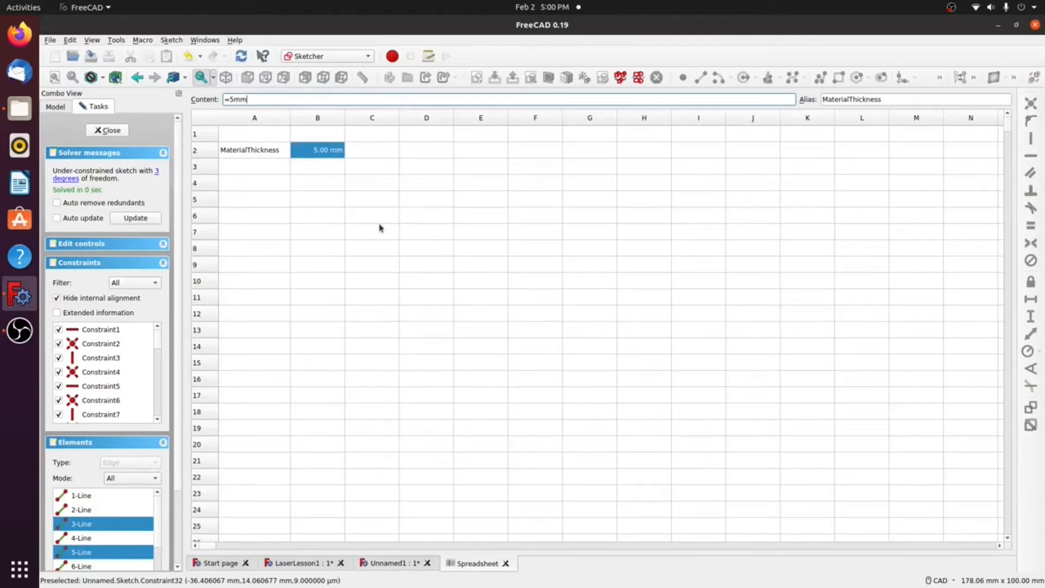
pyautogui.click(392, 567)
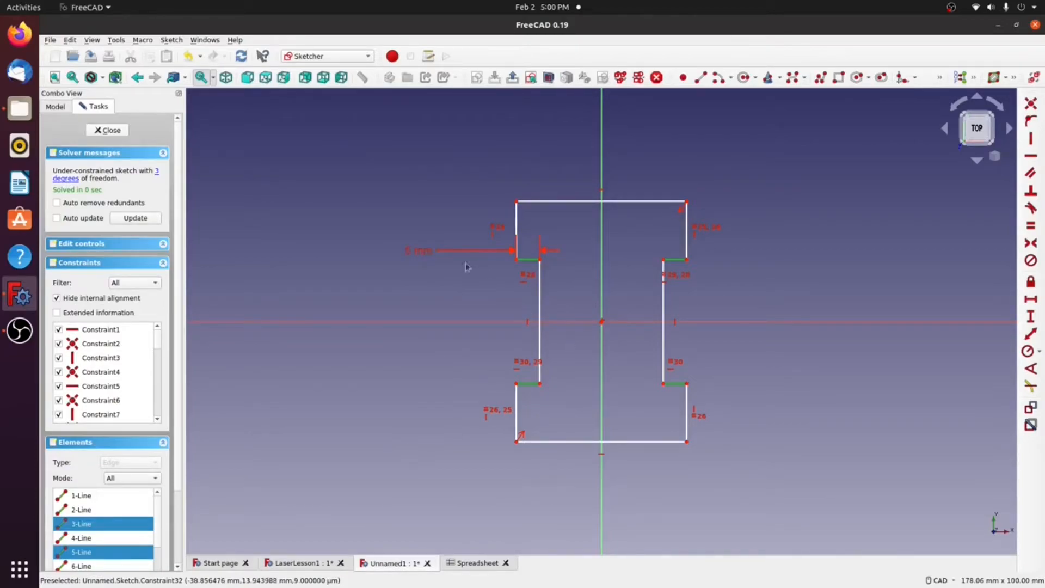
# Step: Link the 5 mm flange overhang dimension to the spreadsheet value with the formula Spreadsheet.MaterialThickness
pyautogui.doubleClick(426, 252)
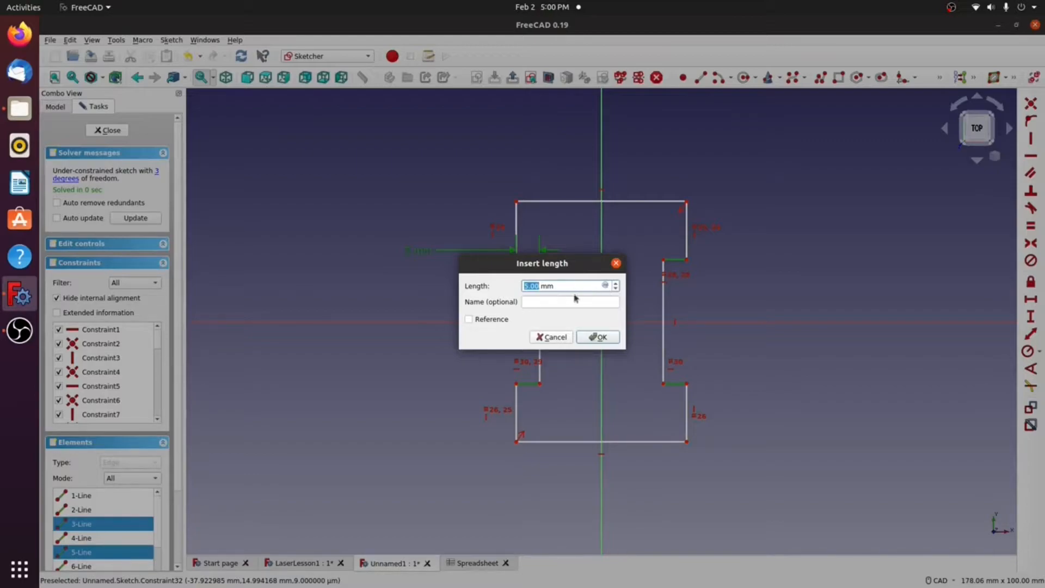
pyautogui.click(605, 286)
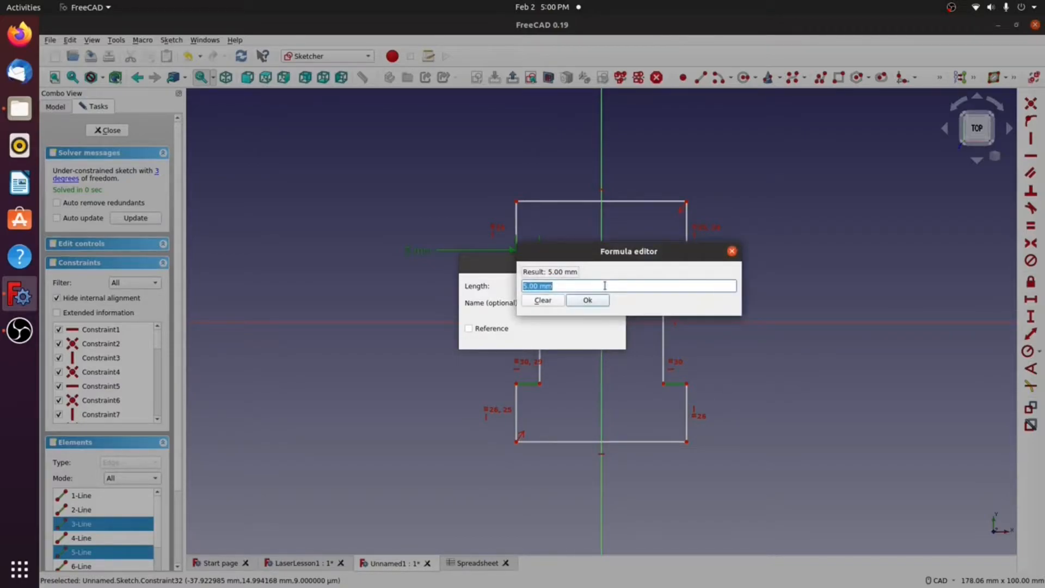
pyautogui.write('Spr')
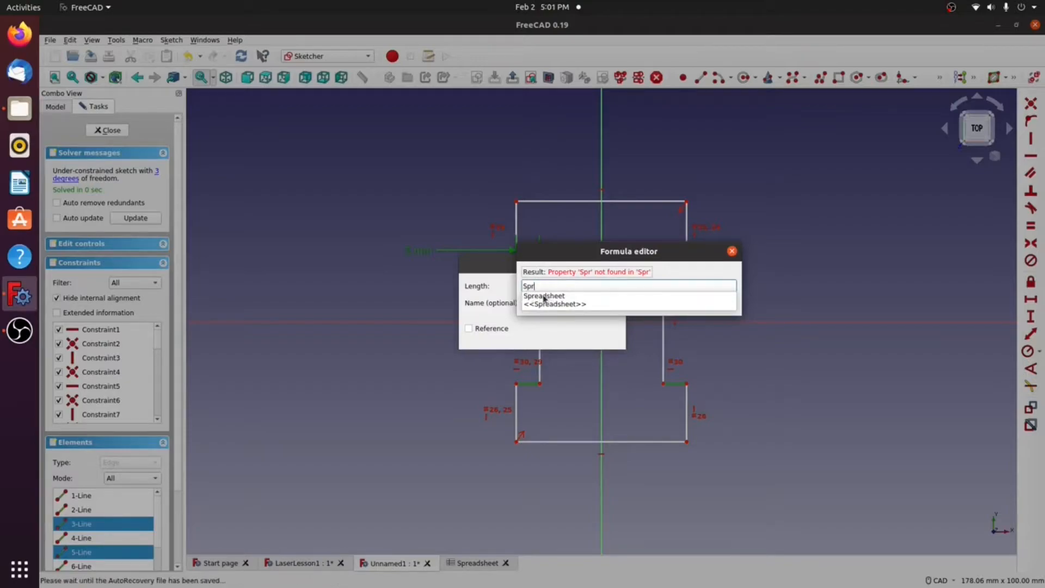
pyautogui.click(544, 298)
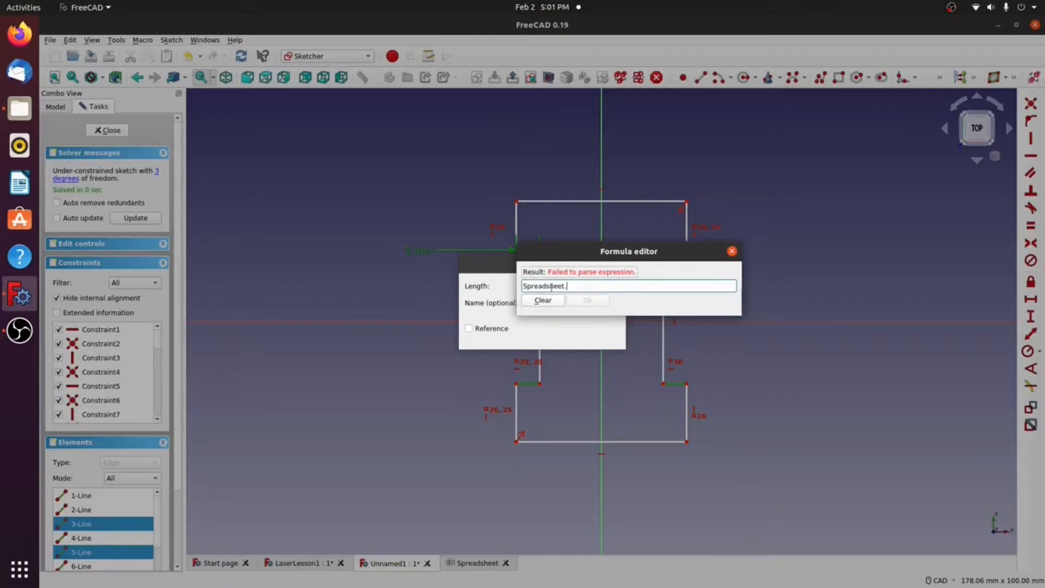
pyautogui.write('Mat')
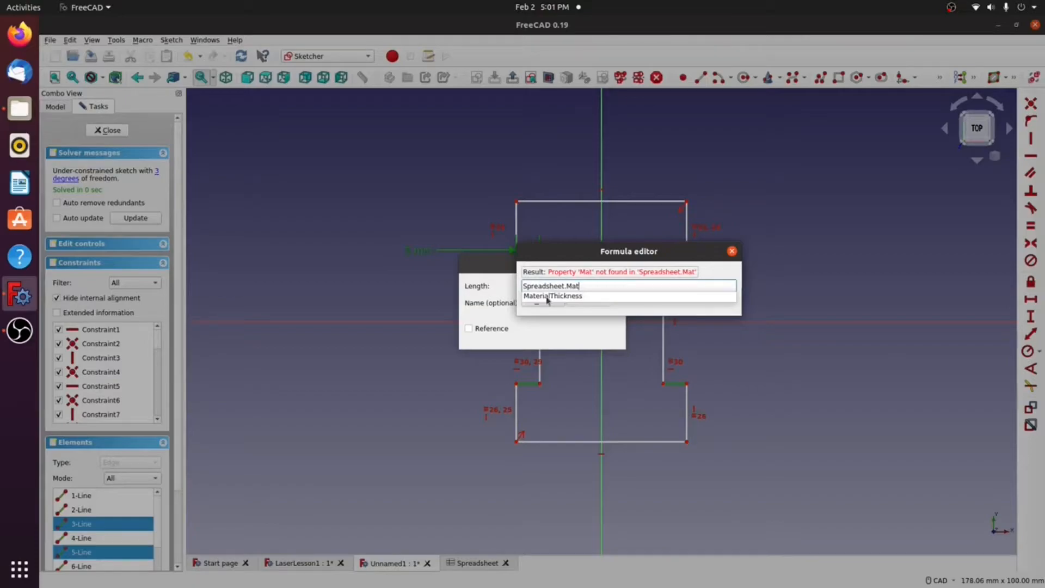
pyautogui.click(547, 297)
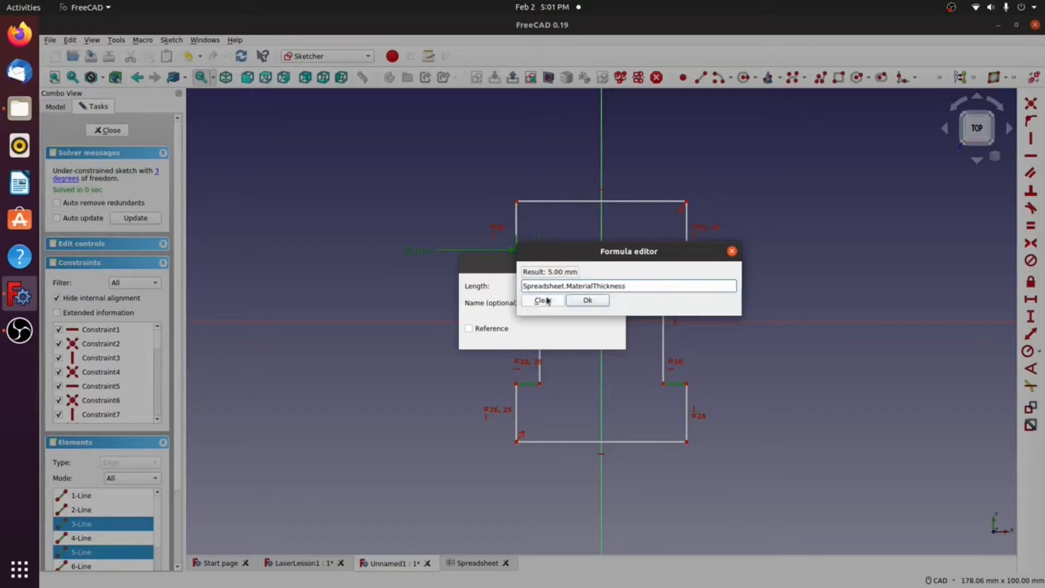
pyautogui.click(594, 303)
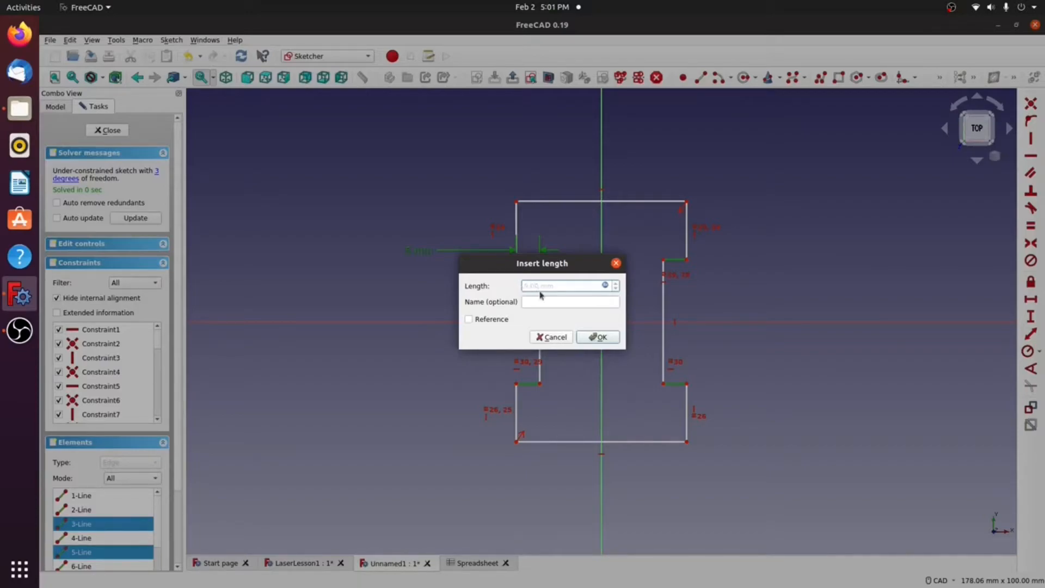
pyautogui.click(602, 339)
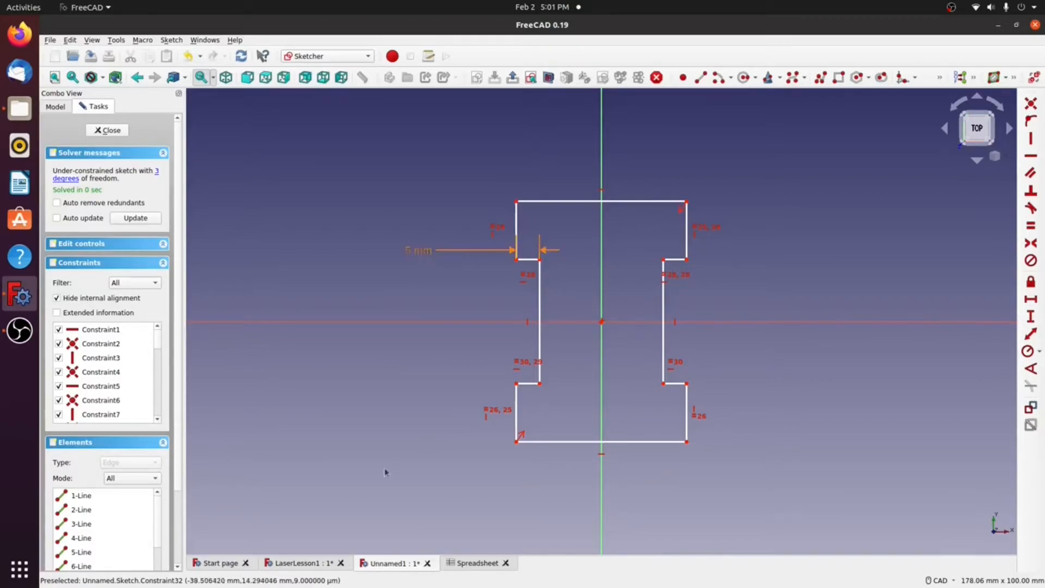
# Step: Set MaterialThickness in spreadsheet cell B2 to 6 mm, and reposition the linked flange overhang dimension in the sketch
pyautogui.click(475, 564)
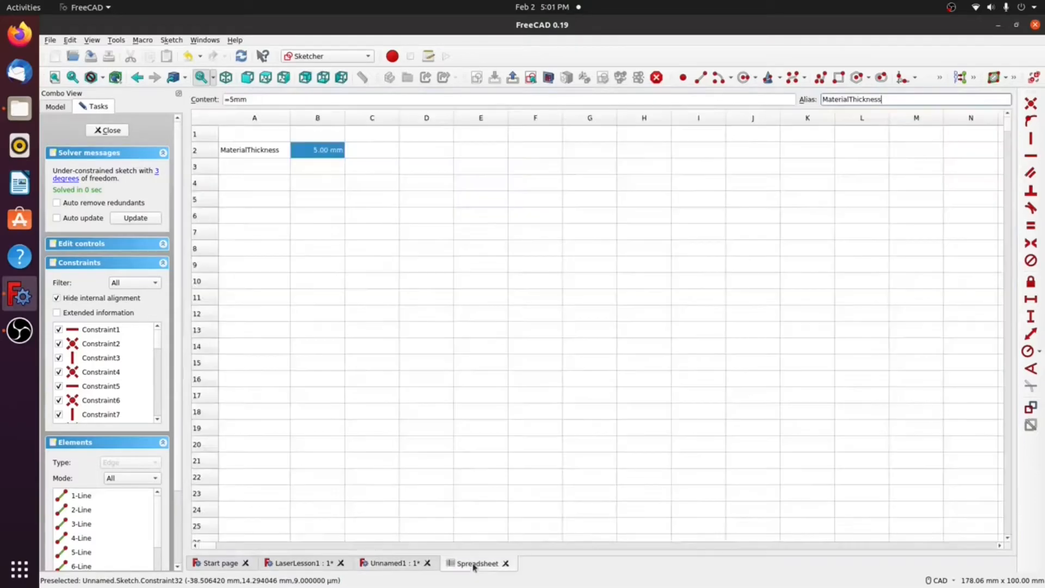
pyautogui.doubleClick(316, 154)
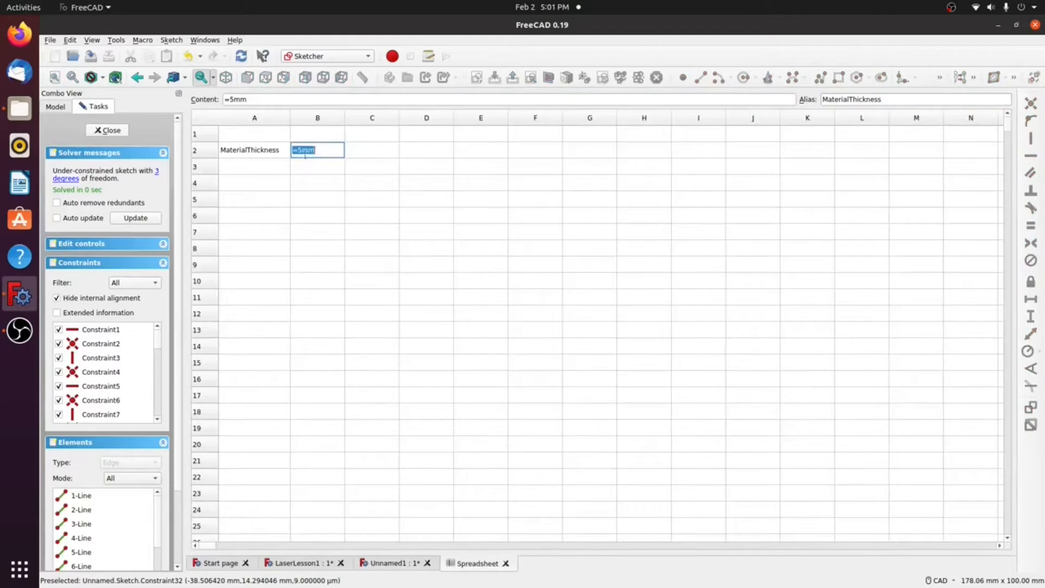
pyautogui.click(300, 150)
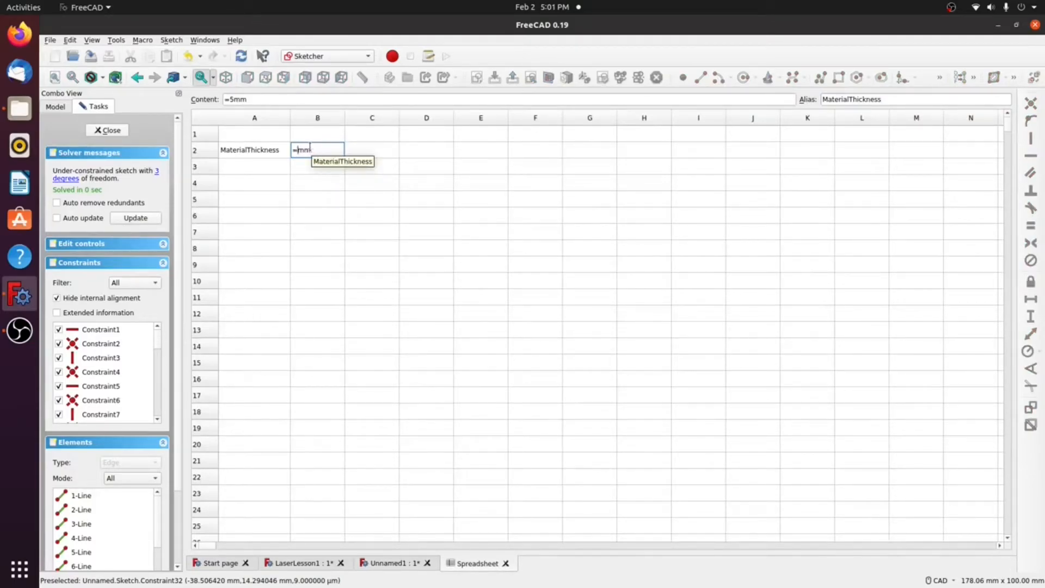
pyautogui.press('Return')
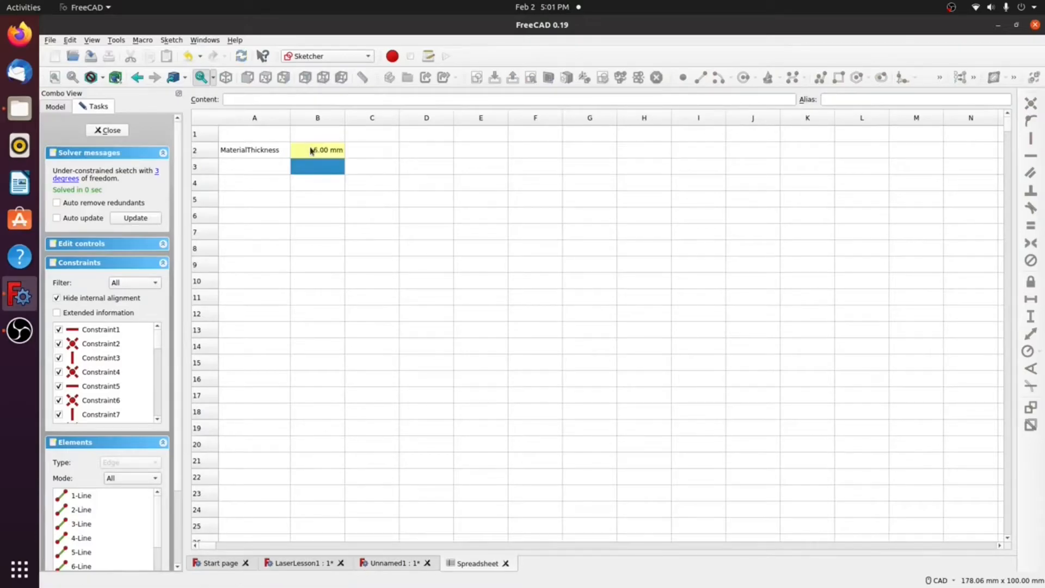
pyautogui.click(402, 565)
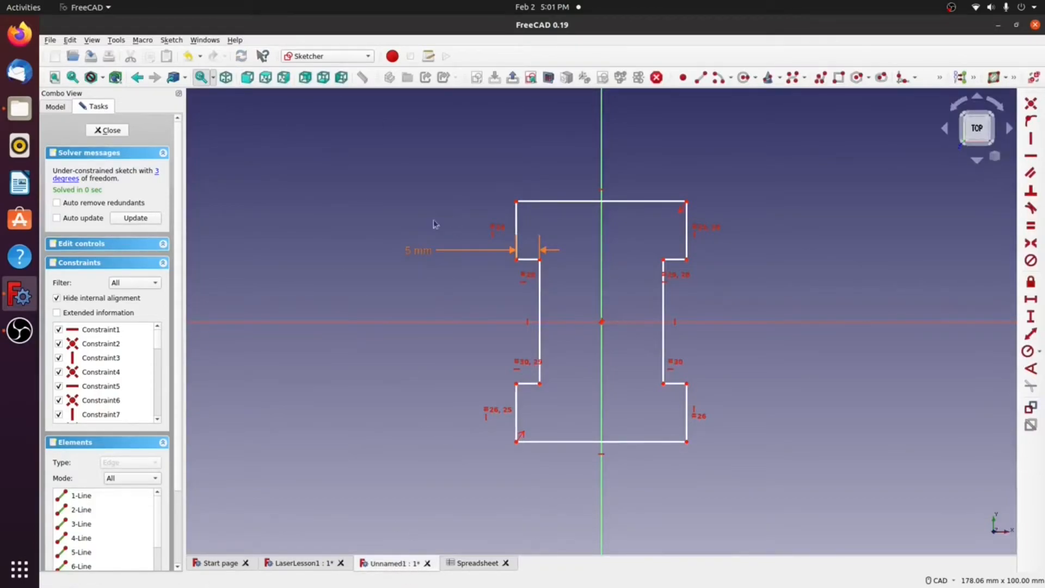
pyautogui.moveTo(418, 253)
pyautogui.mouseDown()
pyautogui.moveTo(403, 249)
pyautogui.moveTo(404, 265)
pyautogui.mouseUp()
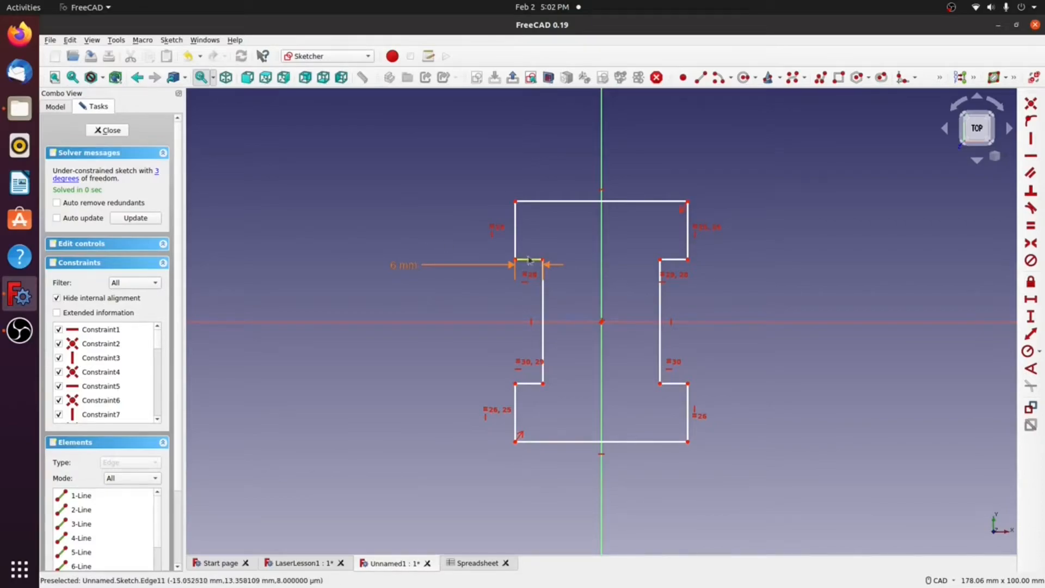
# Step: Select the other three short flange edges and the linked overhang dimension to check that they share the MaterialThickness value
pyautogui.click(675, 260)
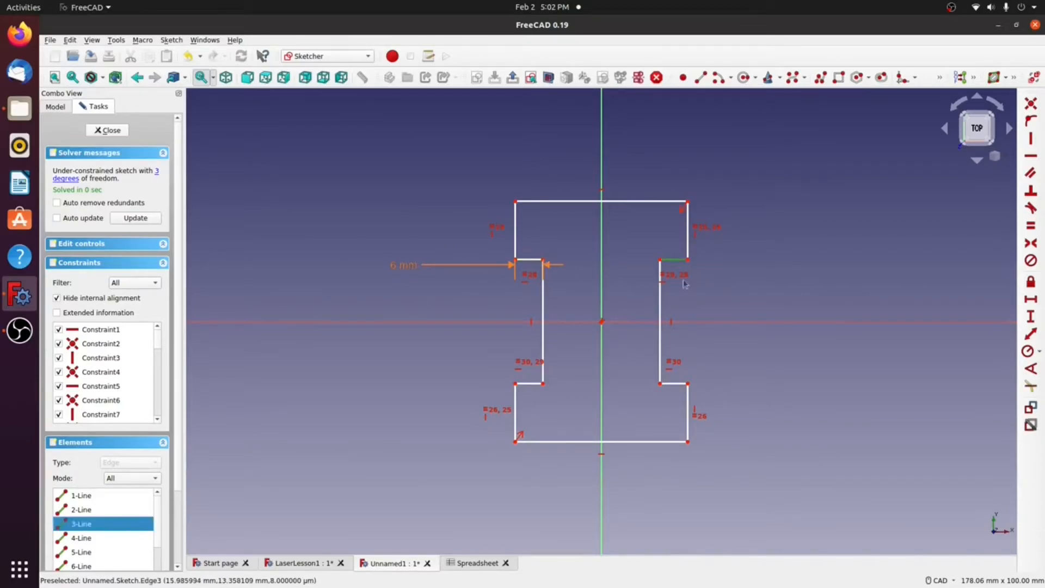
pyautogui.click(672, 389)
pyautogui.click(526, 384)
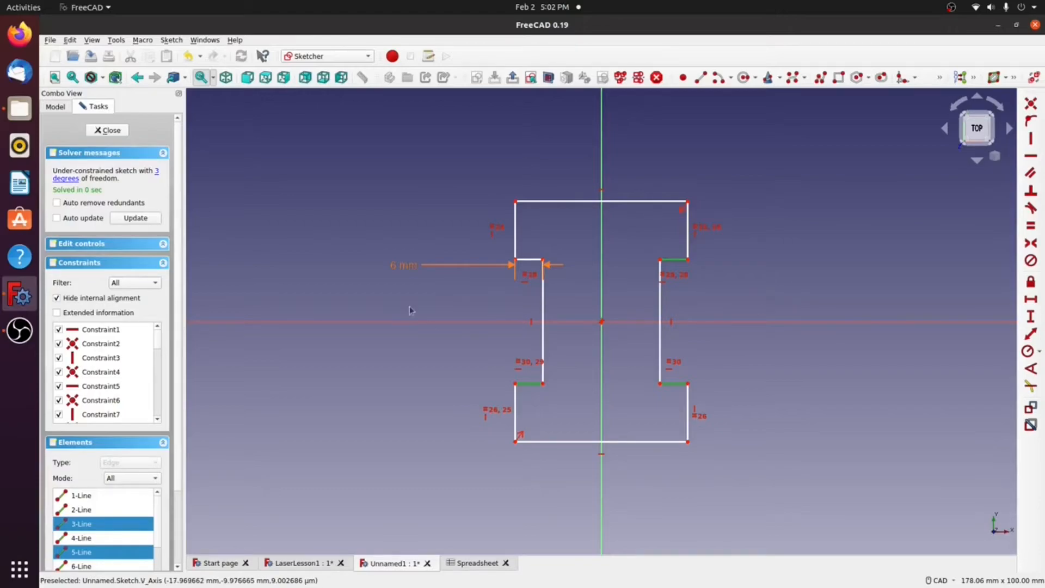
pyautogui.click(394, 270)
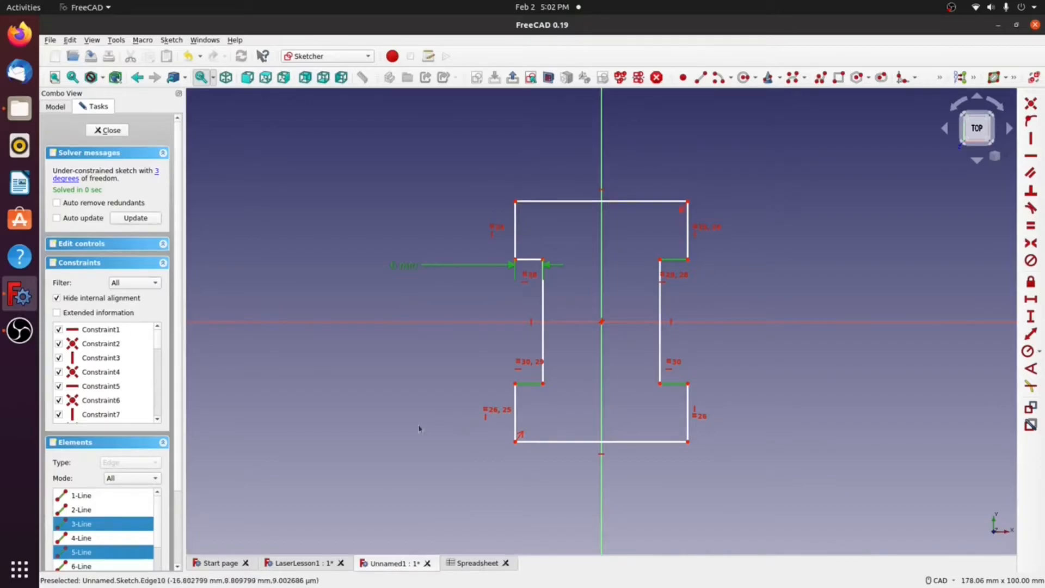
# Step: Set MaterialThickness in spreadsheet cell B2 to 5 mm, and pull the sketch's upper-right notch edge upward and inward to reshape the profile
pyautogui.click(470, 564)
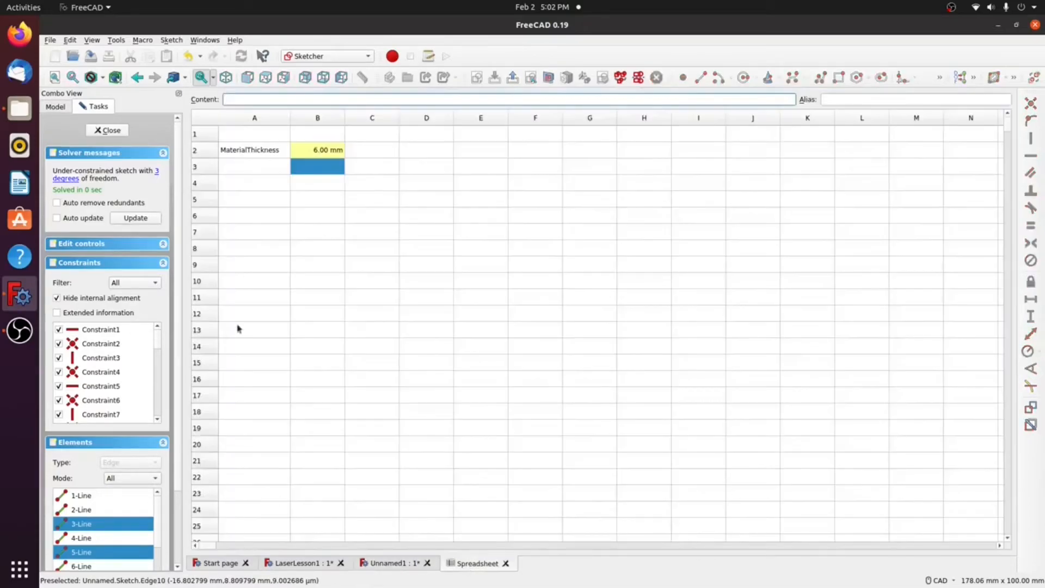
pyautogui.click(319, 153)
pyautogui.doubleClick(319, 155)
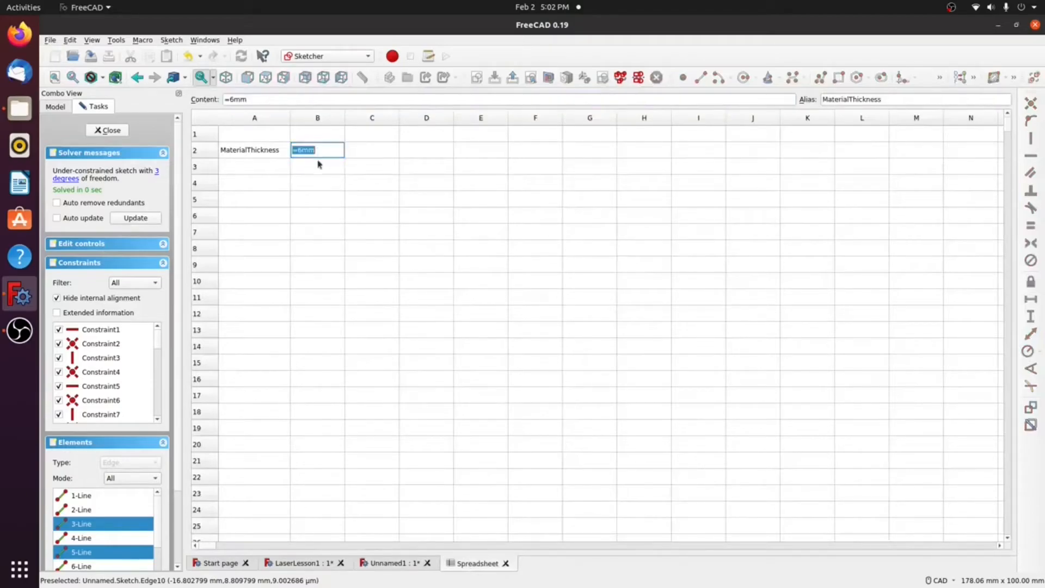
pyautogui.click(303, 153)
pyautogui.press('BackSpace')
pyautogui.write('5')
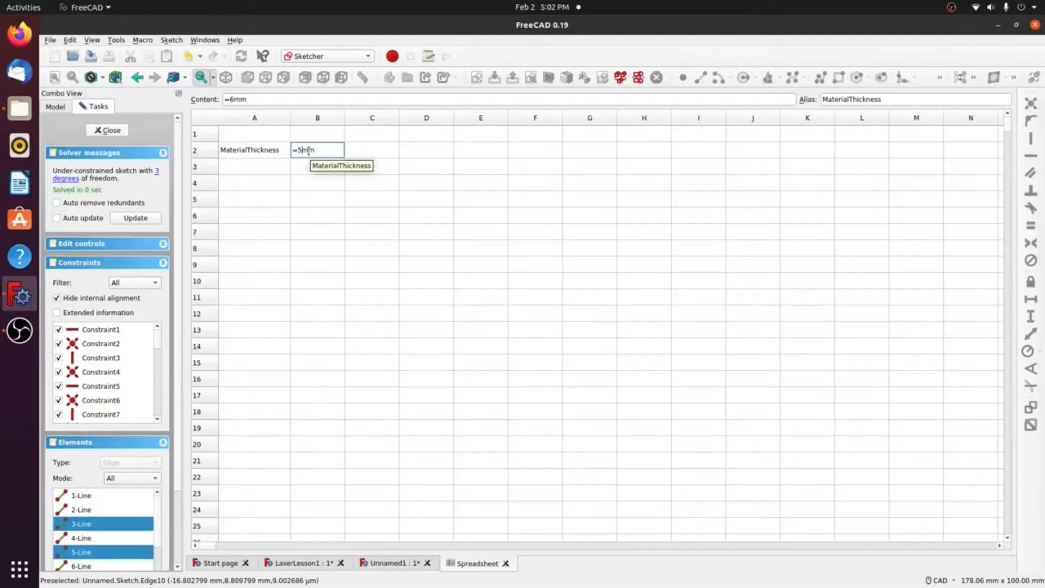
pyautogui.press('Return')
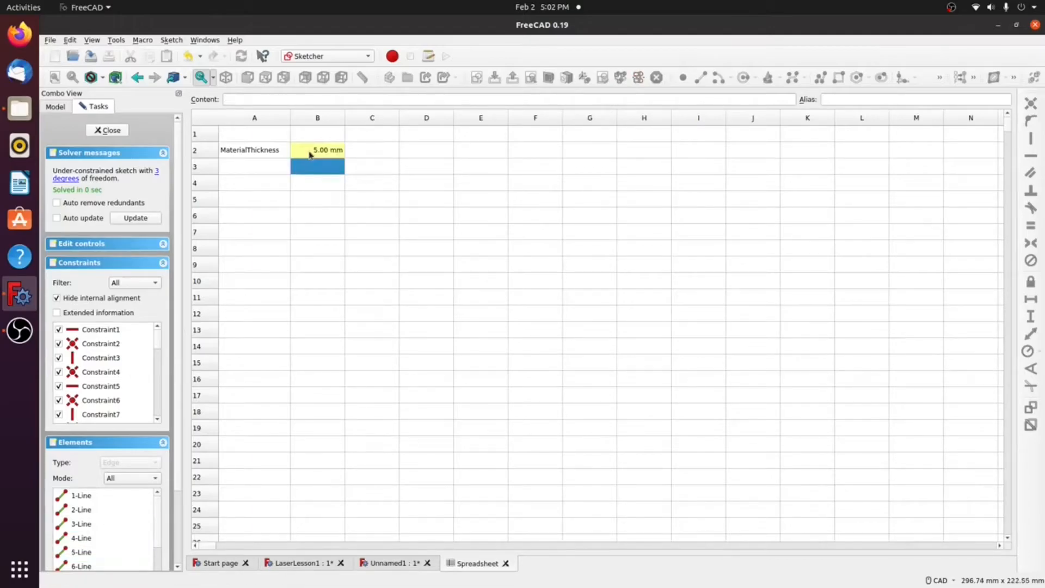
pyautogui.click(390, 565)
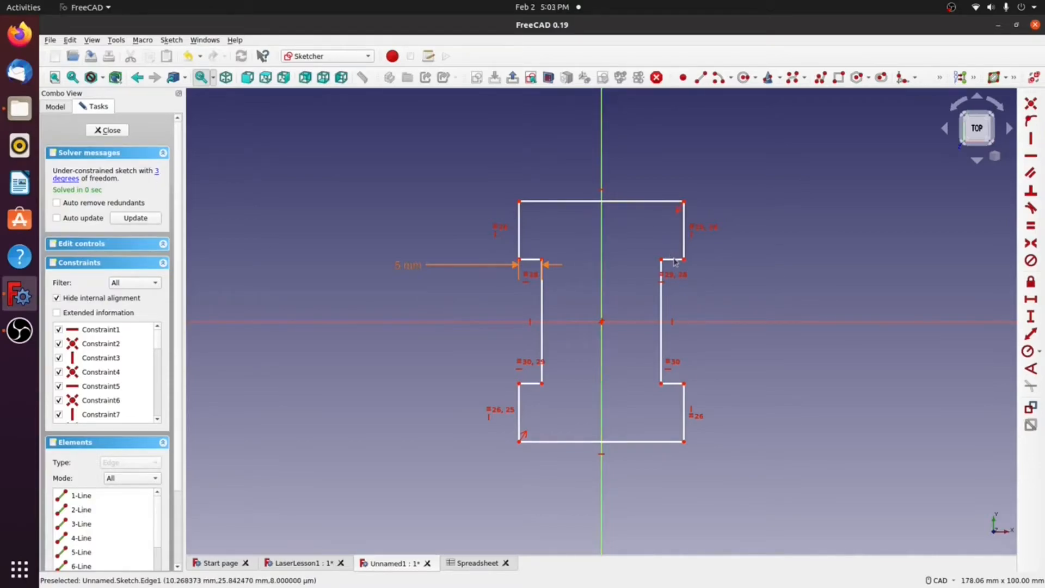
pyautogui.moveTo(675, 263)
pyautogui.mouseDown()
pyautogui.moveTo(671, 227)
pyautogui.moveTo(671, 258)
pyautogui.moveTo(668, 235)
pyautogui.moveTo(643, 247)
pyautogui.moveTo(667, 248)
pyautogui.mouseUp()
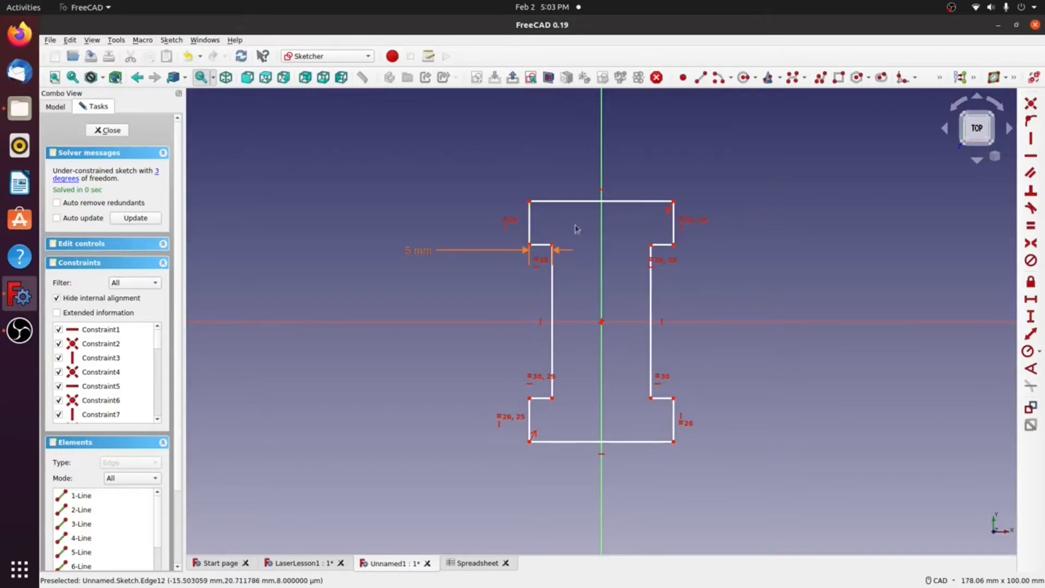
# Step: Review the assembled parts in the LaserLesson1 document, and return to the Unnamed1 document's spreadsheet
pyautogui.click(56, 107)
pyautogui.click(87, 137)
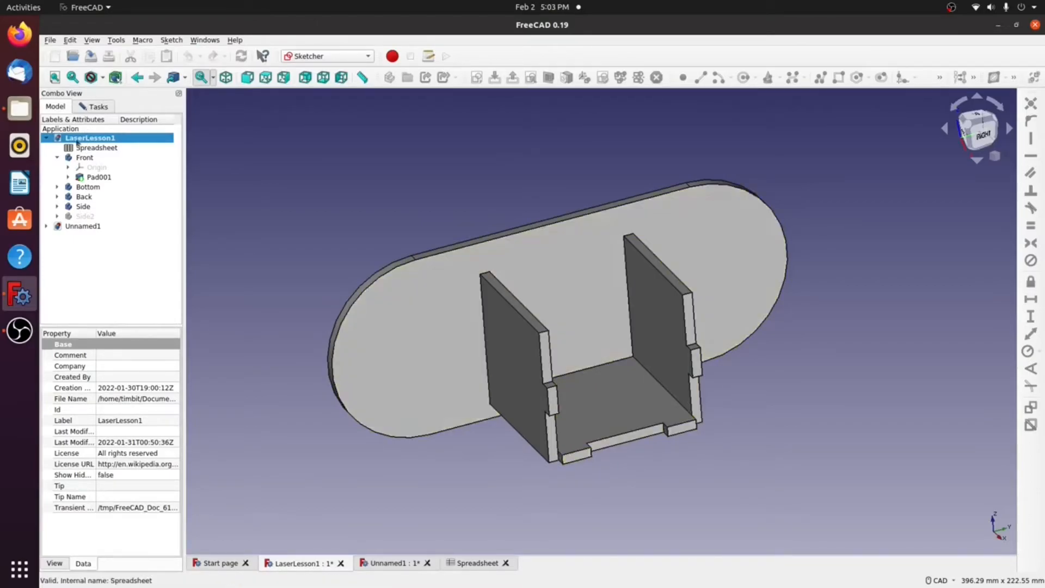
pyautogui.doubleClick(80, 228)
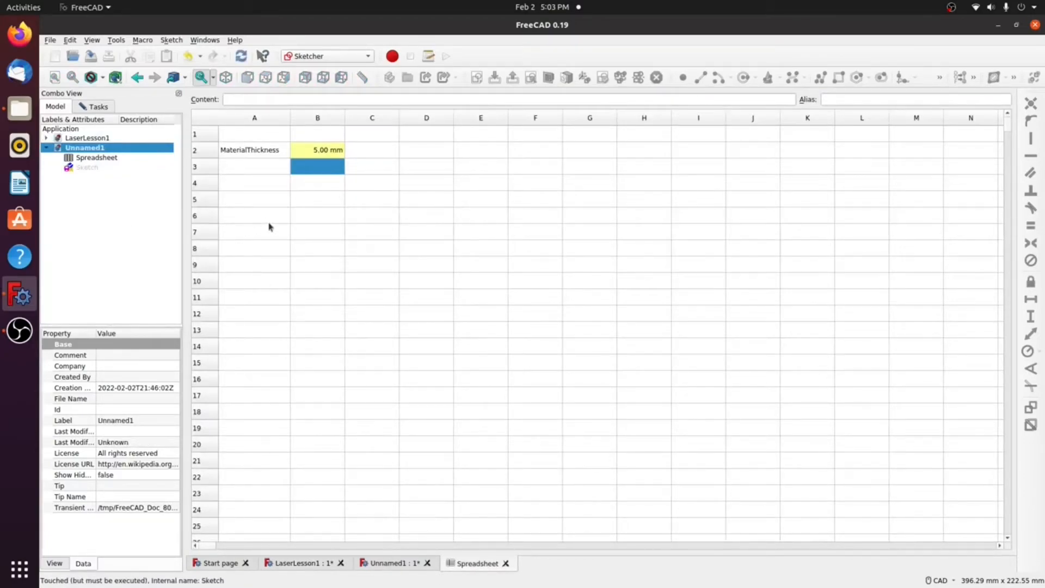
# Step: Add a TabWidth entry to the spreadsheet, with its label in cell A3 and the value =15mm in B3
pyautogui.click(250, 170)
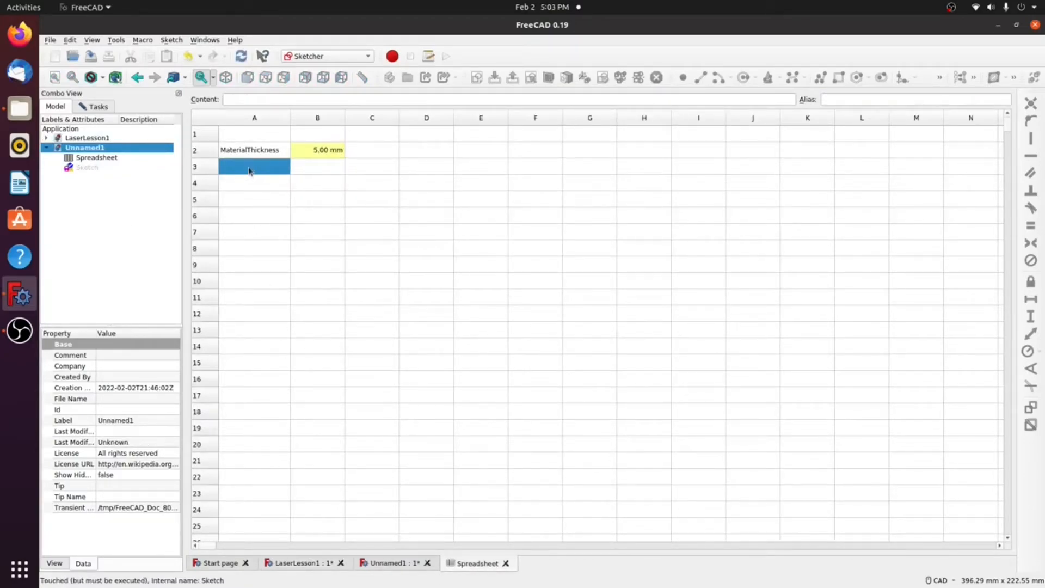
pyautogui.write('TabWidth')
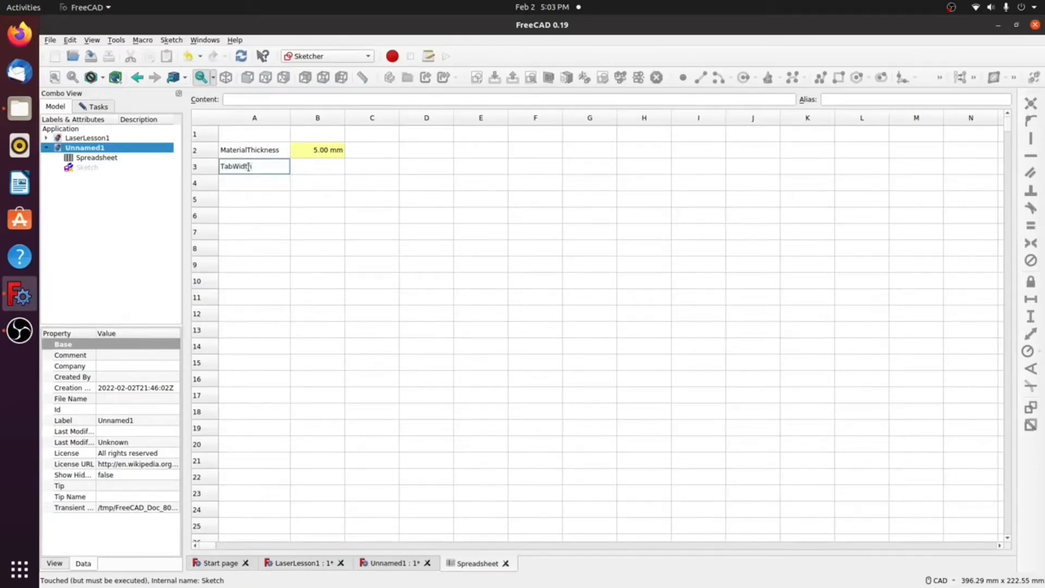
pyautogui.click(325, 170)
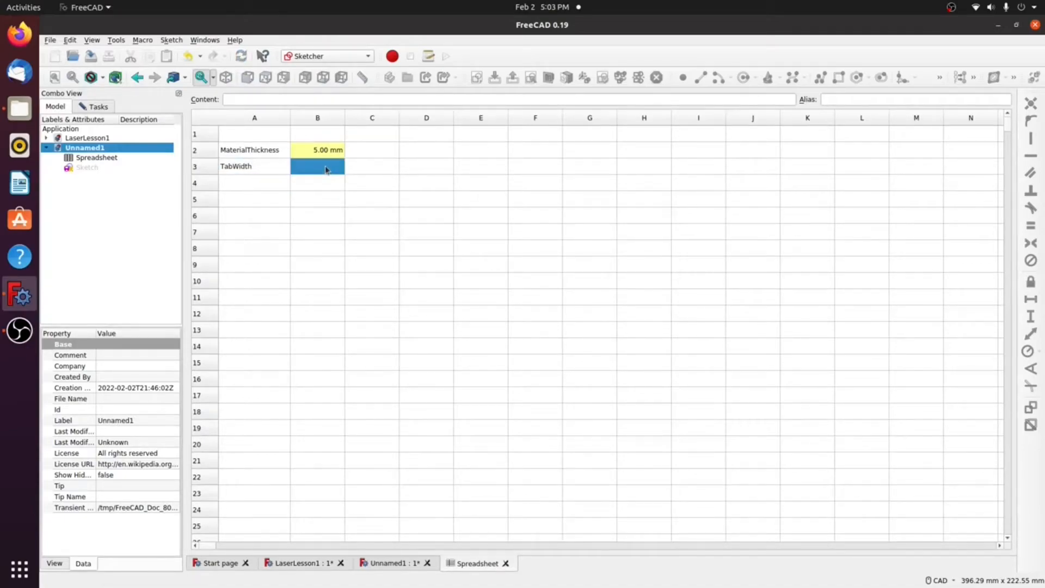
pyautogui.write('15.00 ')
pyautogui.write('mm')
pyautogui.press('Return')
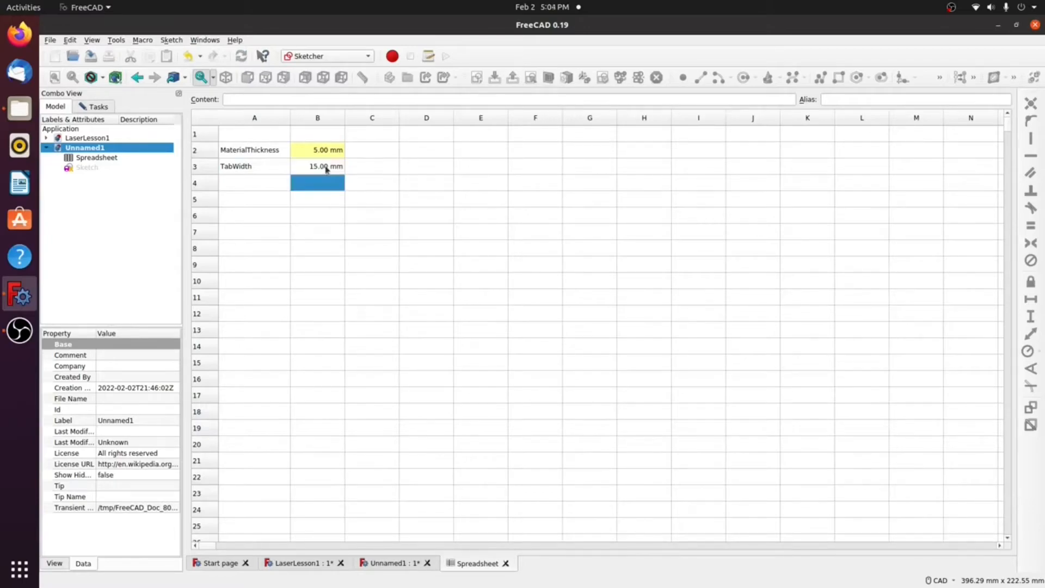
# Step: Give spreadsheet cell B3 the alias TabWidth and the display unit mm
pyautogui.click(326, 170)
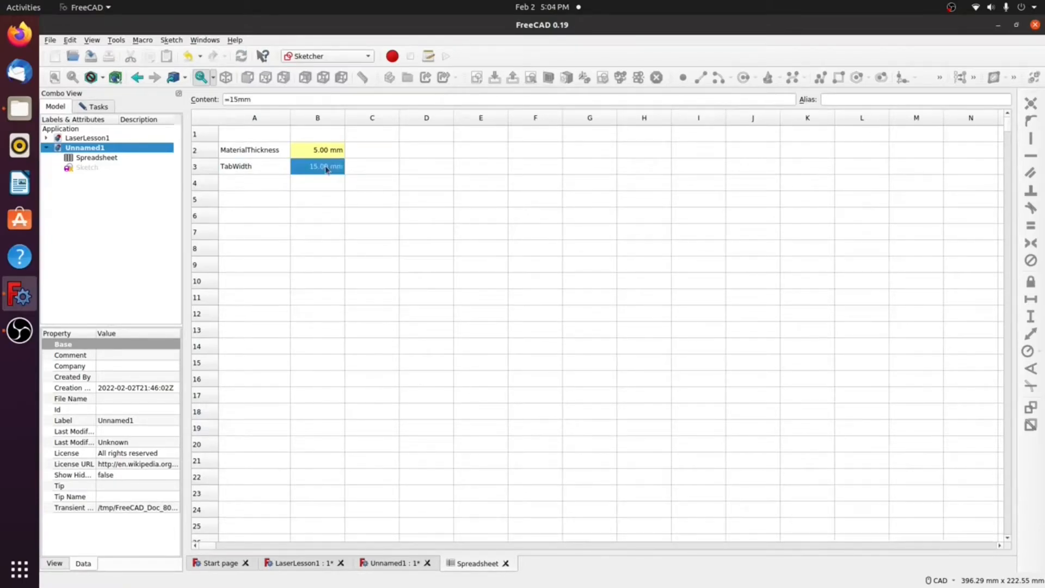
pyautogui.rightClick(326, 168)
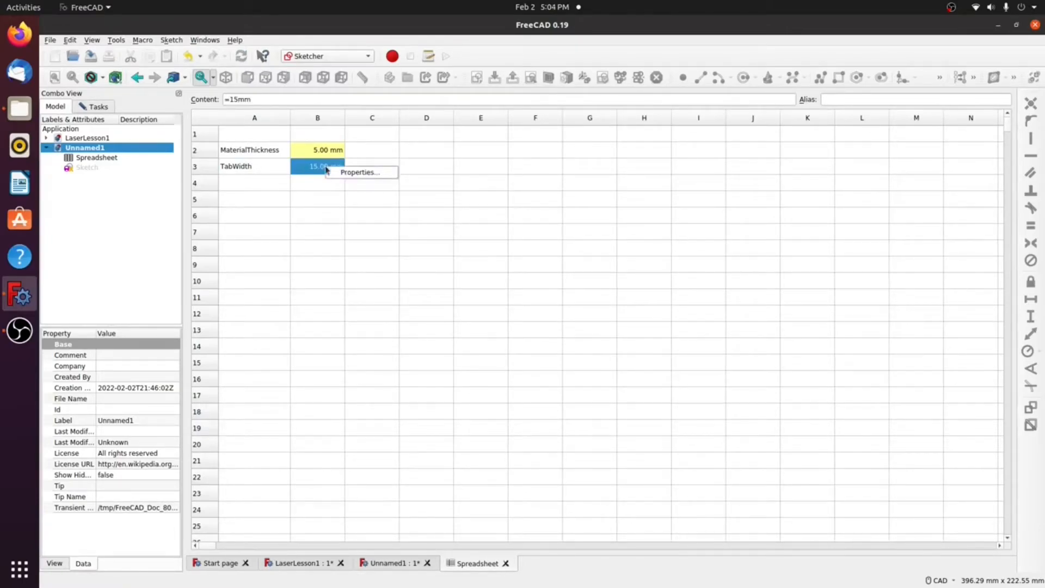
pyautogui.click(354, 175)
pyautogui.click(610, 259)
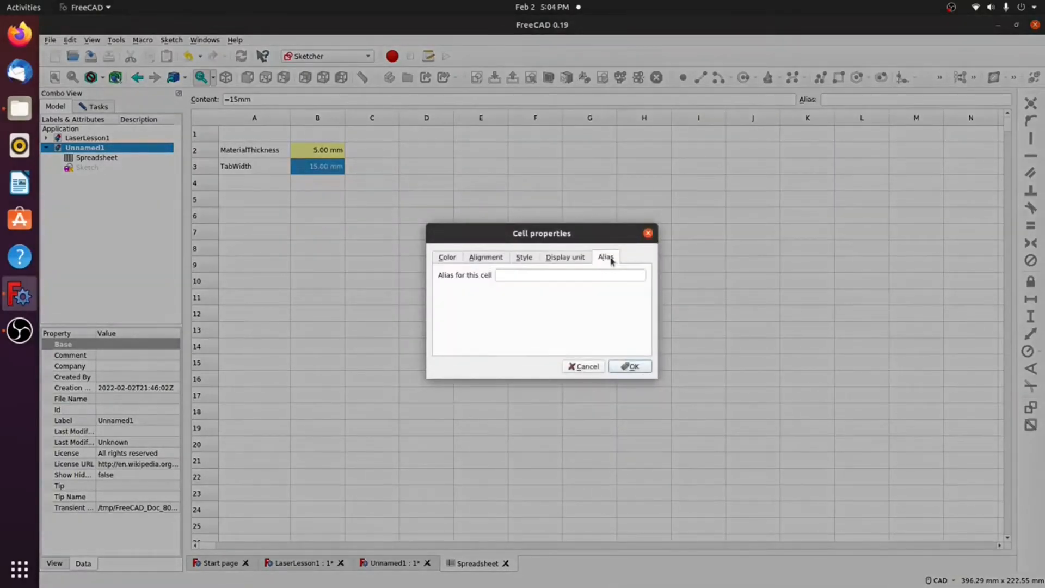
pyautogui.click(511, 274)
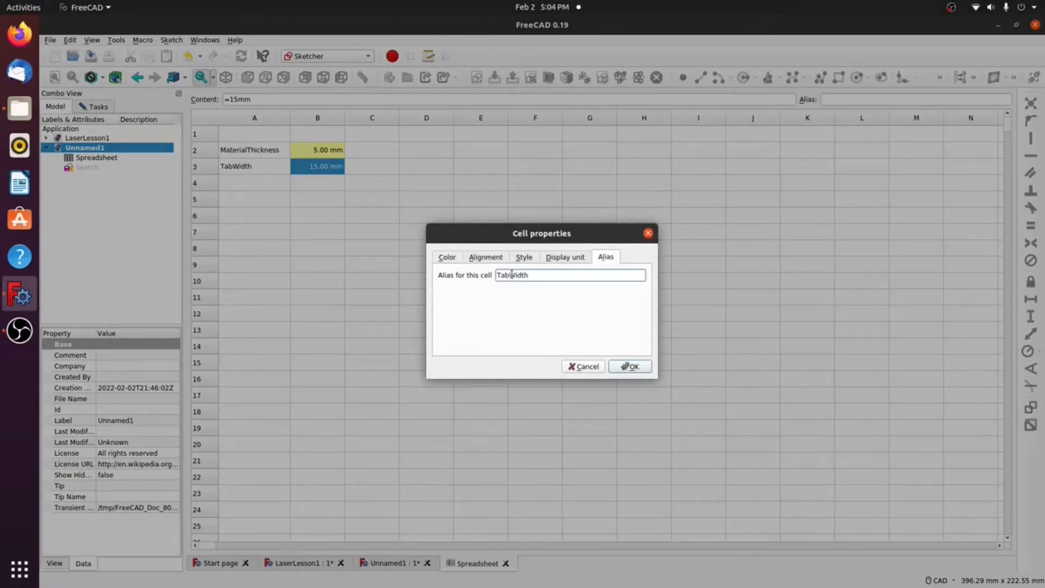
pyautogui.click(565, 257)
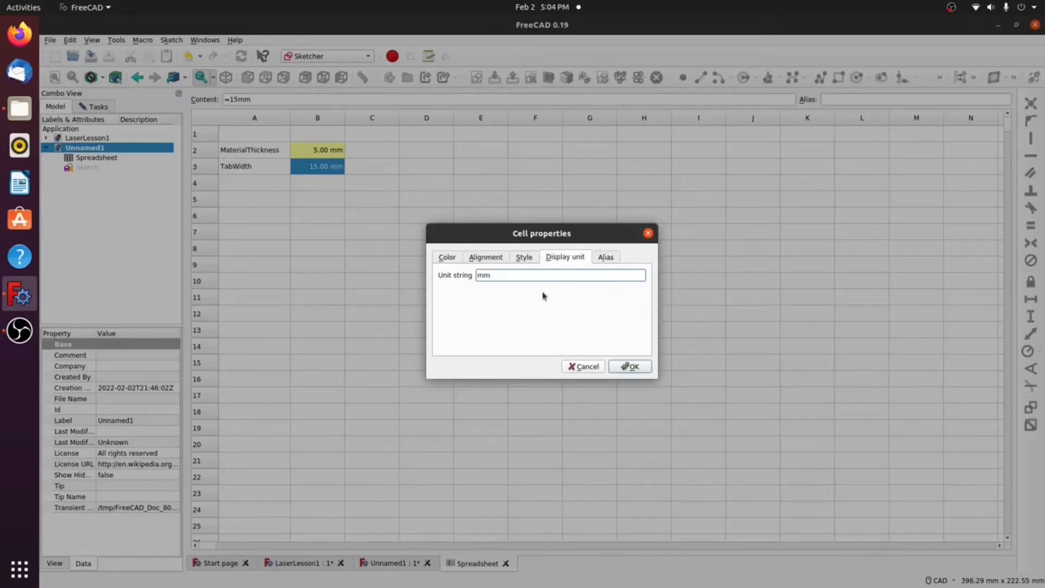
pyautogui.click(632, 366)
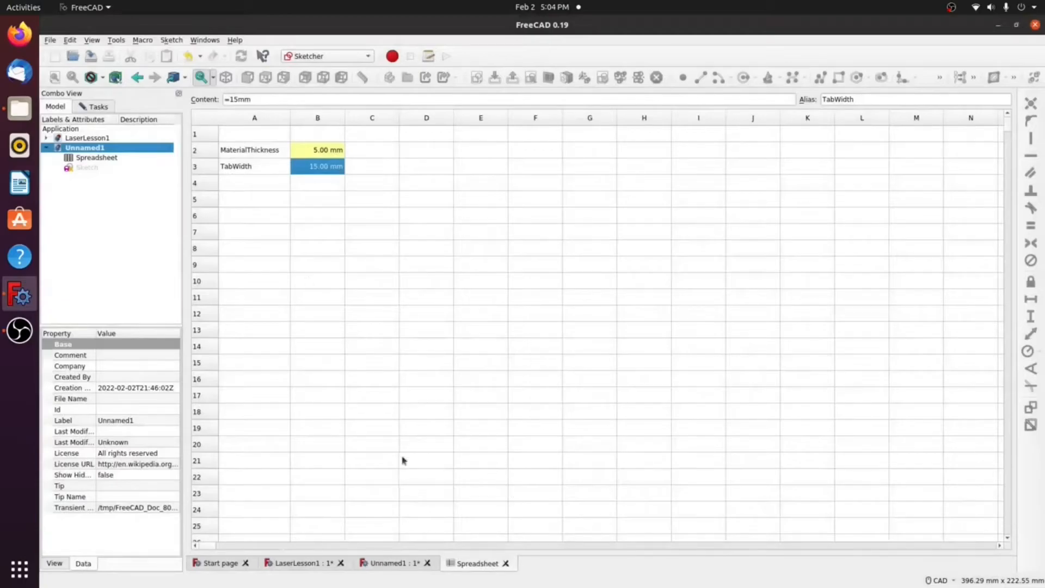
# Step: Add a vertical dimension to the sketch's upper-left flange edge, linked to the spreadsheet with the formula Spreadsheet.TabWidth
pyautogui.click(393, 565)
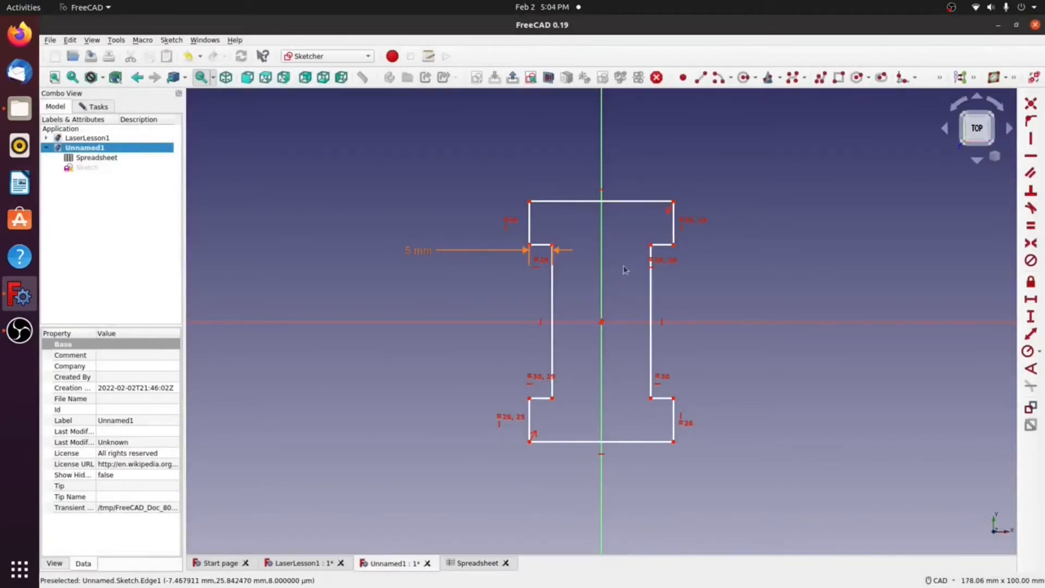
pyautogui.click(530, 226)
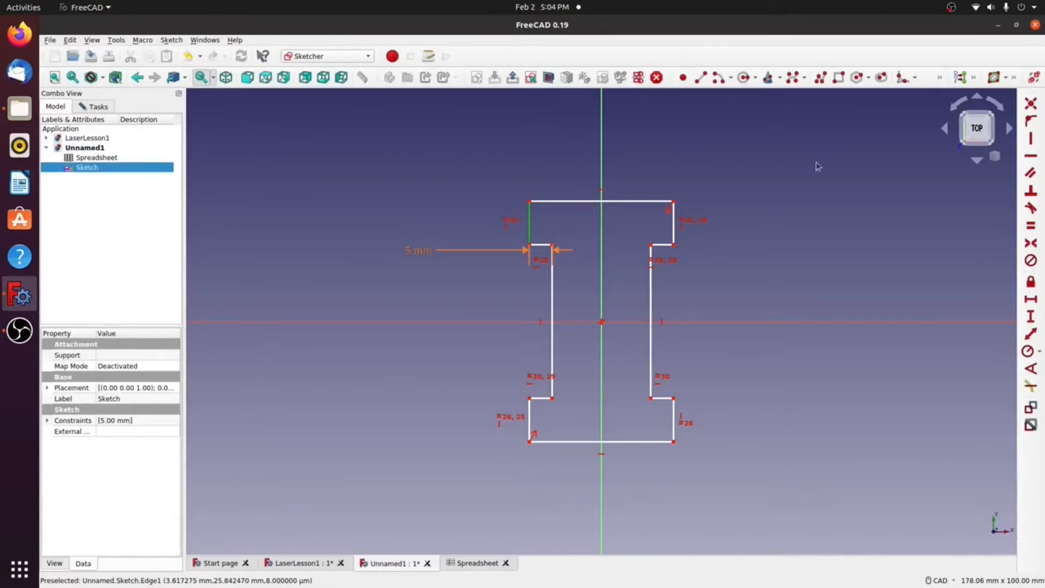
pyautogui.click(1030, 317)
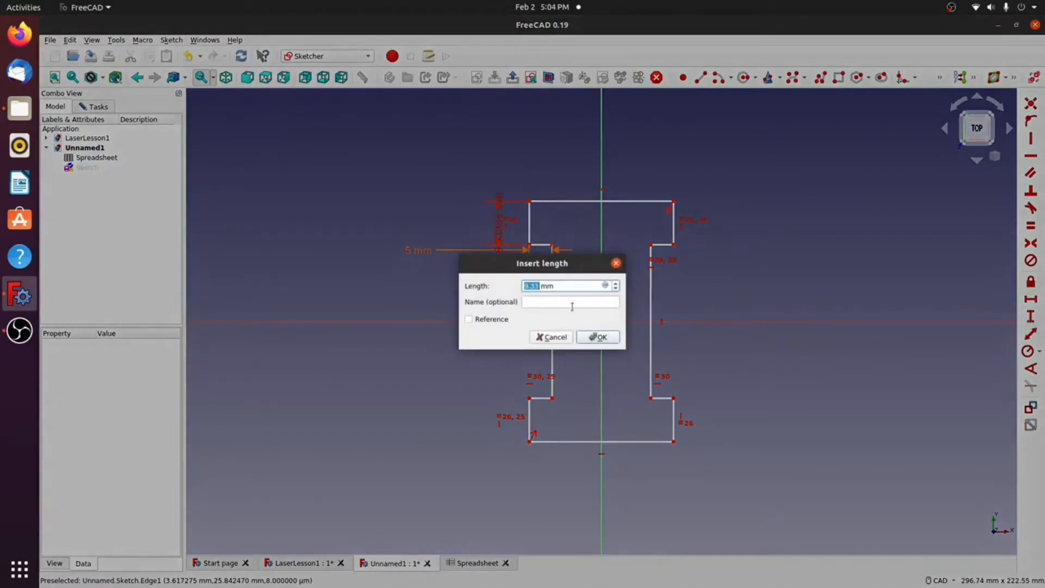
pyautogui.click(605, 285)
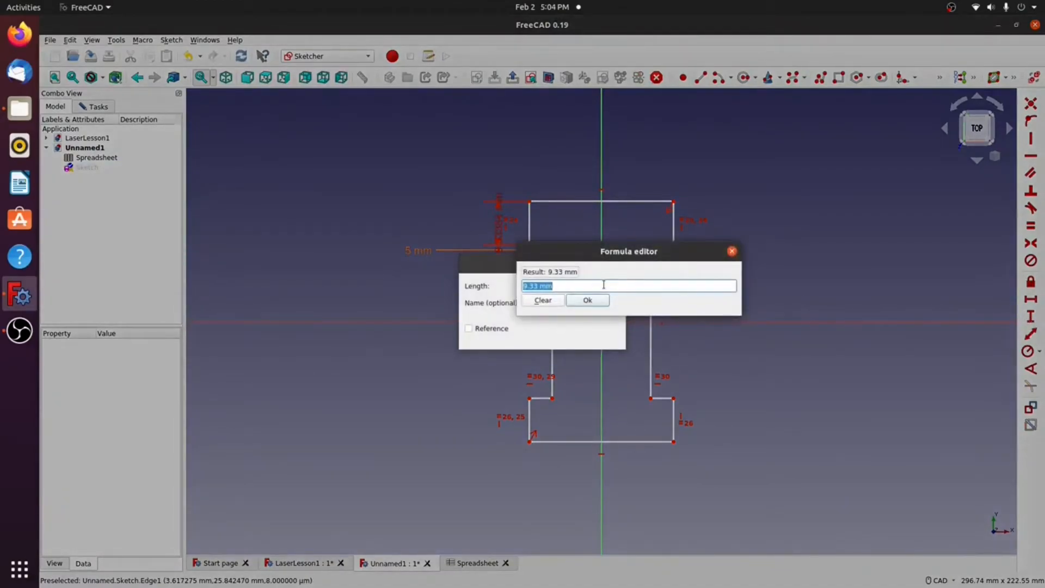
pyautogui.write('Spre')
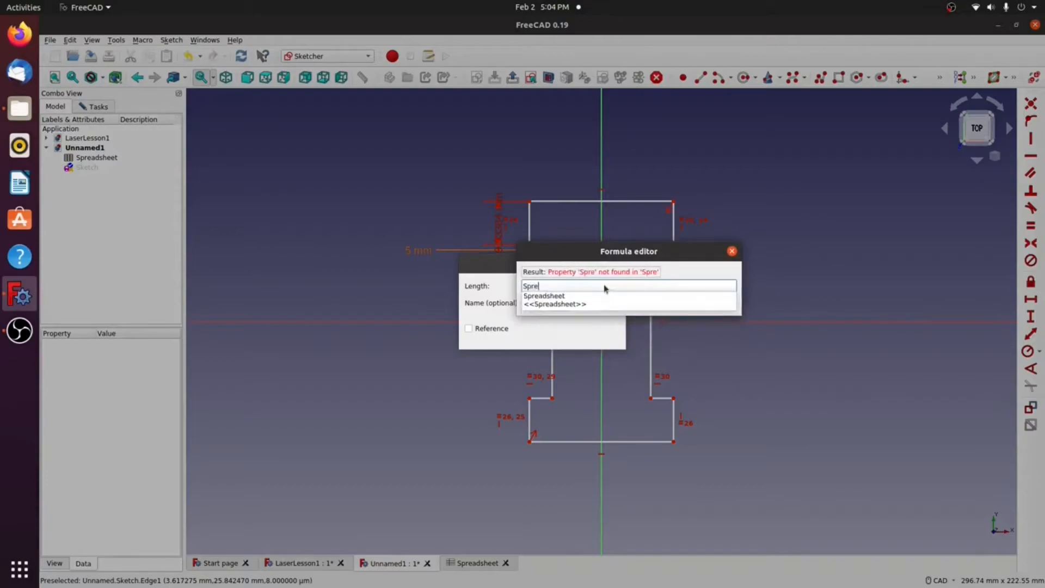
pyautogui.click(556, 296)
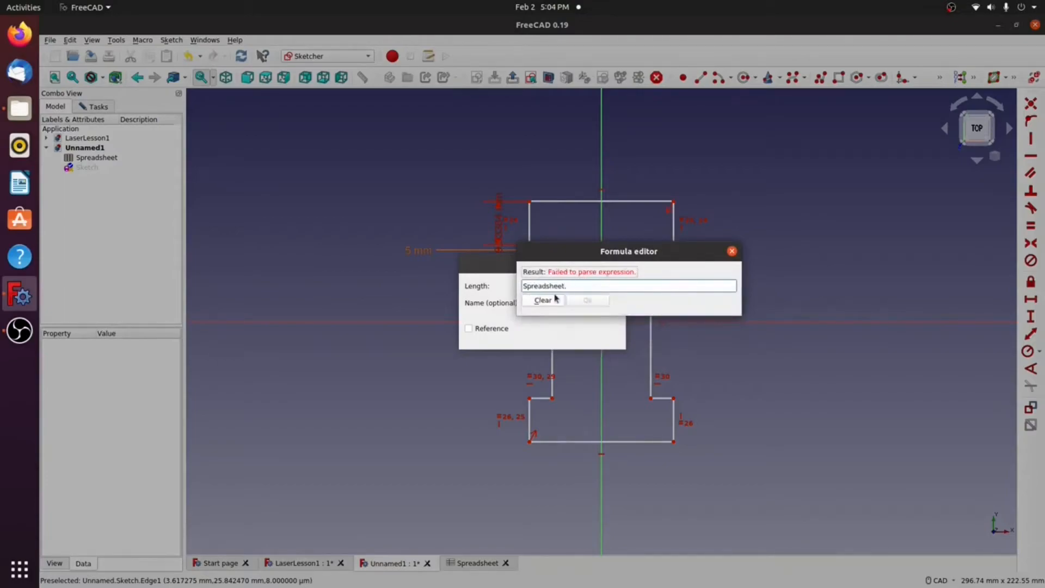
pyautogui.write('T')
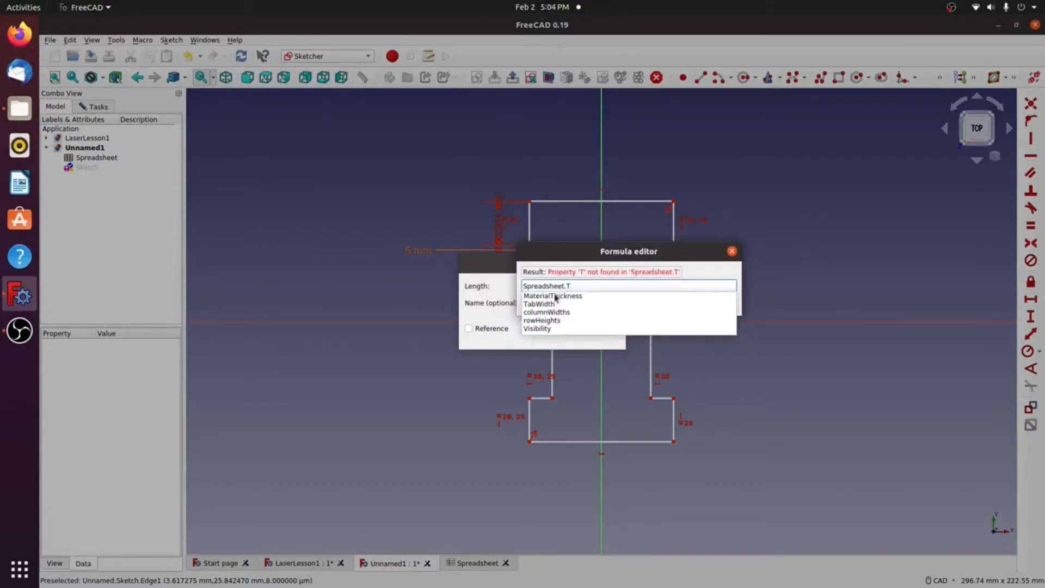
pyautogui.click(553, 304)
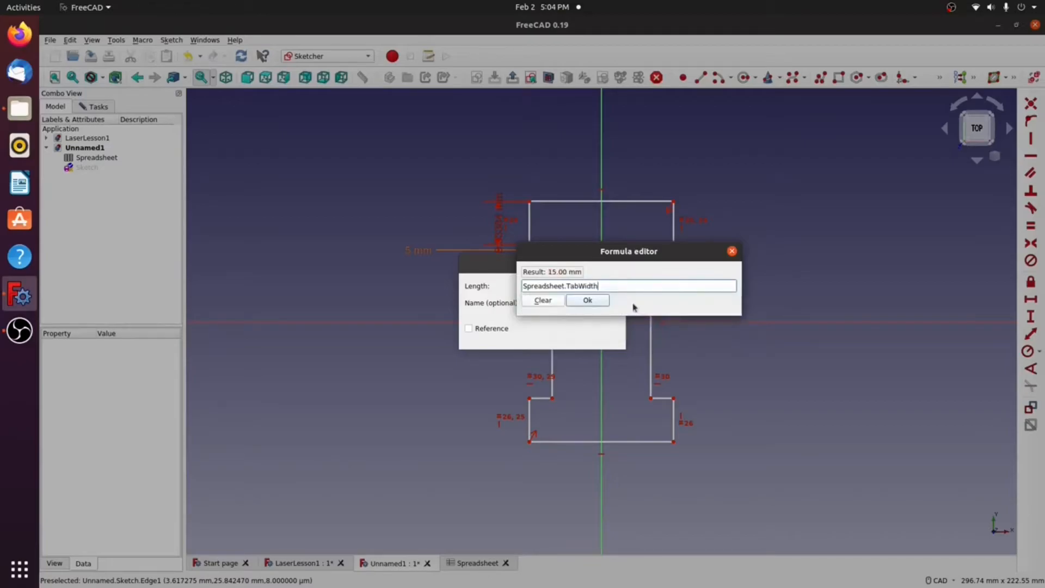
pyautogui.click(586, 301)
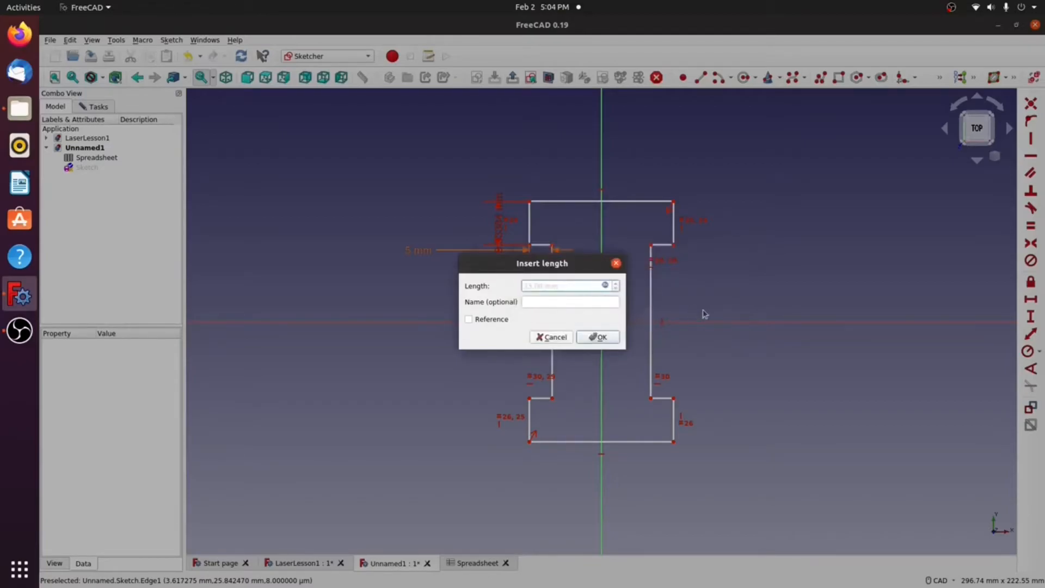
pyautogui.click(601, 337)
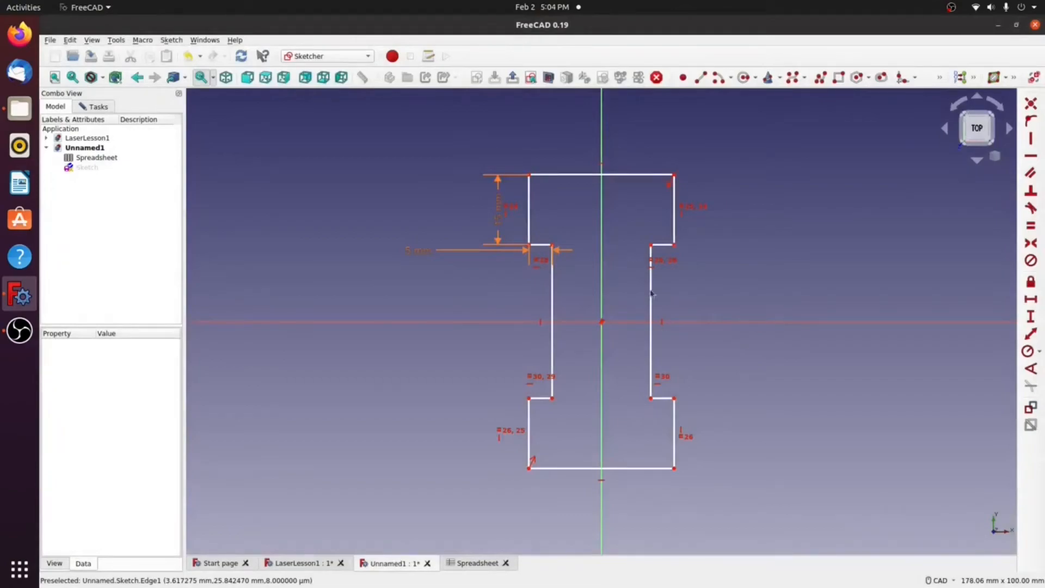
# Step: Select the vertical and short flange edges at all four corners, and the top edge, to check which lengths are already controlled
pyautogui.click(530, 221)
pyautogui.click(542, 246)
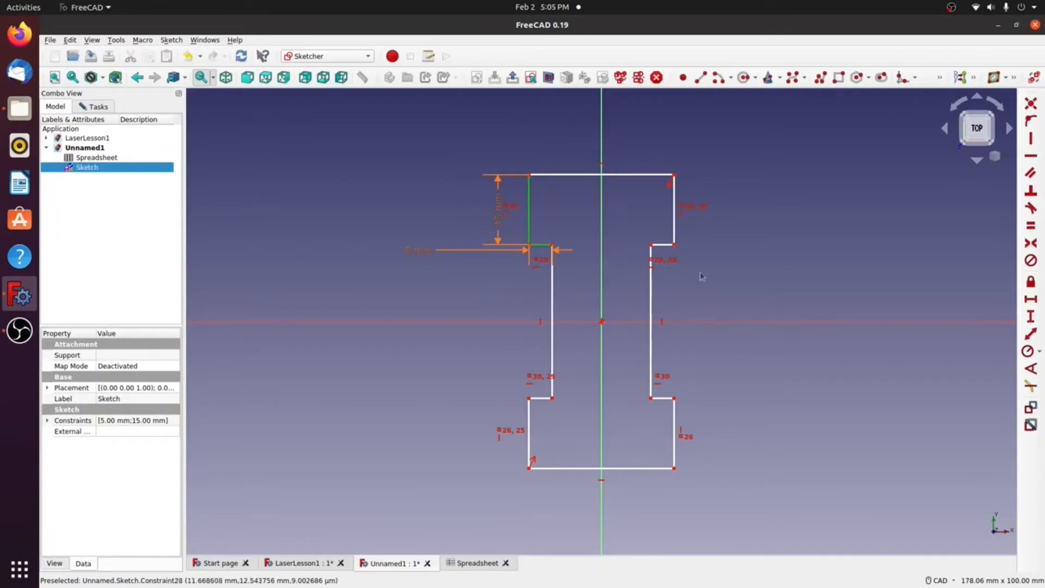
pyautogui.click(664, 245)
pyautogui.click(675, 227)
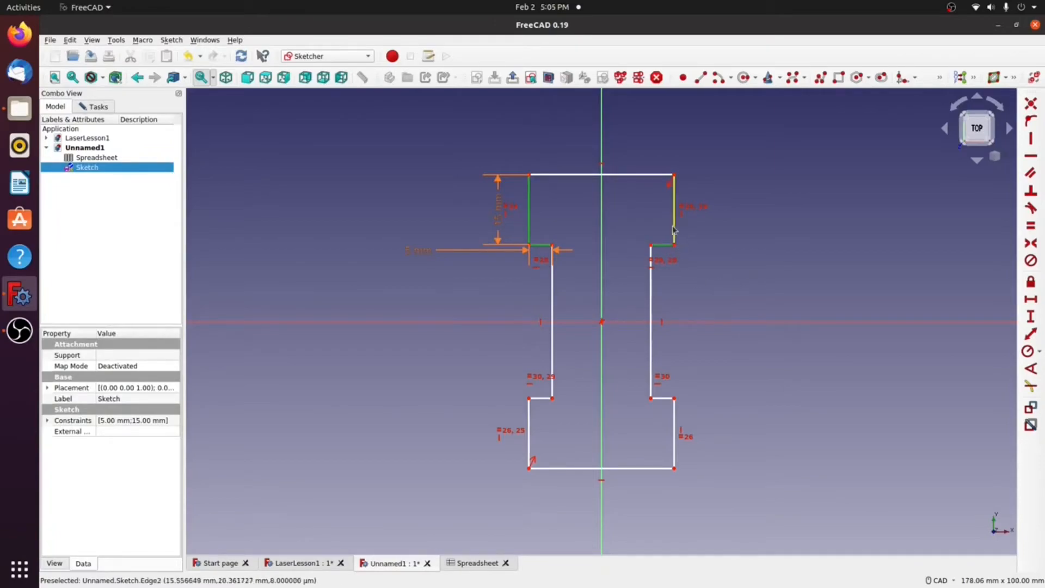
pyautogui.click(663, 399)
pyautogui.click(675, 430)
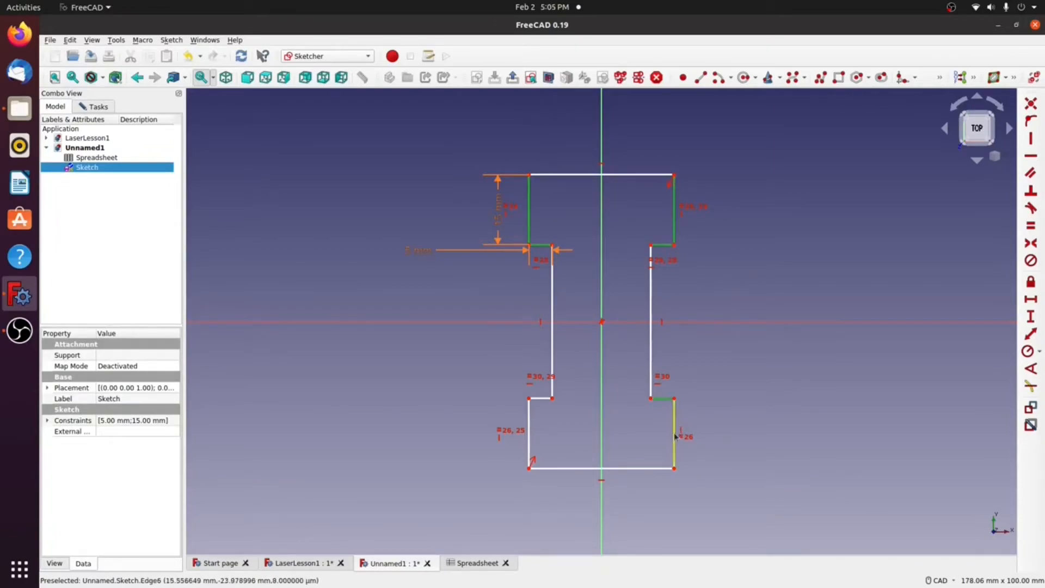
pyautogui.click(541, 399)
pyautogui.click(529, 428)
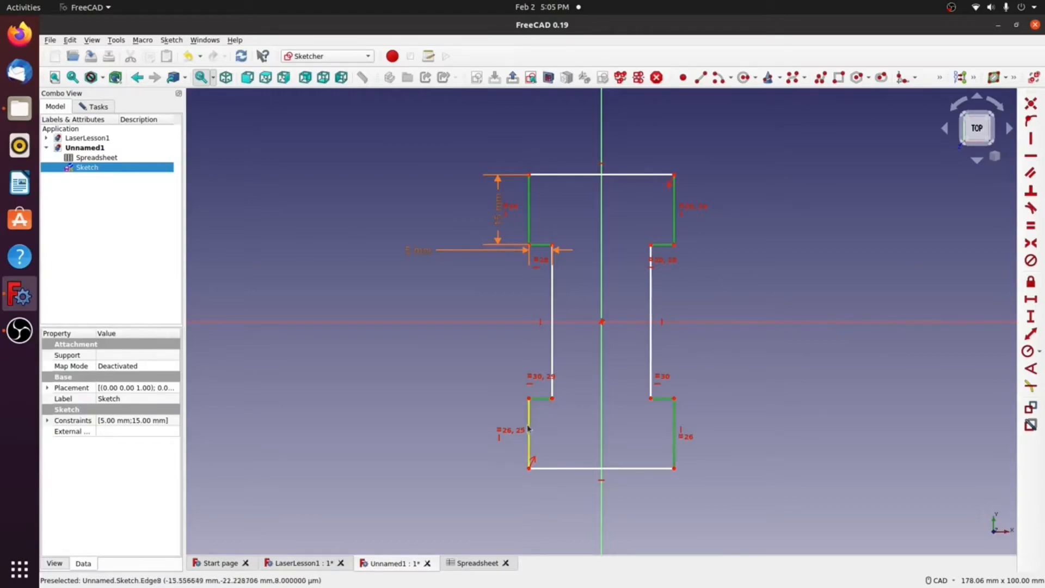
pyautogui.click(803, 245)
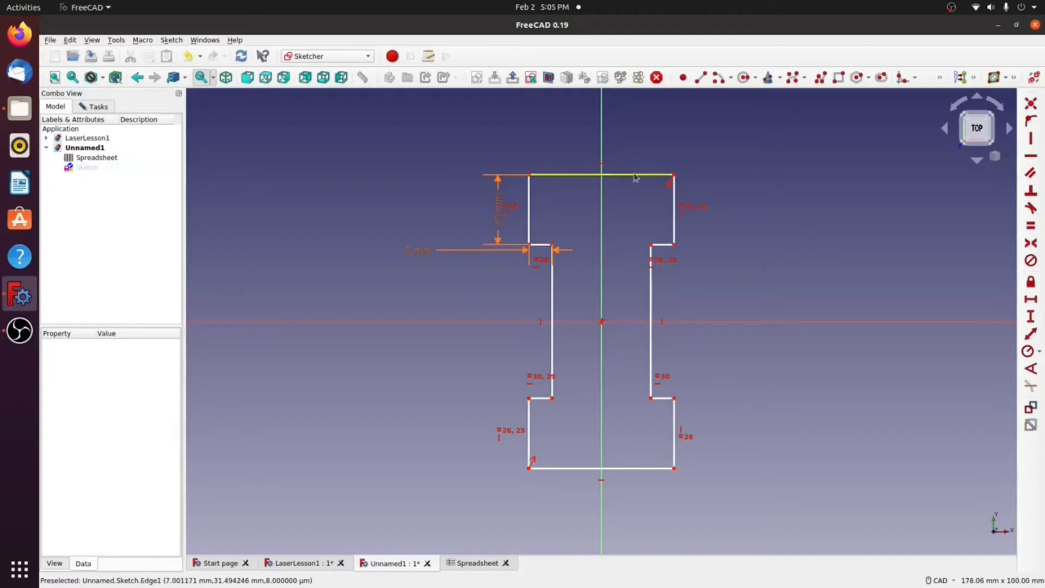
pyautogui.click(667, 175)
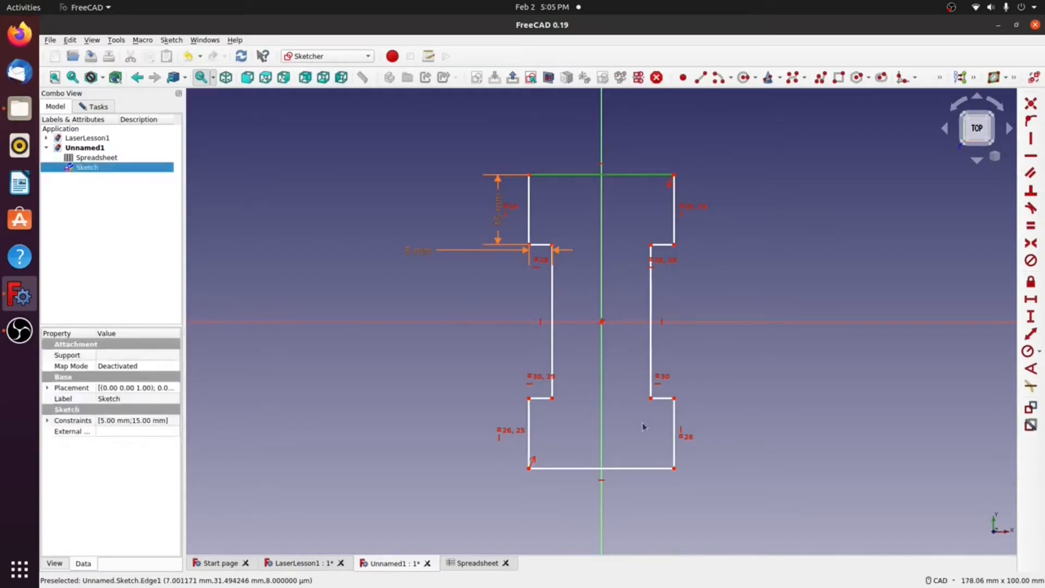
pyautogui.click(796, 258)
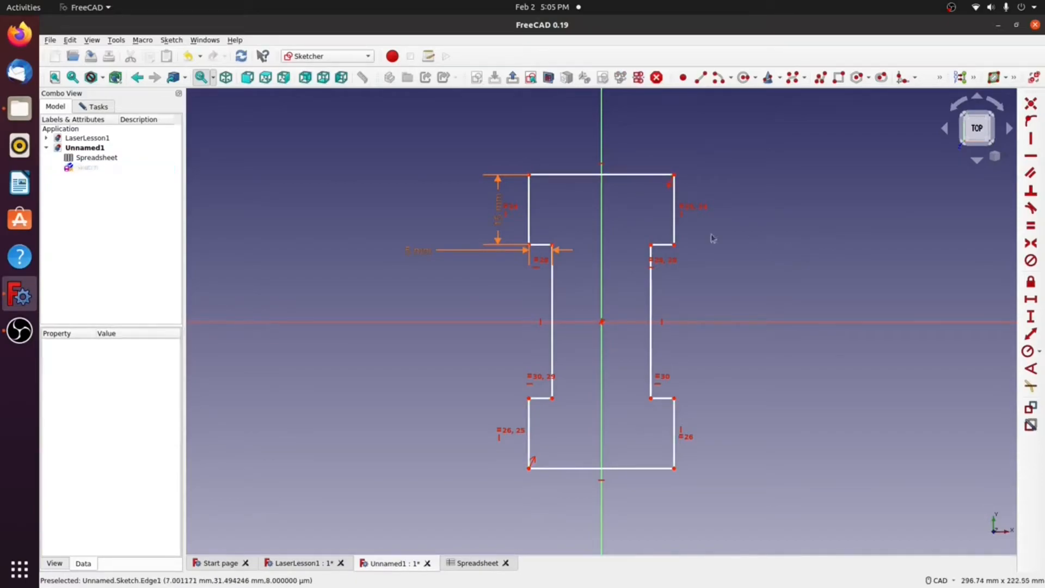
# Step: Constrain the vertical distance between the sketch's upper-right and lower-right corners to 70 mm, and place the dimension outside the profile's right side
pyautogui.click(621, 468)
pyautogui.click(626, 176)
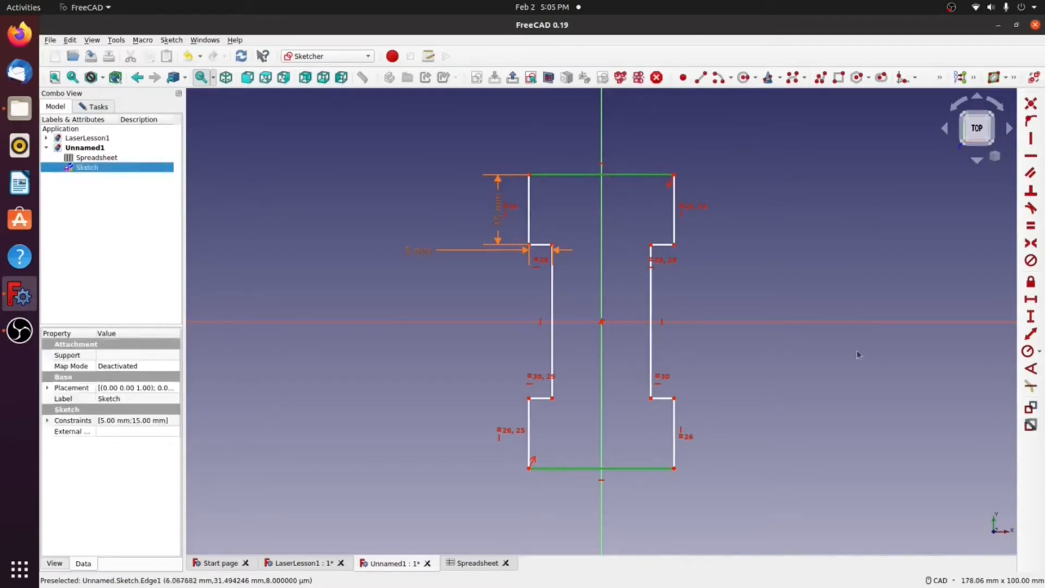
pyautogui.click(820, 285)
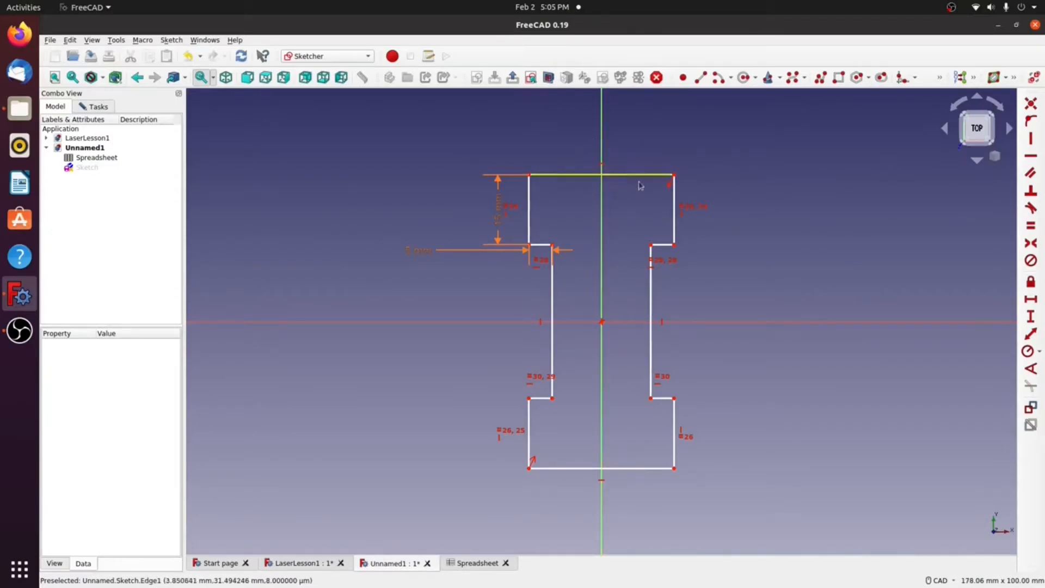
pyautogui.click(675, 175)
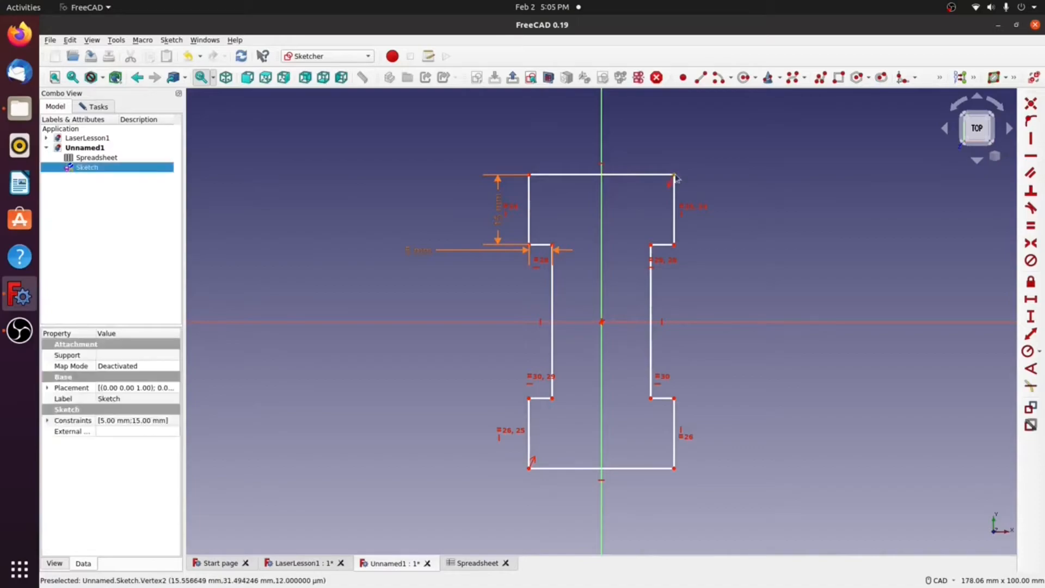
pyautogui.click(674, 468)
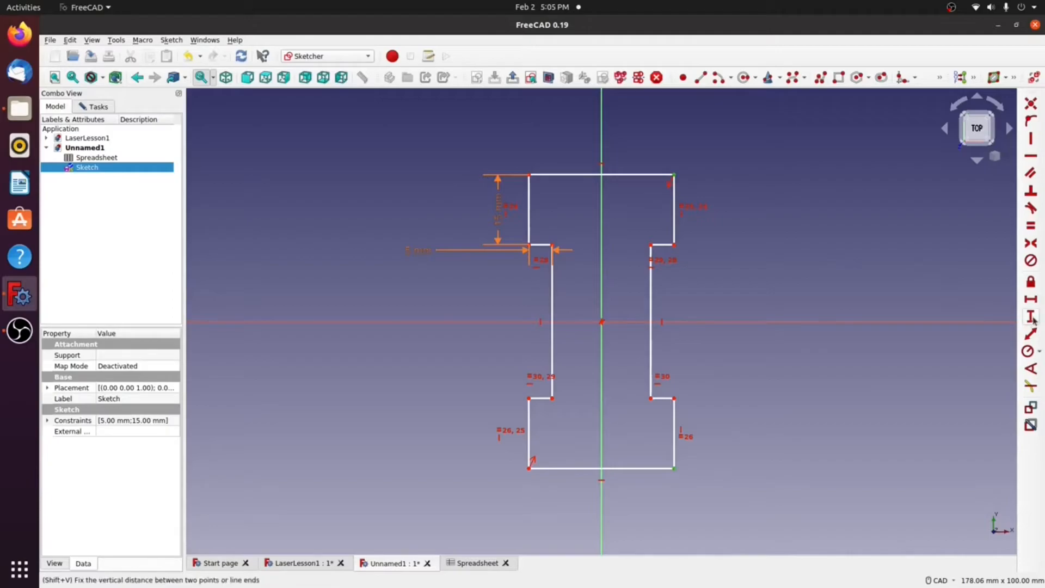
pyautogui.click(1032, 318)
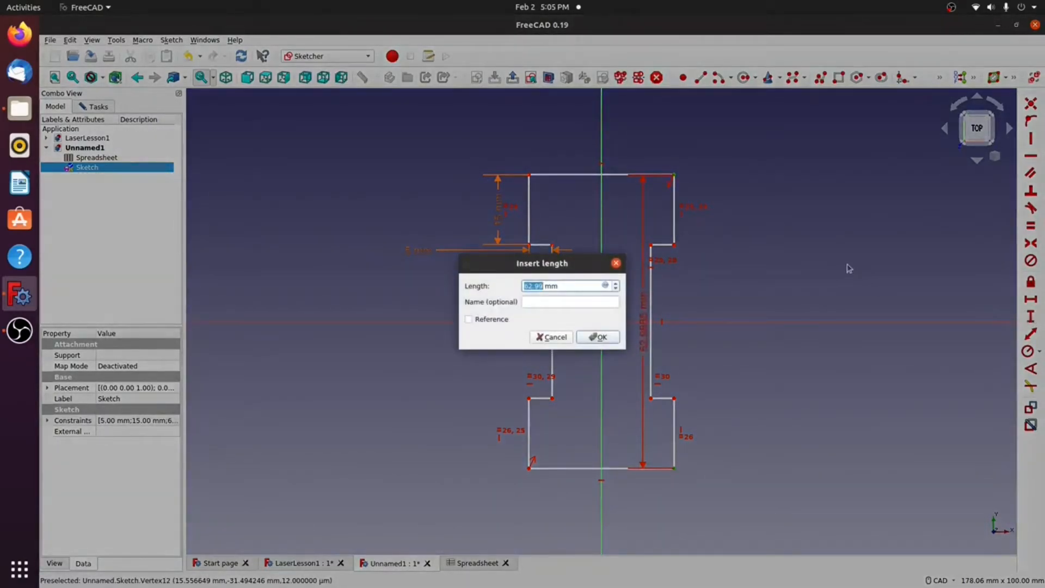
pyautogui.write('70')
pyautogui.click(597, 336)
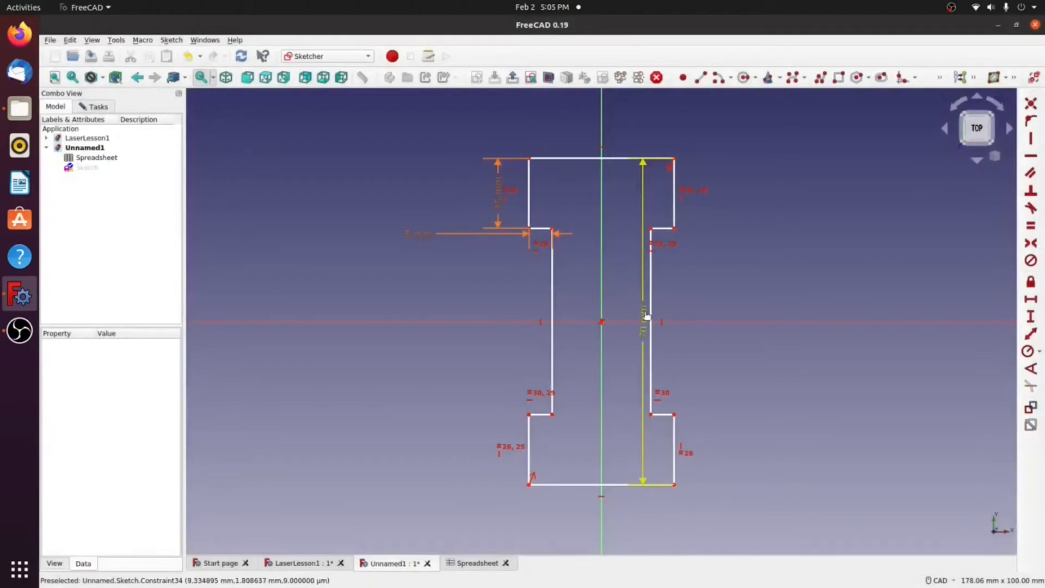
pyautogui.moveTo(646, 319); pyautogui.dragTo(795, 319)
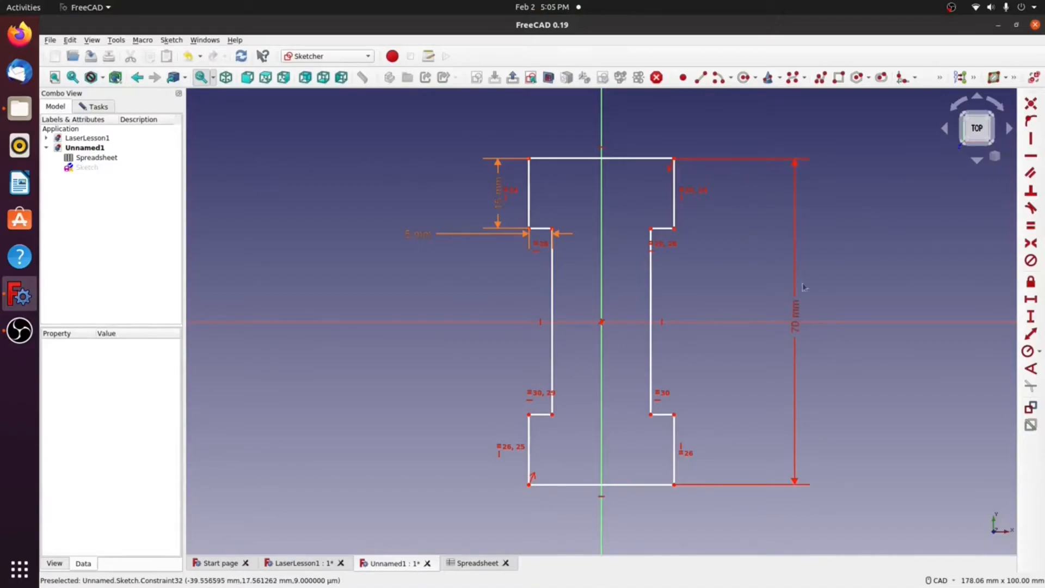
# Step: Try to add a vertical dimension to the top edge with the formula 70mm + Spreadsheet.MaterialThickness*2
pyautogui.click(625, 159)
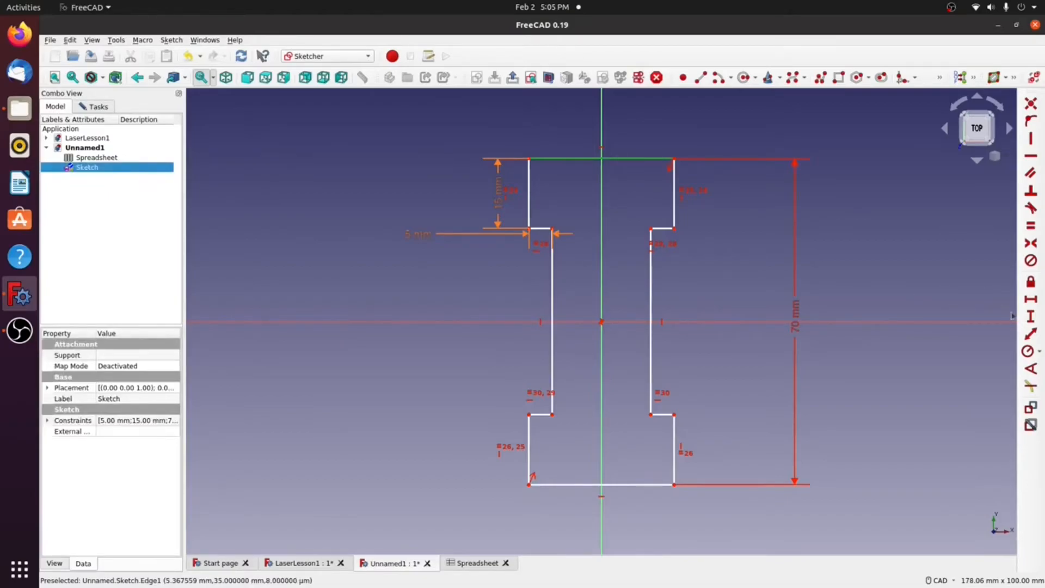
pyautogui.click(1031, 317)
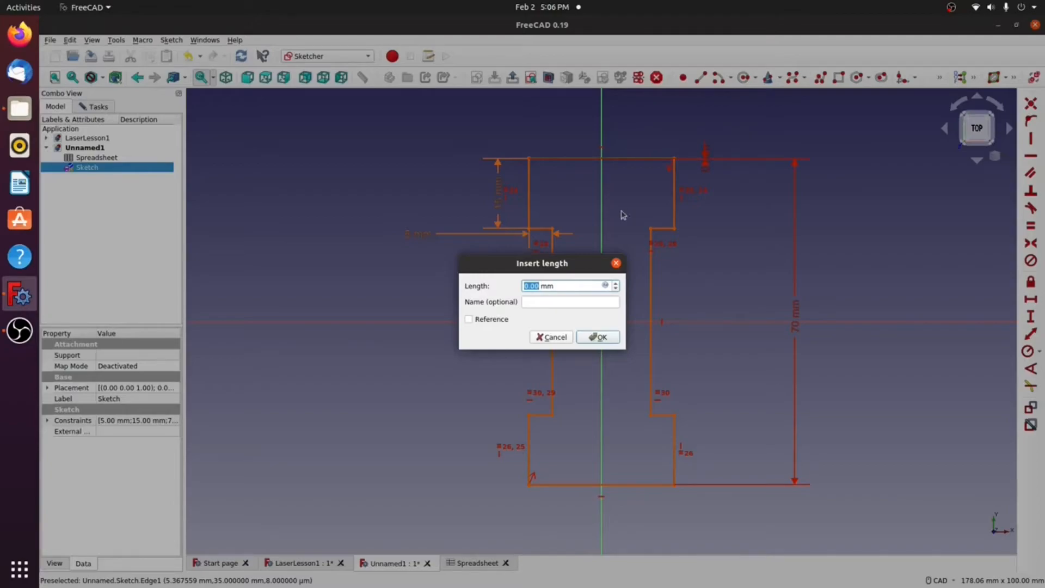
pyautogui.click(605, 287)
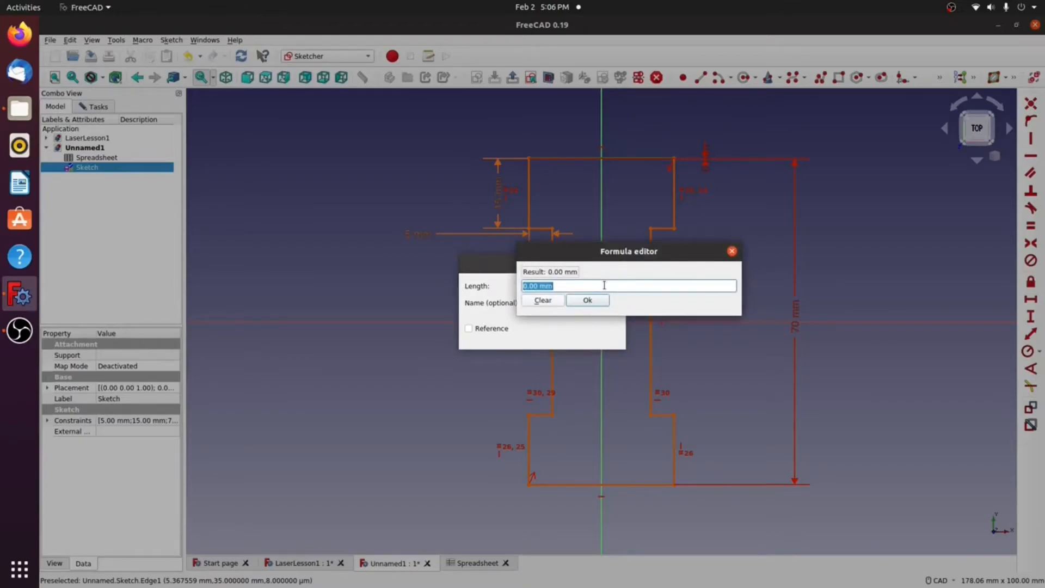
pyautogui.write('70mm')
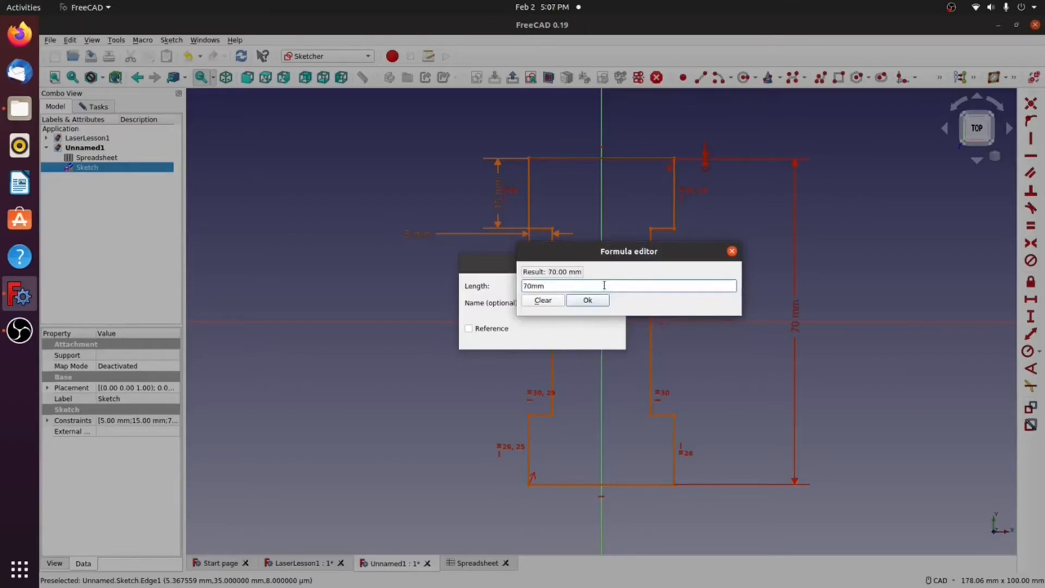
pyautogui.write(' +')
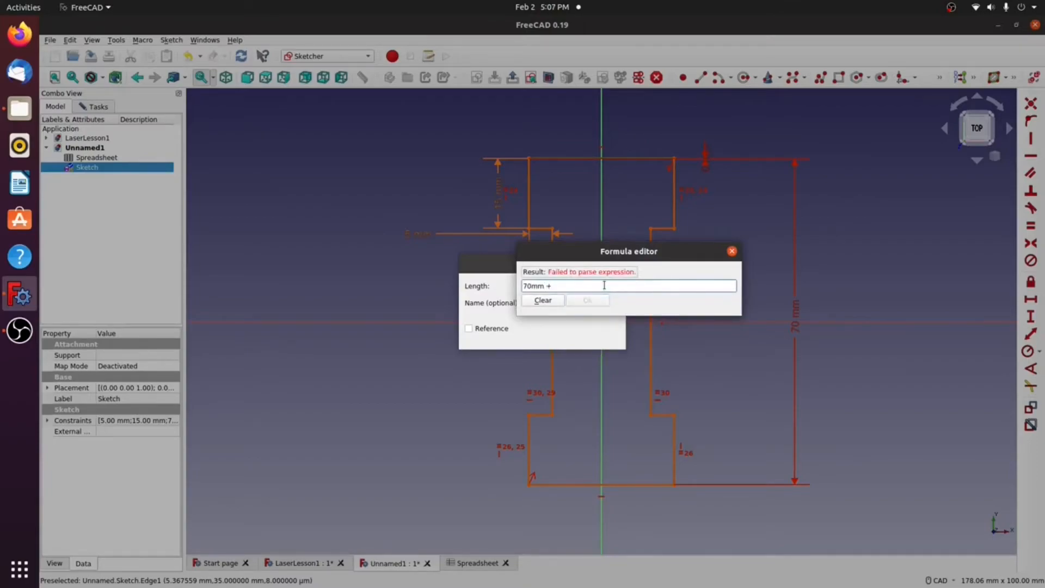
pyautogui.write(' Spreadsheet.')
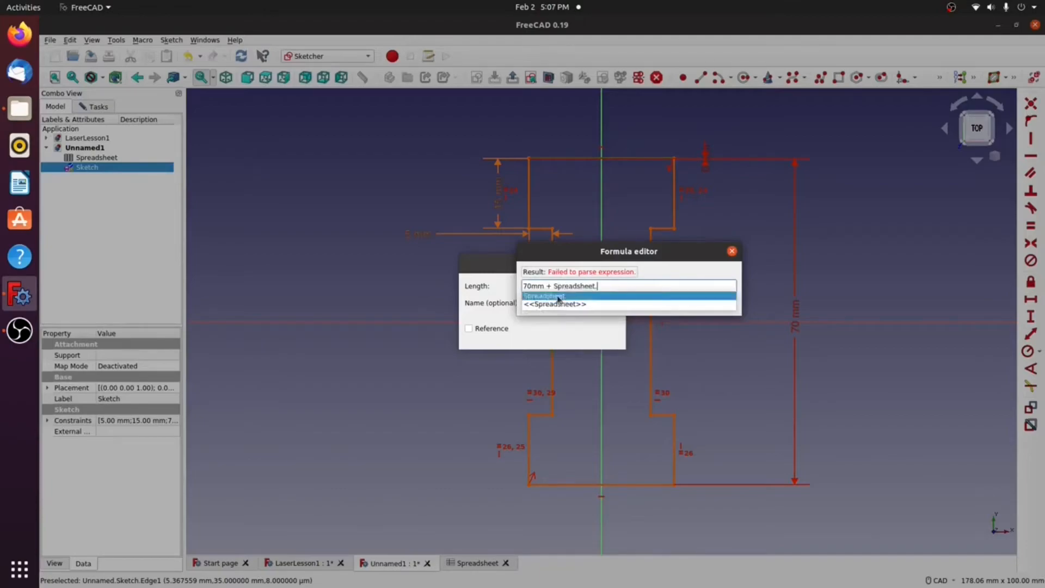
pyautogui.click(560, 298)
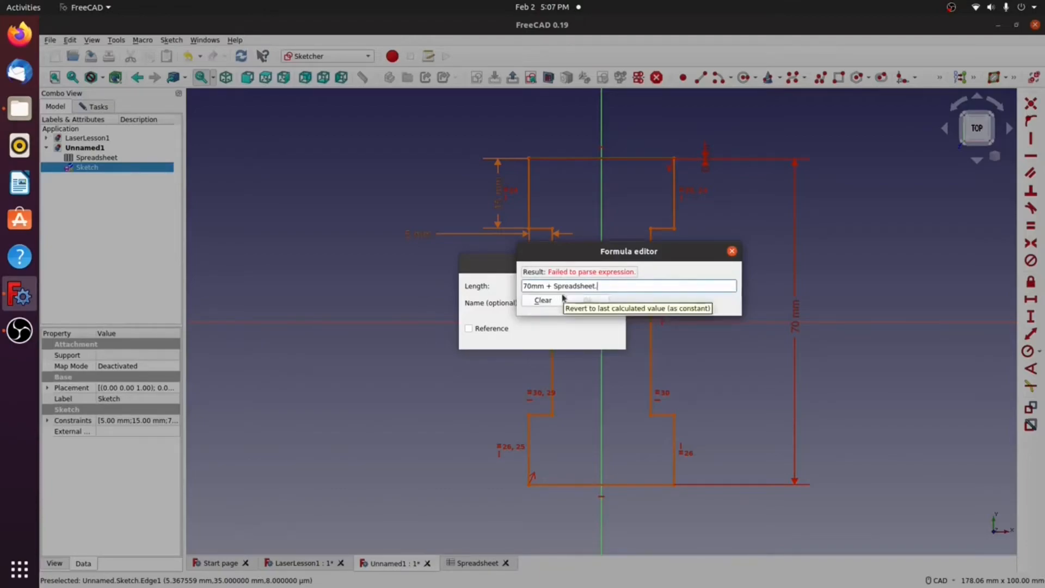
pyautogui.write('Ma')
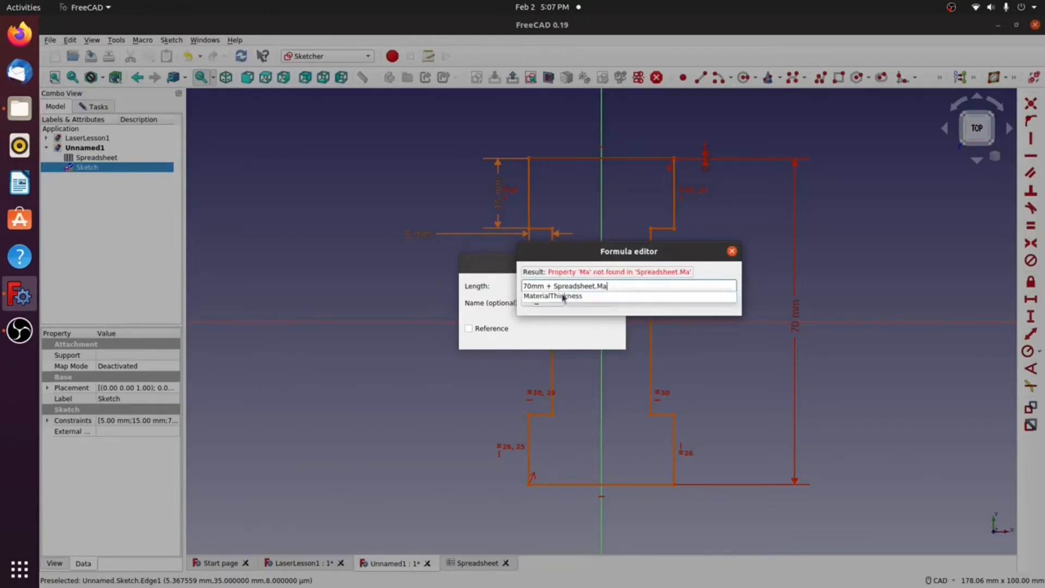
pyautogui.write('ter')
pyautogui.click(564, 296)
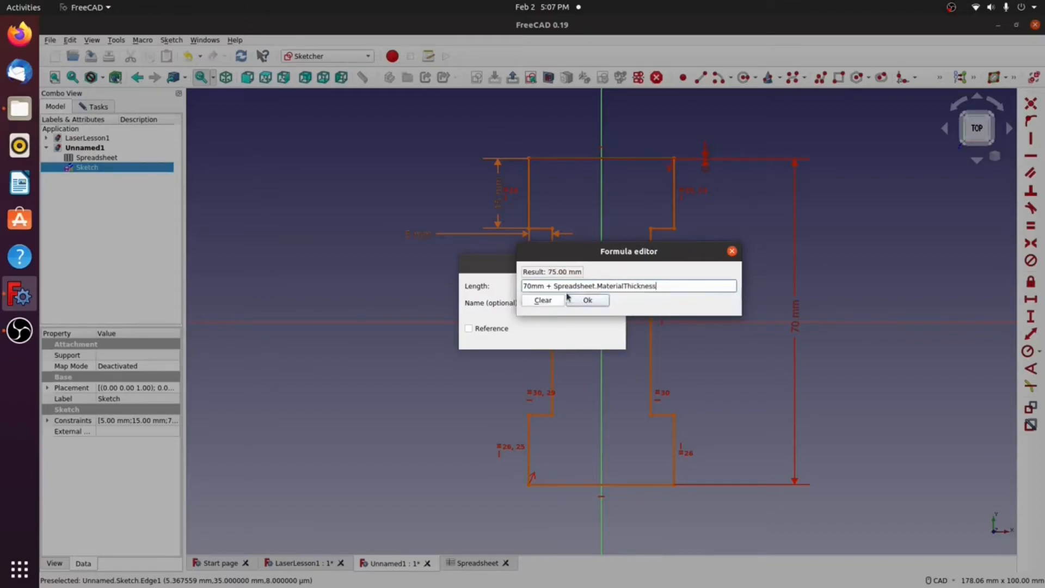
pyautogui.write('*')
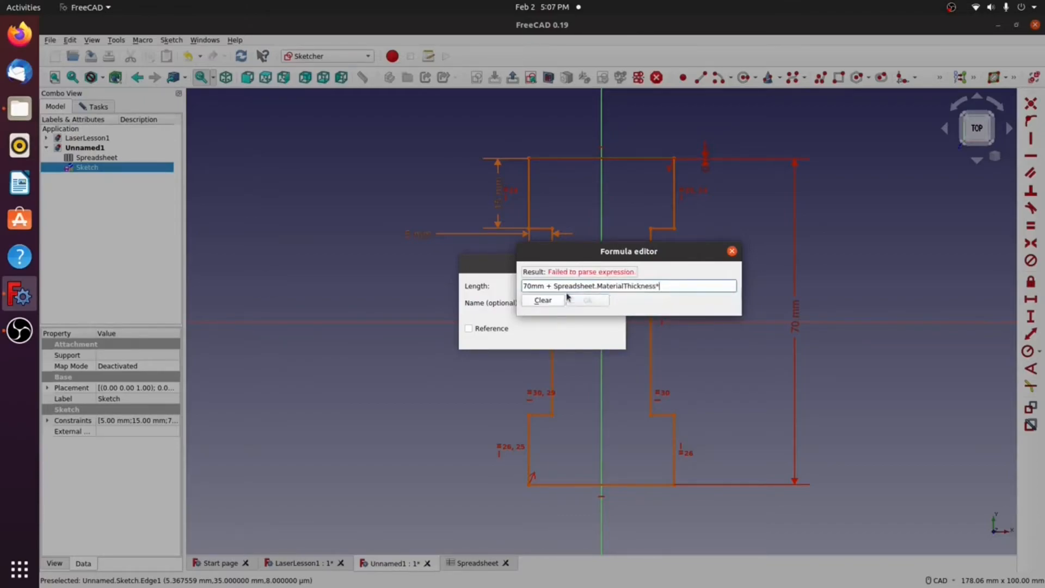
pyautogui.write('2')
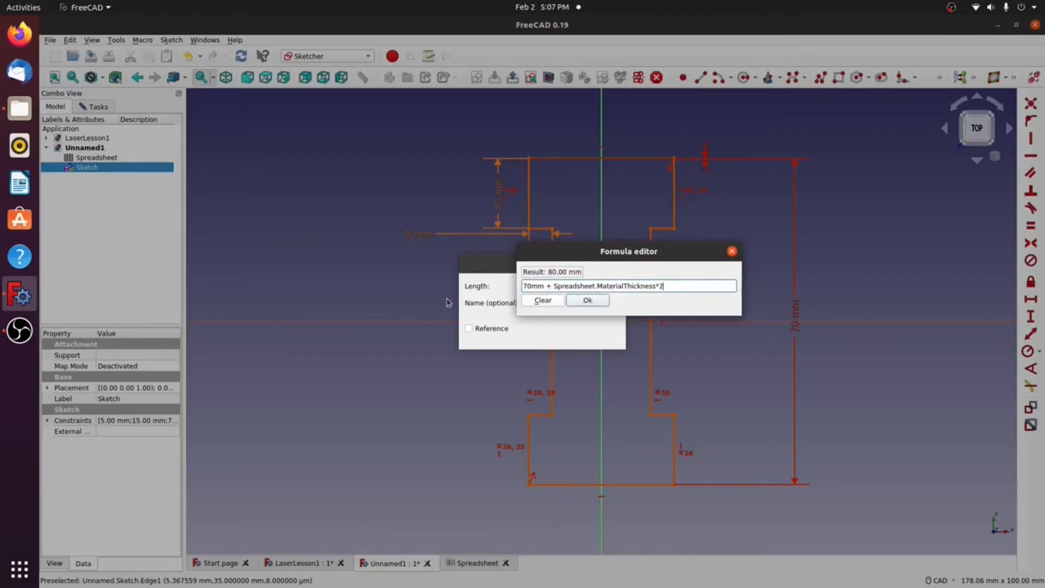
pyautogui.click(598, 303)
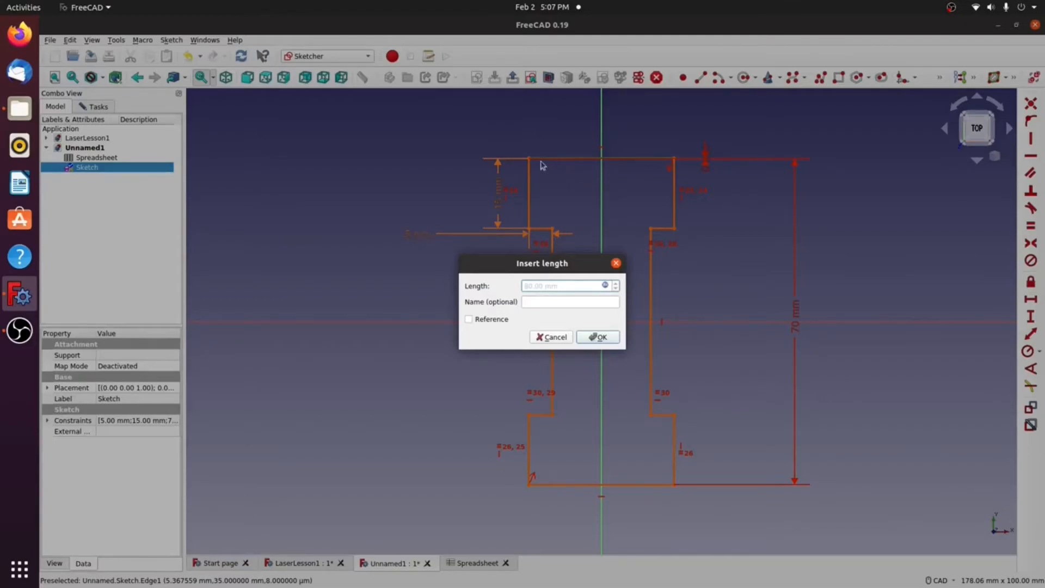
pyautogui.click(599, 337)
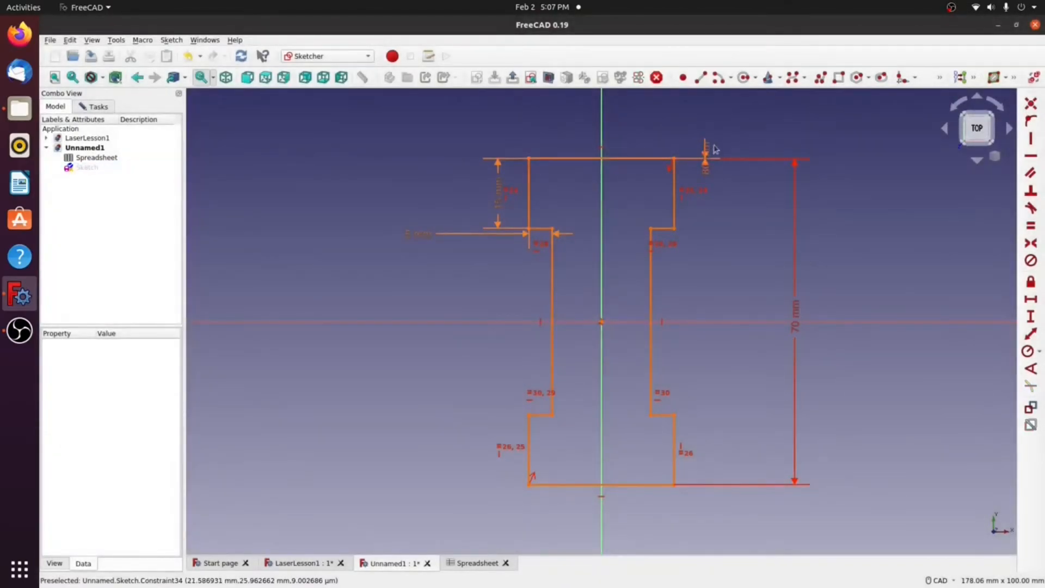
# Step: Move the top edge's vertical dimension clear of the profile and delete it
pyautogui.moveTo(704, 156); pyautogui.dragTo(455, 132)
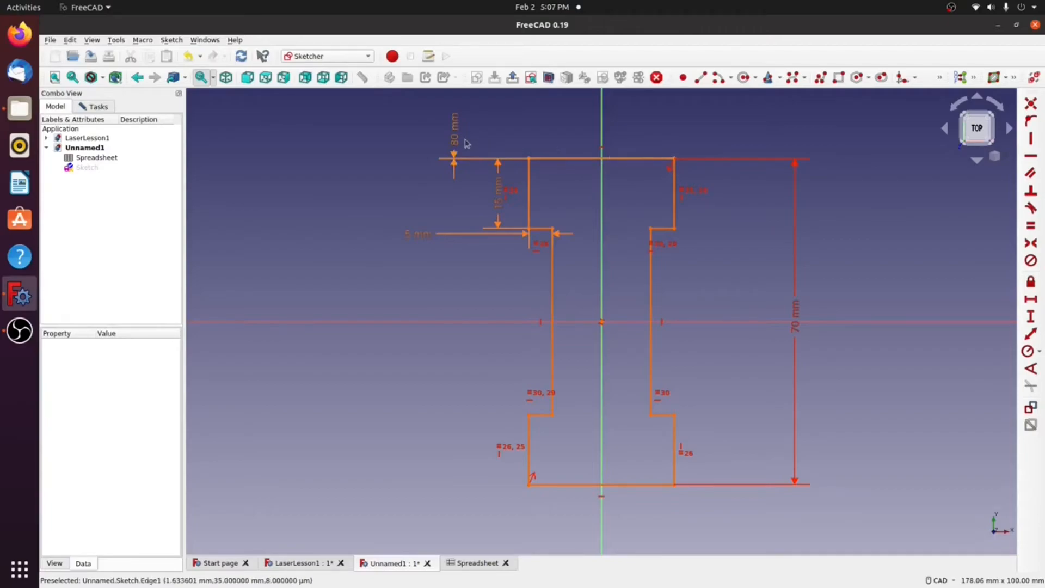
pyautogui.click(455, 157)
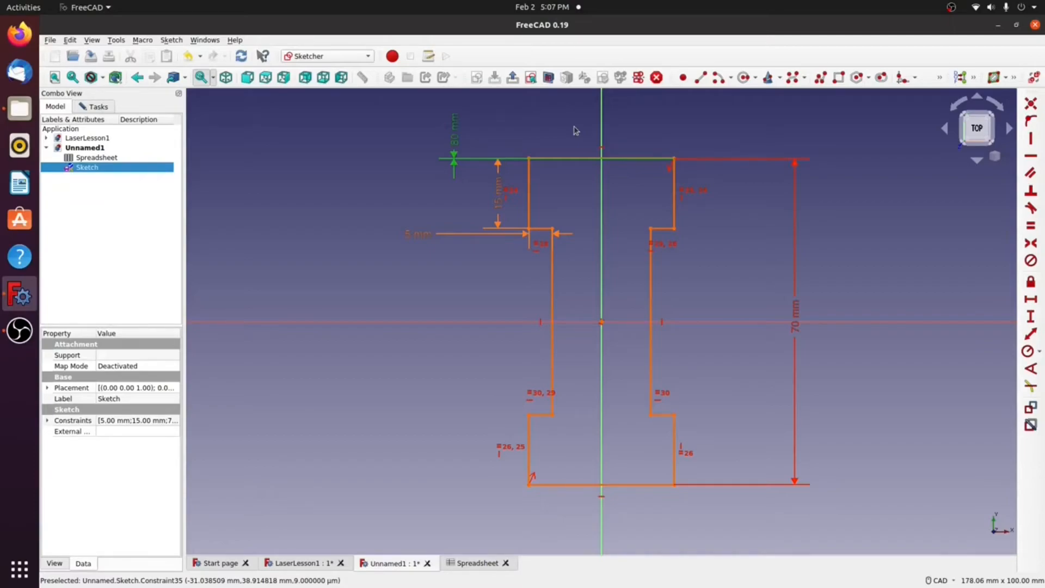
pyautogui.press('Delete')
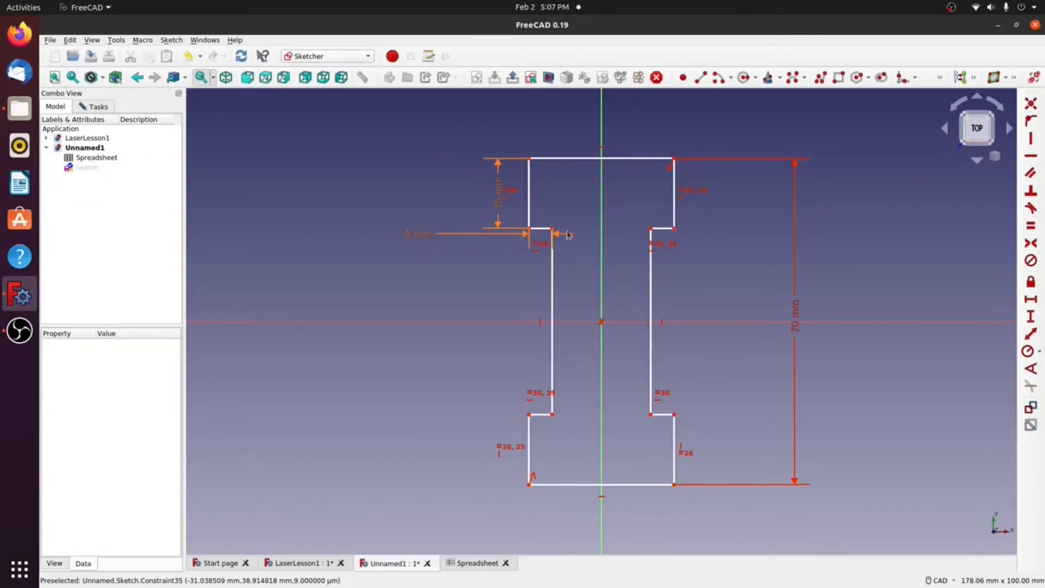
# Step: Widen the profile by pulling its upper-left vertical edge outward, and dimension the top edge horizontally with the formula 70mm + Spreadsheet.MaterialThickness * 2
pyautogui.moveTo(530, 207); pyautogui.dragTo(447, 204)
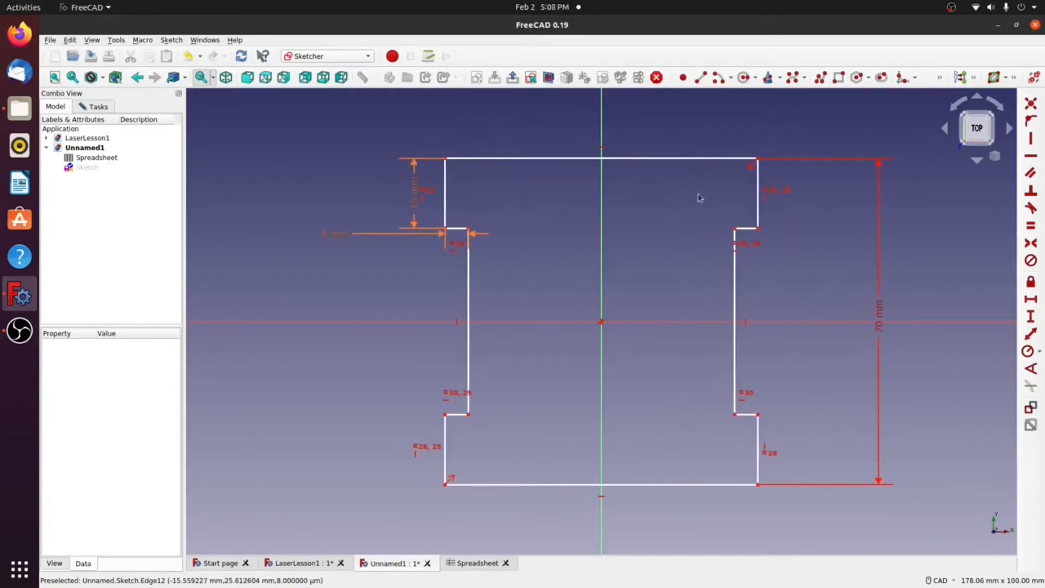
pyautogui.click(663, 163)
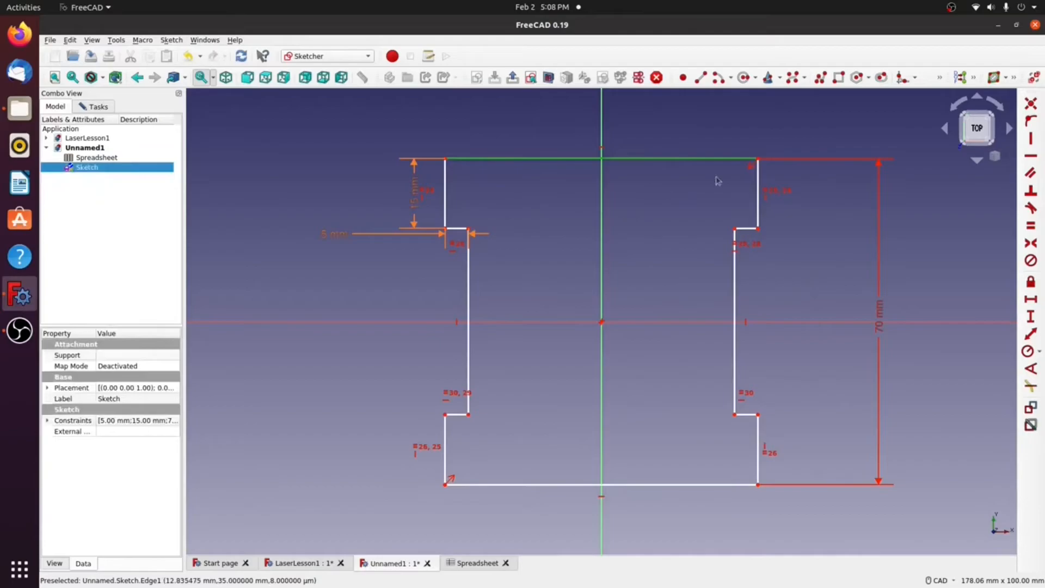
pyautogui.click(1031, 300)
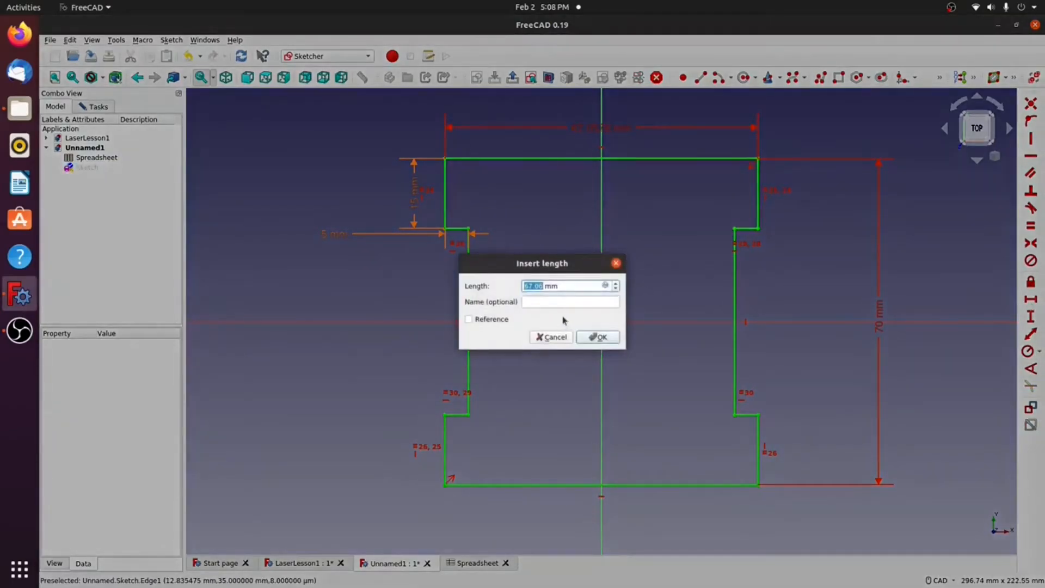
pyautogui.click(605, 285)
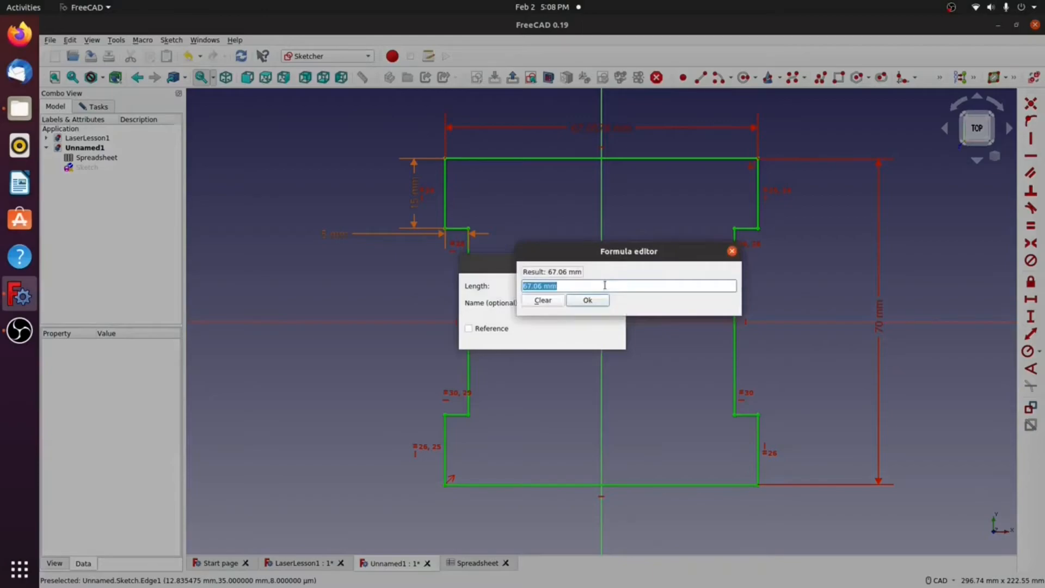
pyautogui.write('70mm +')
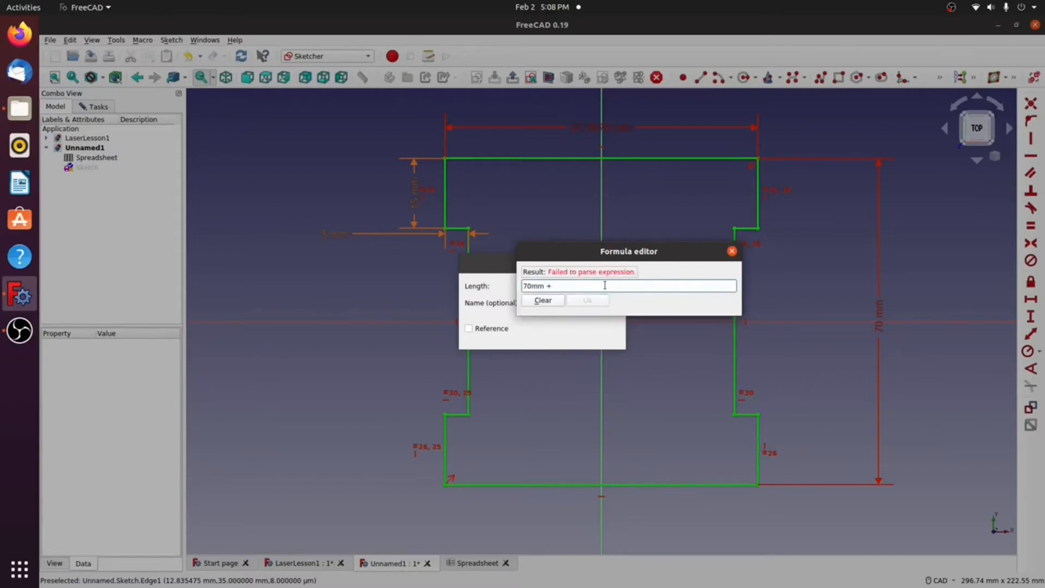
pyautogui.write(' S')
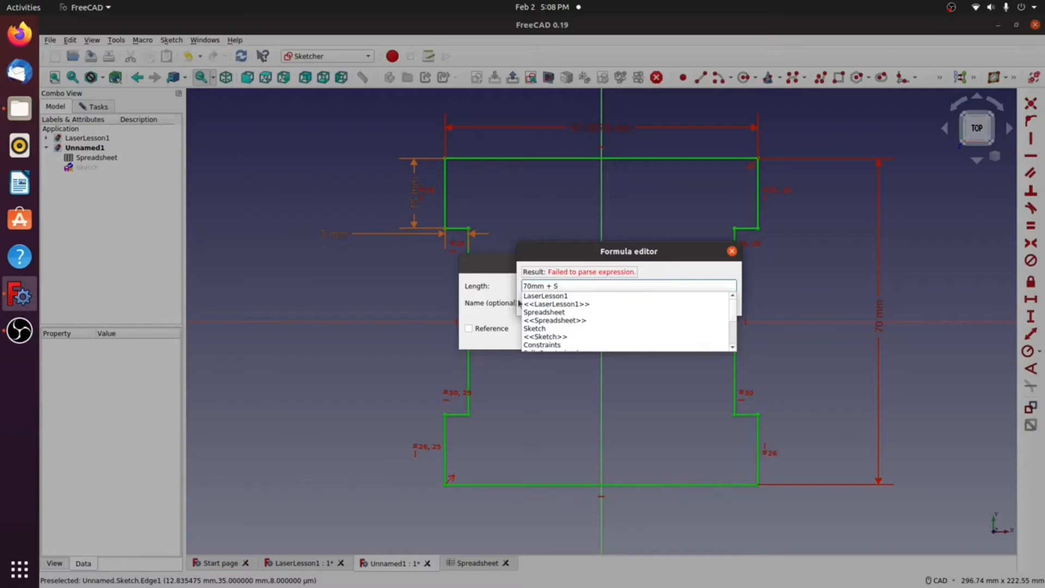
pyautogui.click(555, 313)
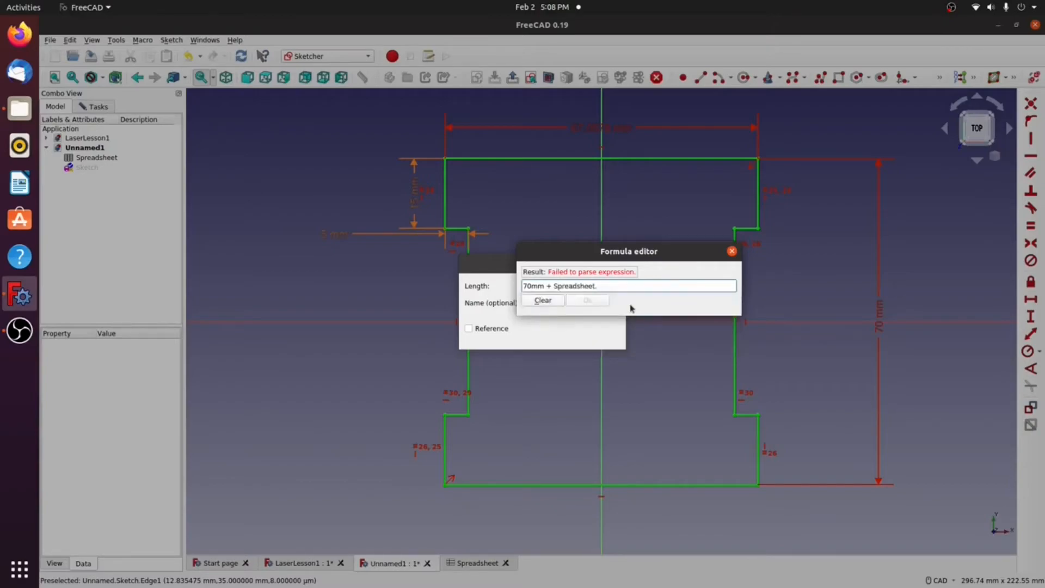
pyautogui.write('T')
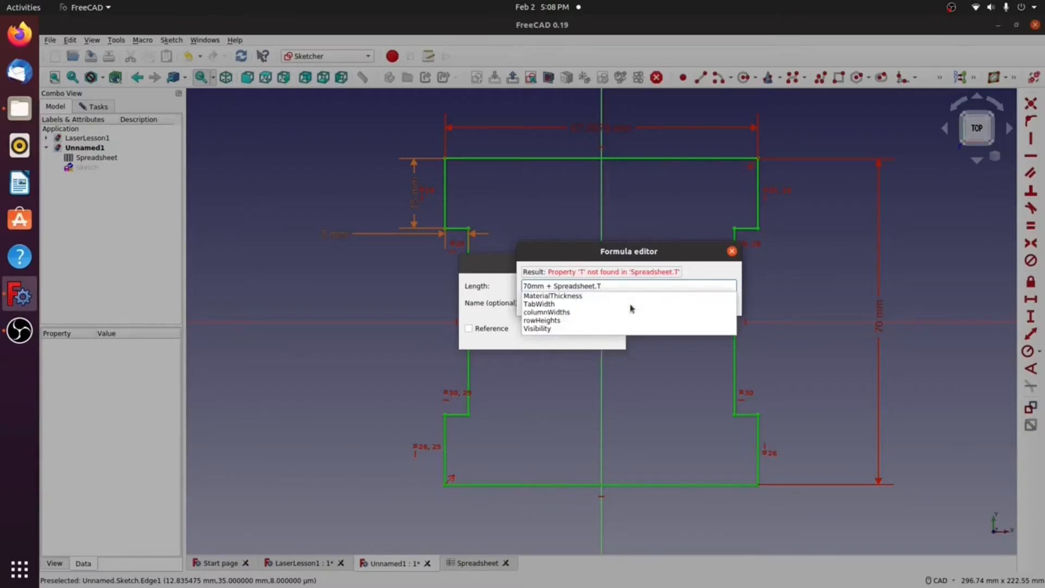
pyautogui.press('BackSpace')
pyautogui.write('Ma')
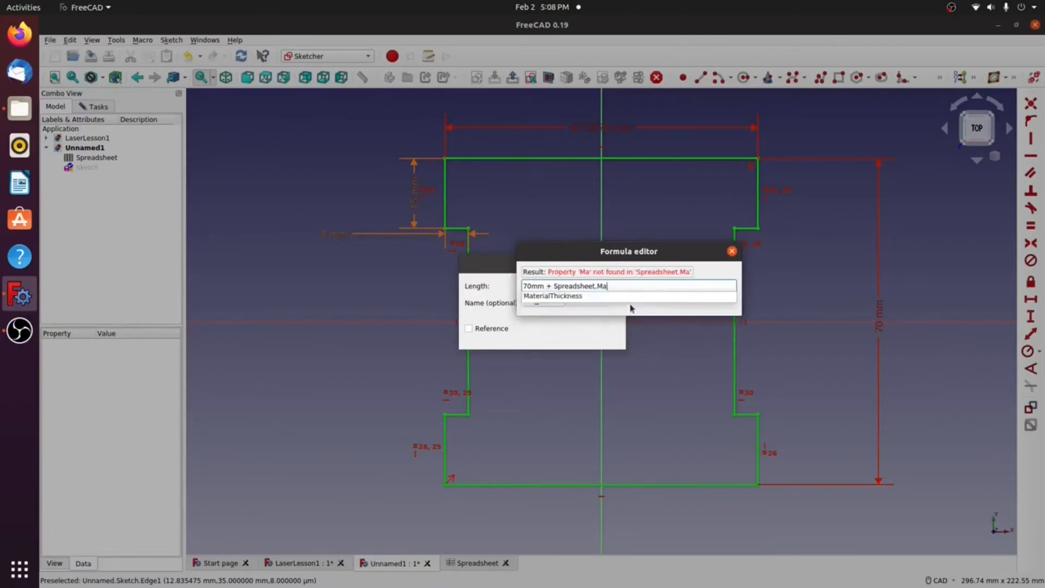
pyautogui.click(575, 297)
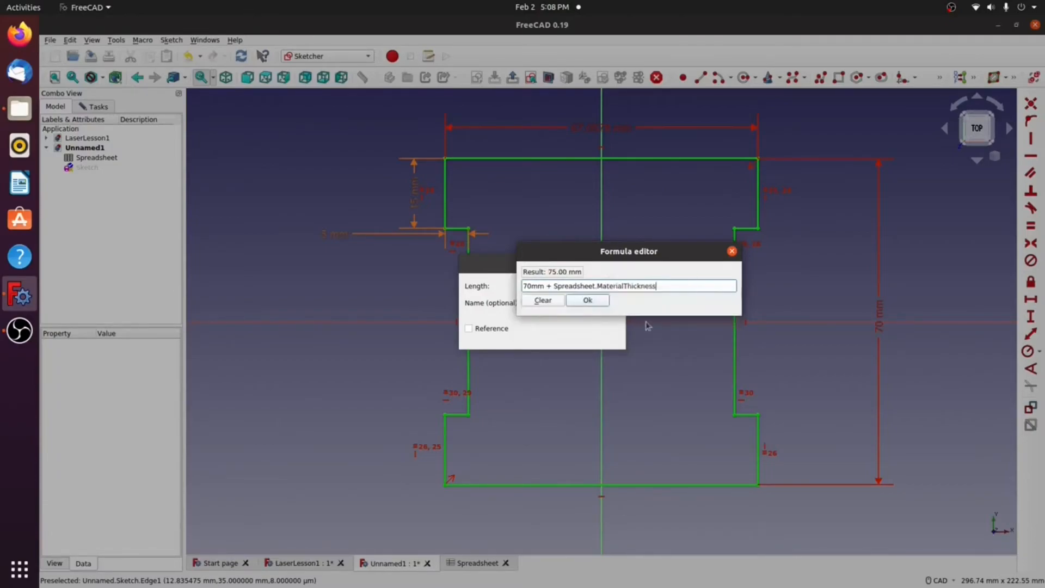
pyautogui.write('* 2')
pyautogui.click(584, 300)
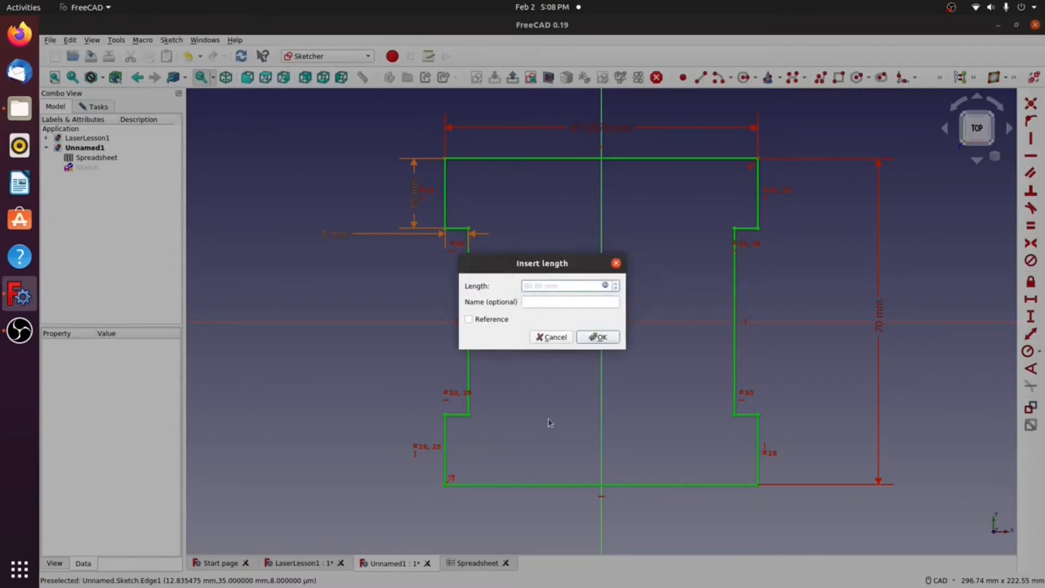
pyautogui.click(598, 337)
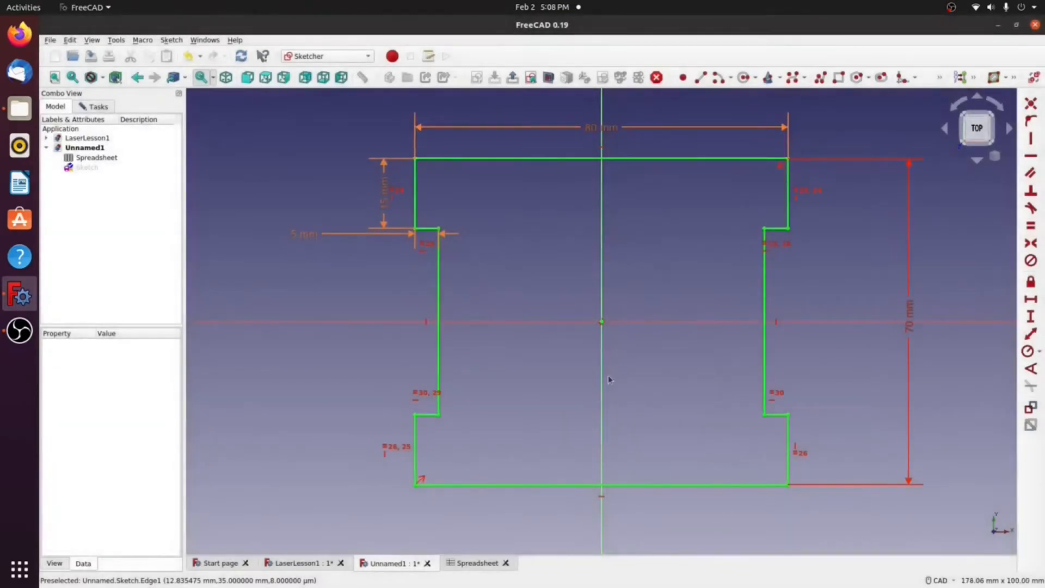
# Step: Move the top edge's horizontal dimension farther above the profile, and close the sketch
pyautogui.moveTo(625, 132); pyautogui.dragTo(593, 126)
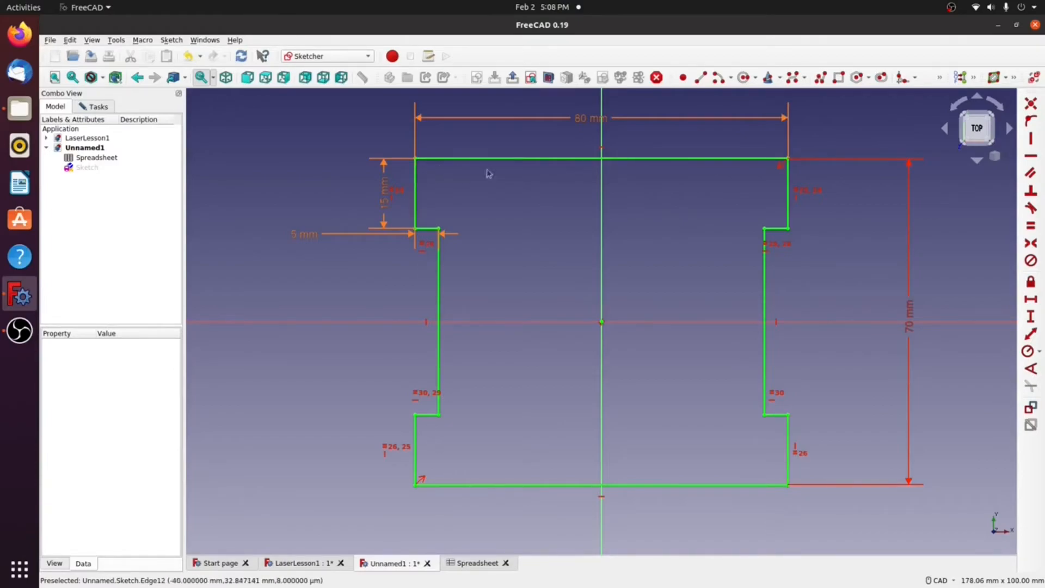
pyautogui.click(98, 107)
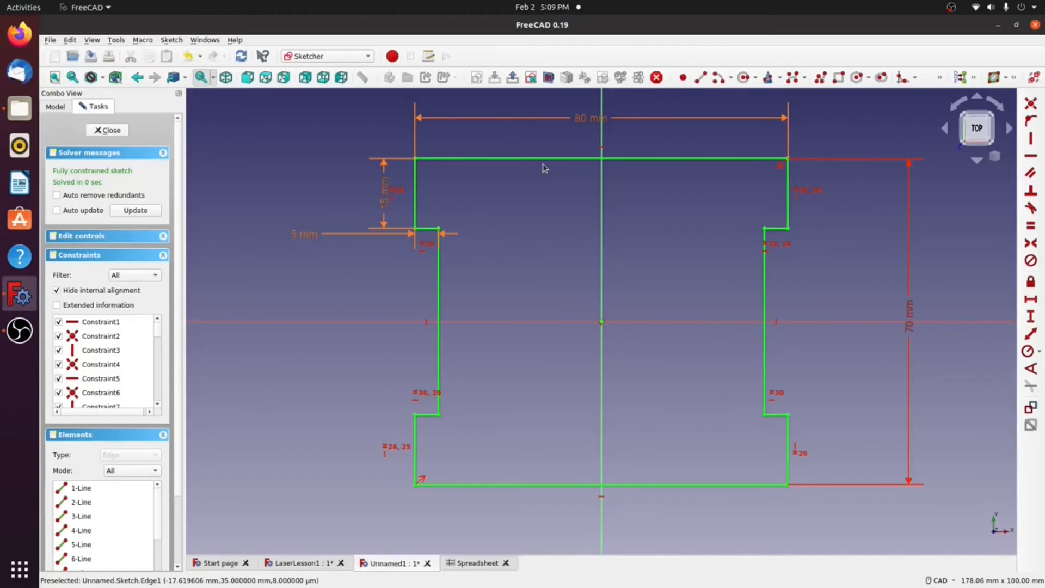
pyautogui.click(512, 78)
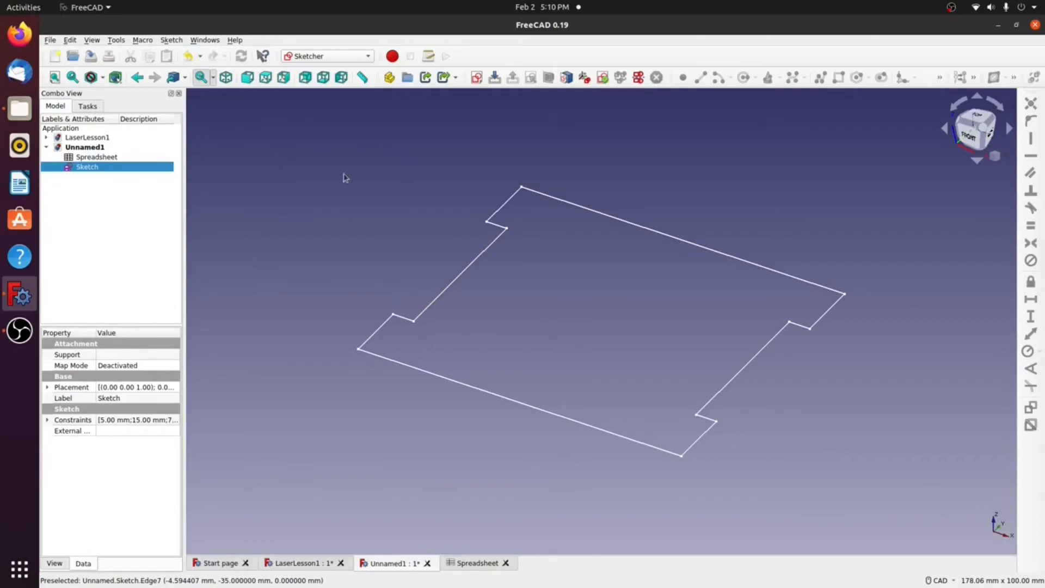
# Step: Switch to the Part Design workbench and create a new body in the Unnamed1 document
pyautogui.click(369, 56)
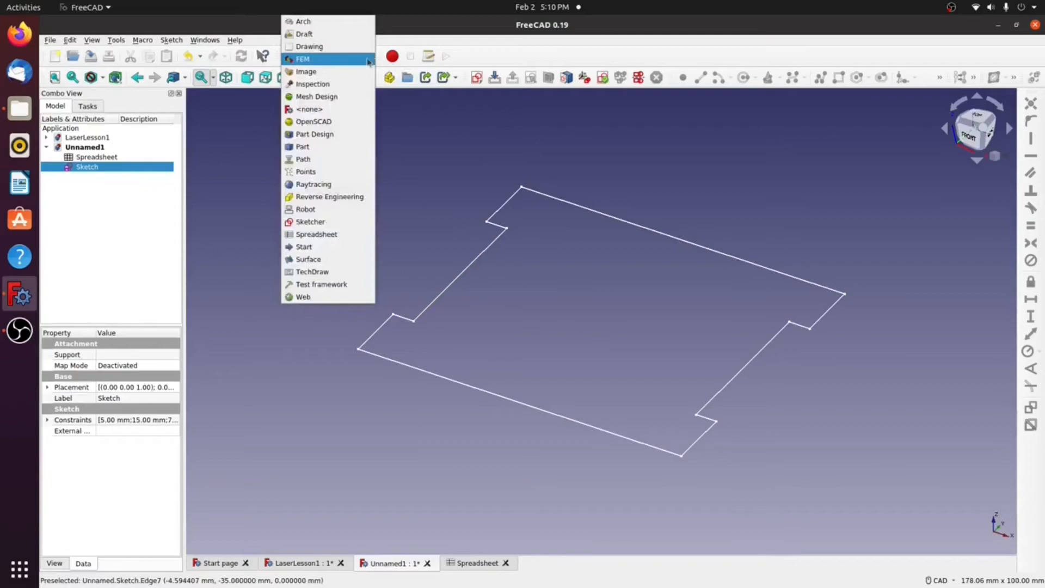
pyautogui.click(323, 136)
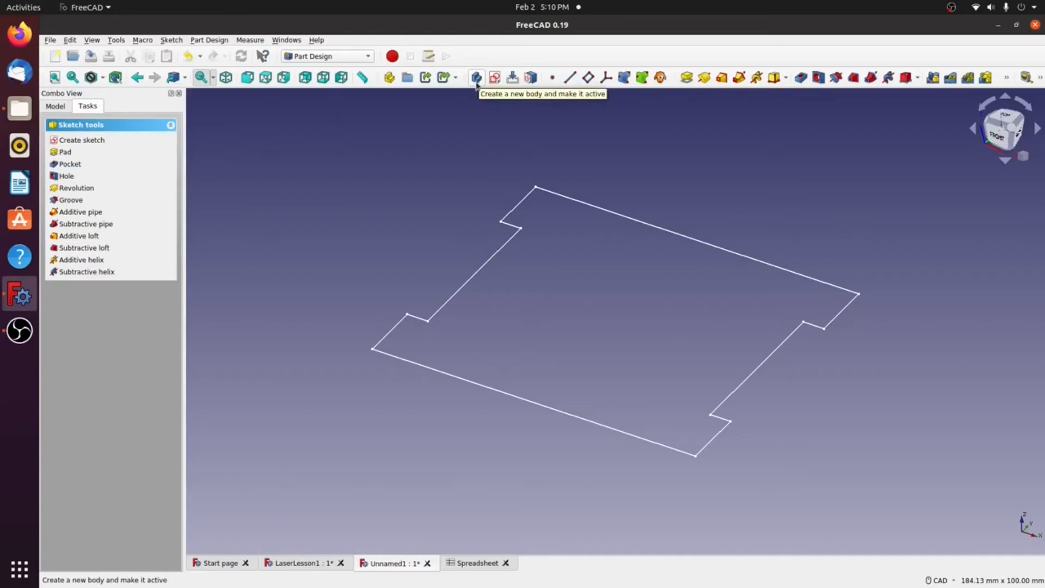
pyautogui.click(57, 106)
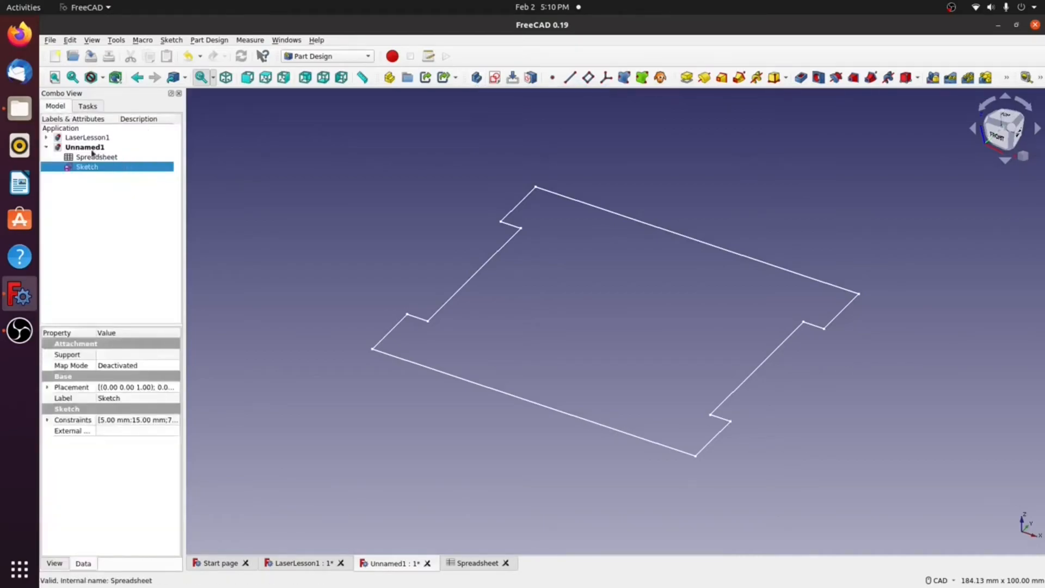
pyautogui.click(89, 151)
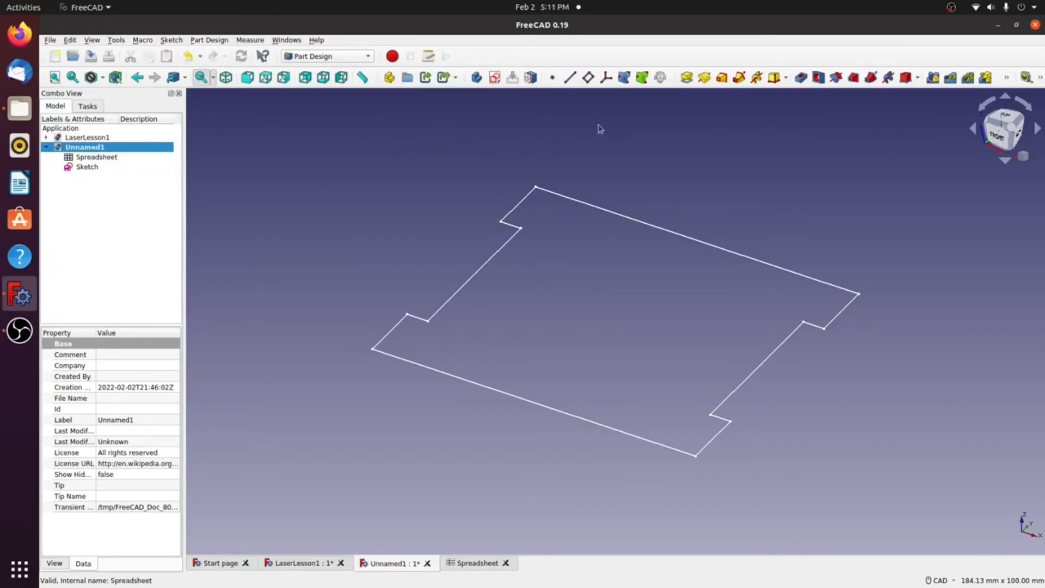
pyautogui.click(477, 78)
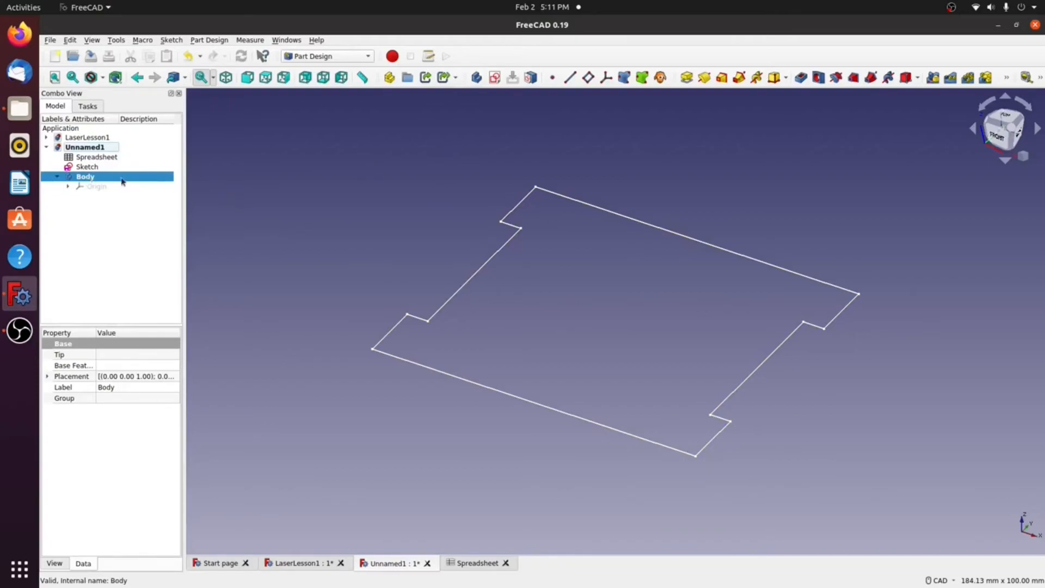
# Step: Move the sketch into the new body and look over the body's origin axes and planes
pyautogui.click(87, 167)
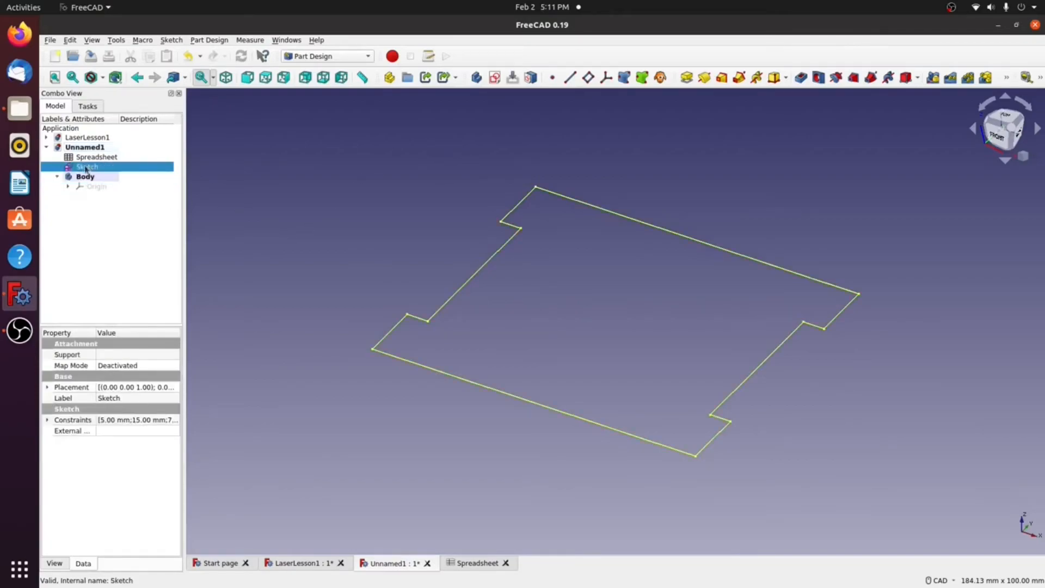
pyautogui.moveTo(86, 168); pyautogui.dragTo(80, 180)
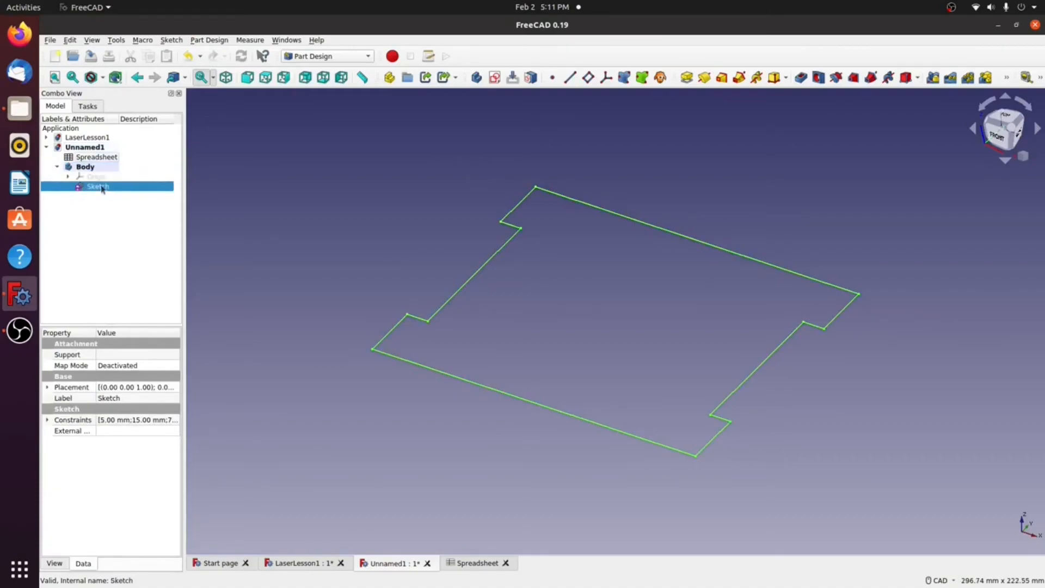
pyautogui.click(68, 177)
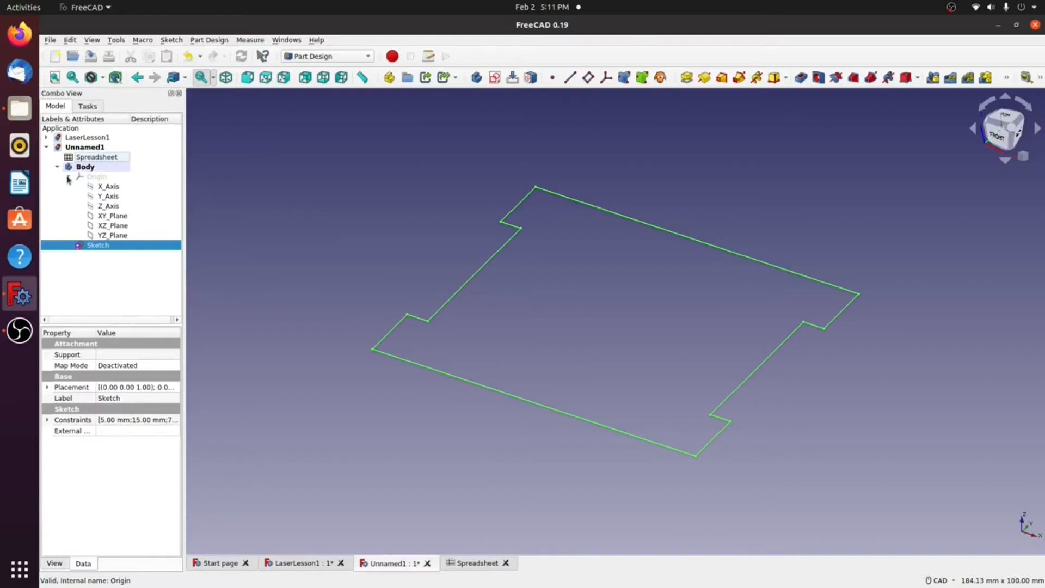
pyautogui.click(68, 176)
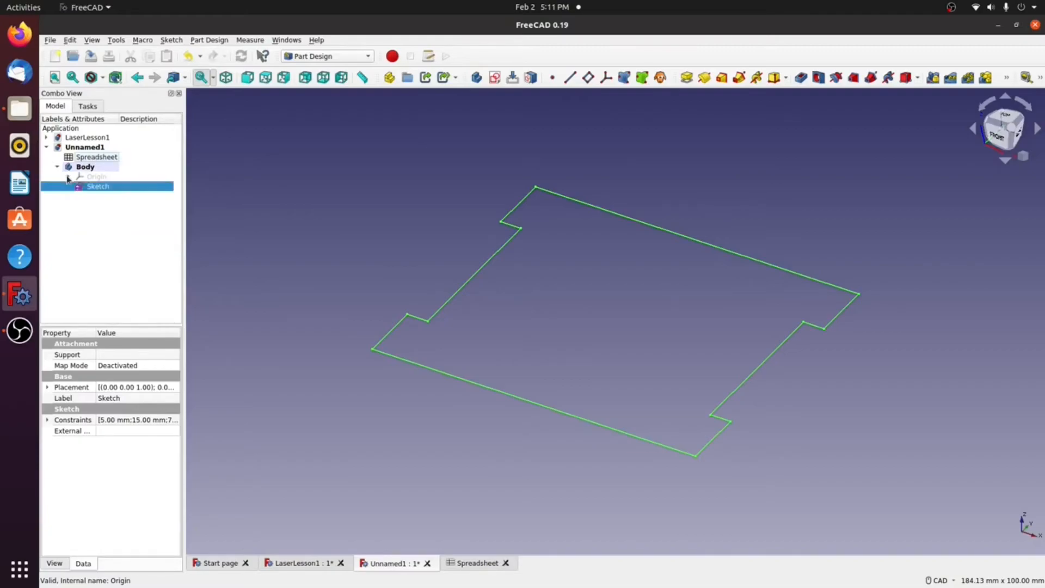
pyautogui.click(100, 177)
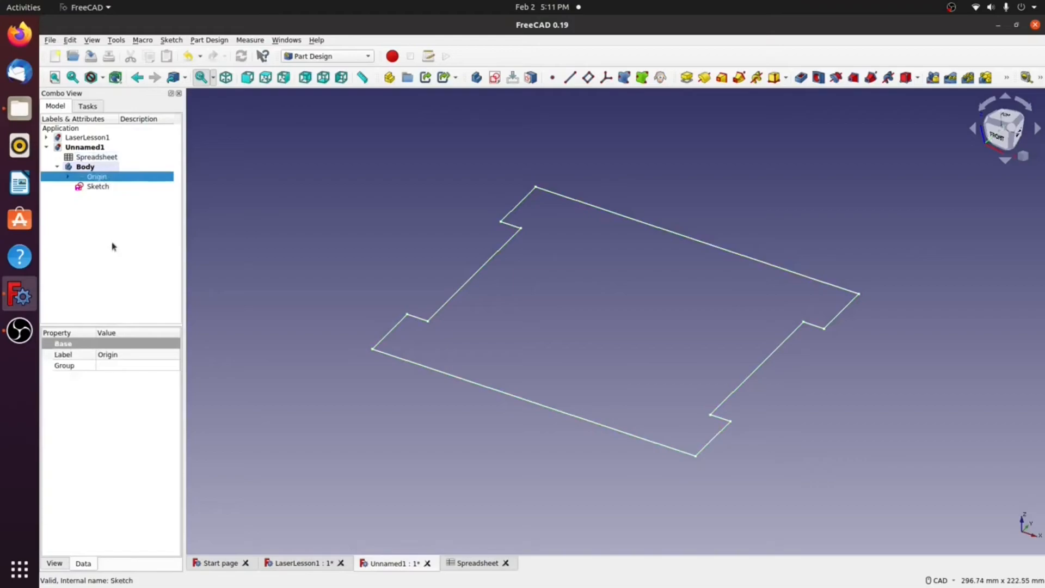
# Step: Pad the I-shaped sketch with its length driven by the formula Spreadsheet.MaterialThickness
pyautogui.click(94, 188)
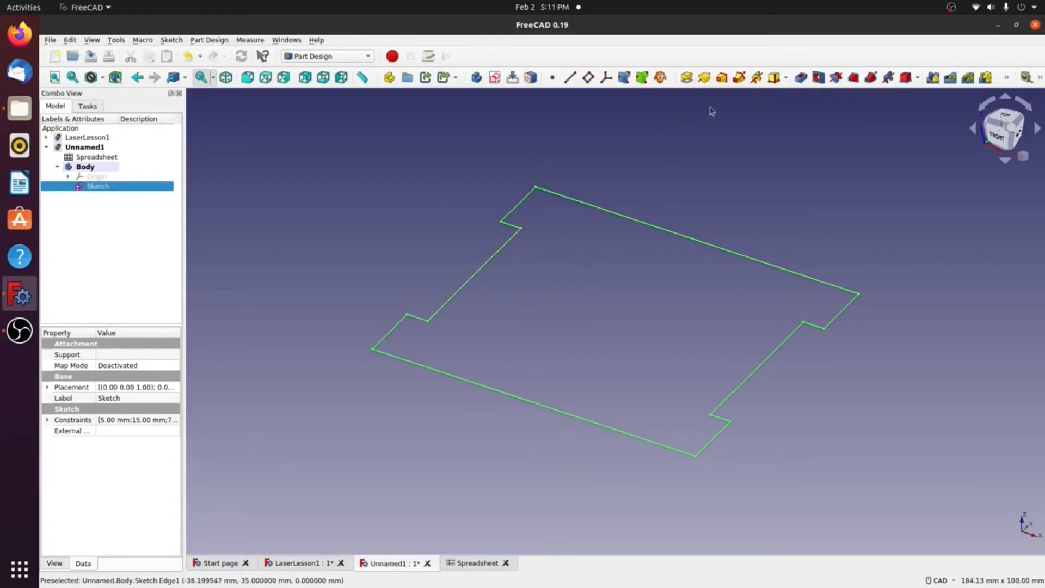
pyautogui.click(687, 77)
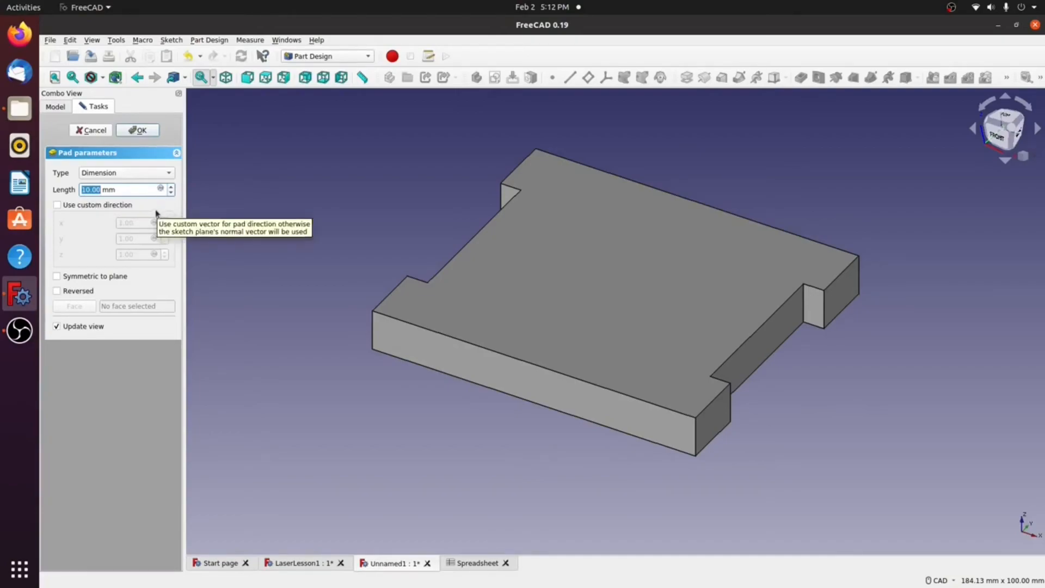
pyautogui.click(479, 563)
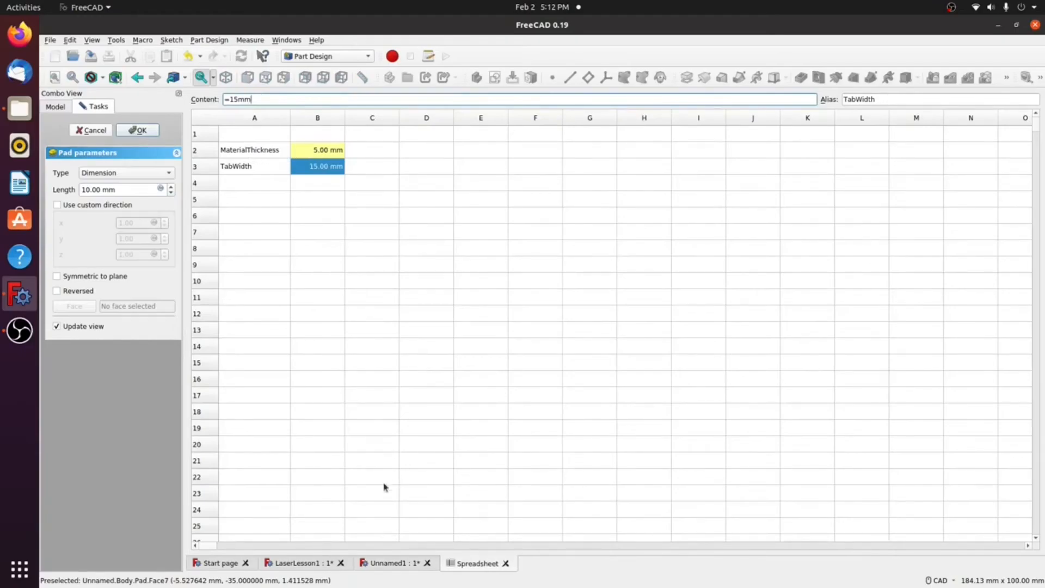
pyautogui.click(385, 565)
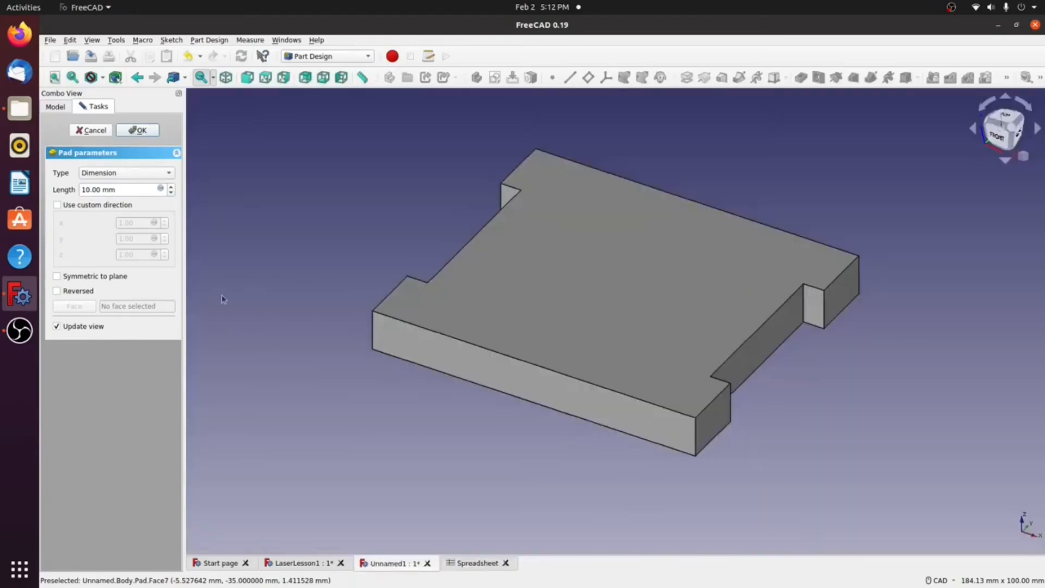
pyautogui.click(162, 189)
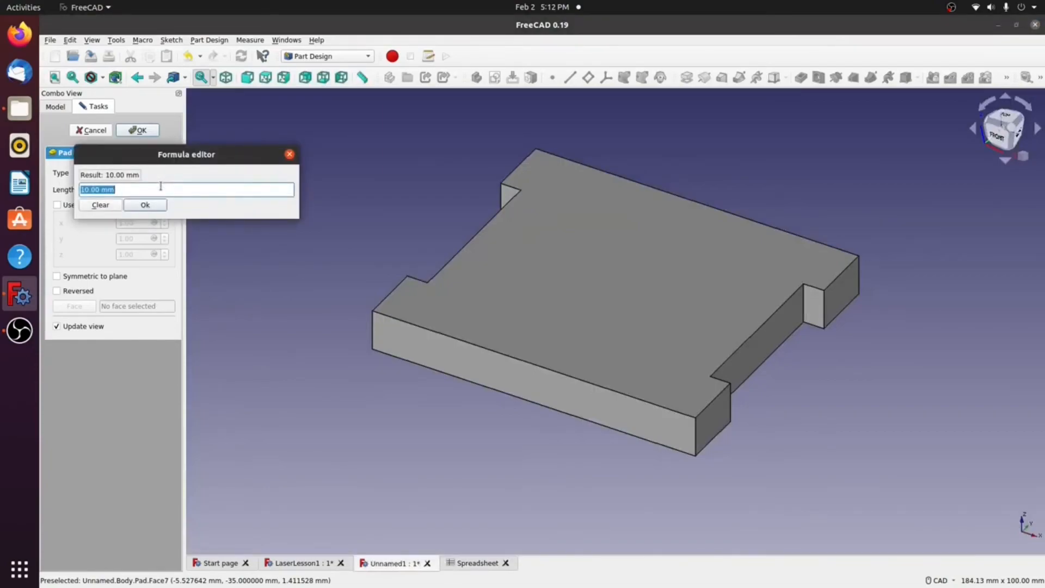
pyautogui.write('Spre')
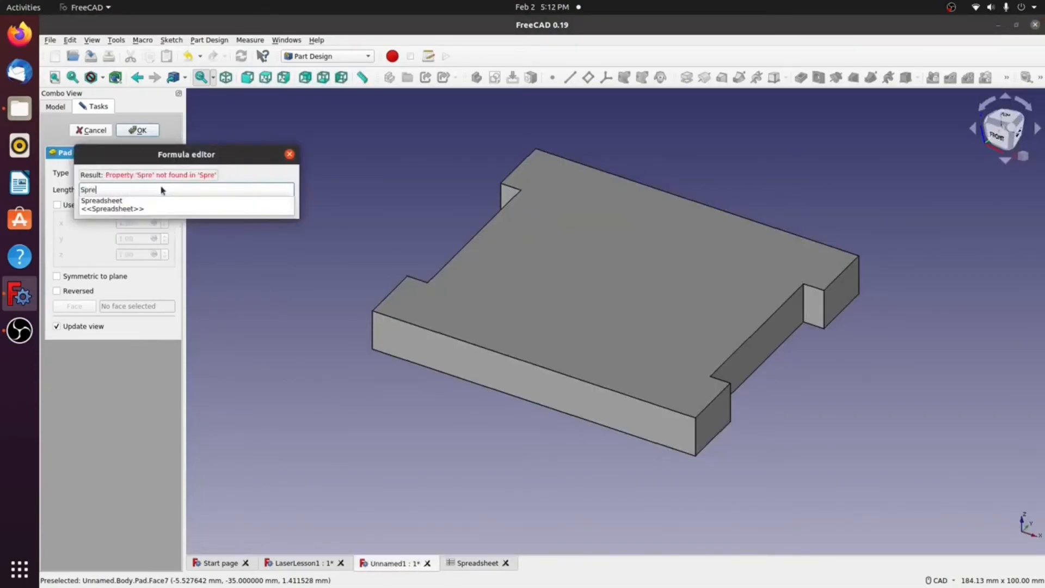
pyautogui.click(112, 201)
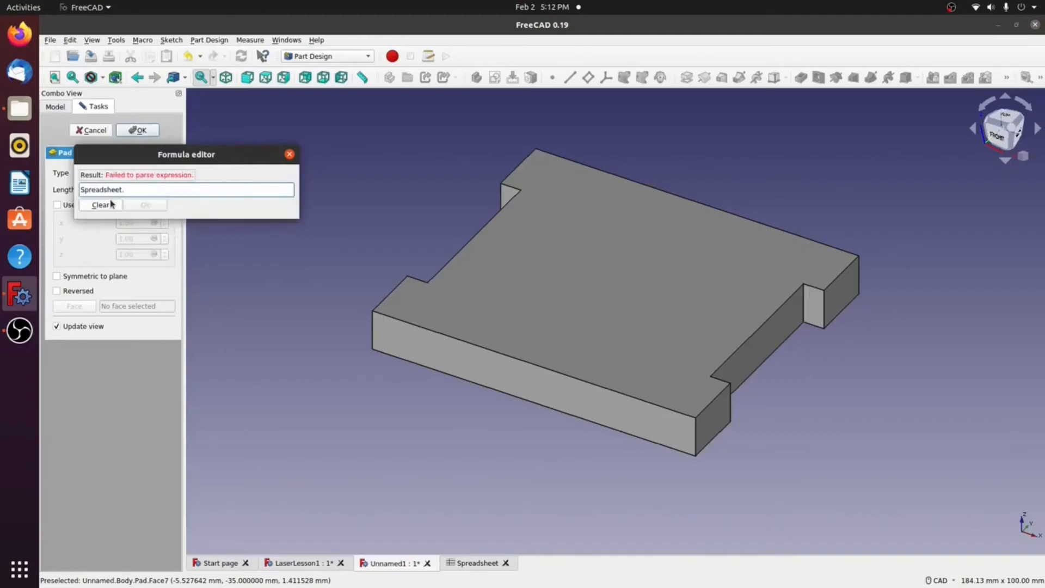
pyautogui.write('Materi')
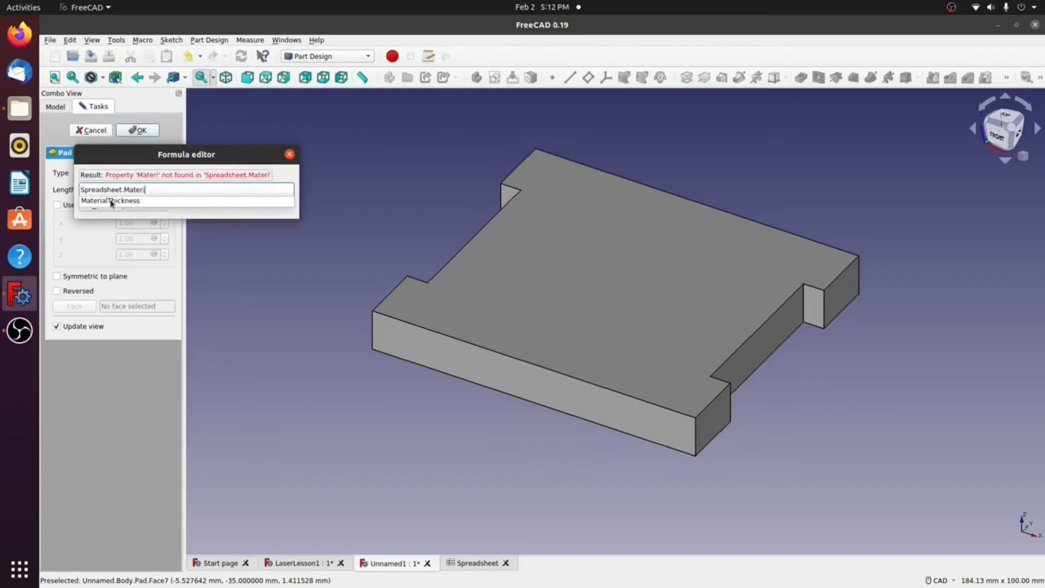
pyautogui.click(111, 201)
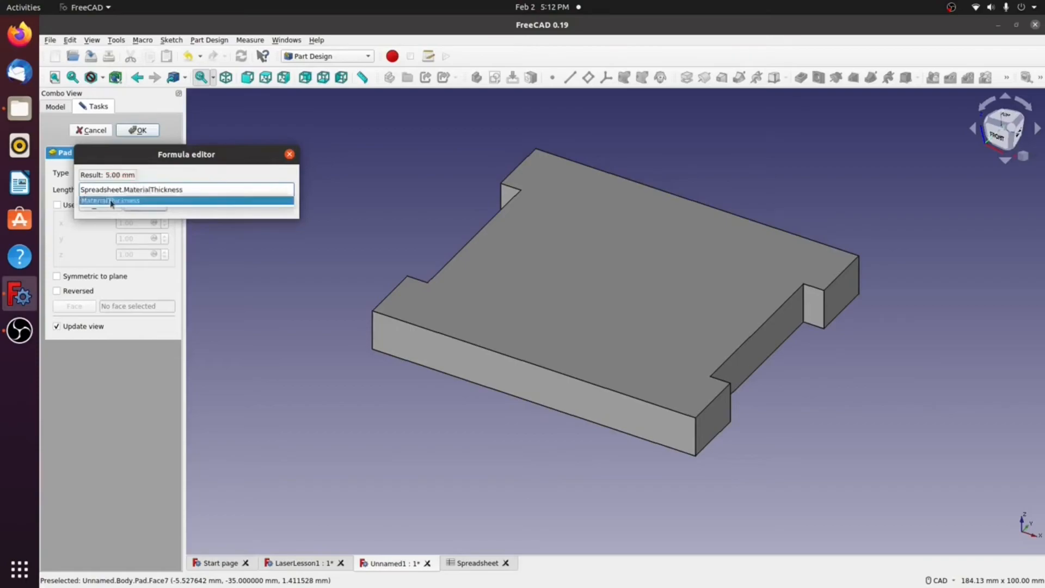
pyautogui.click(145, 204)
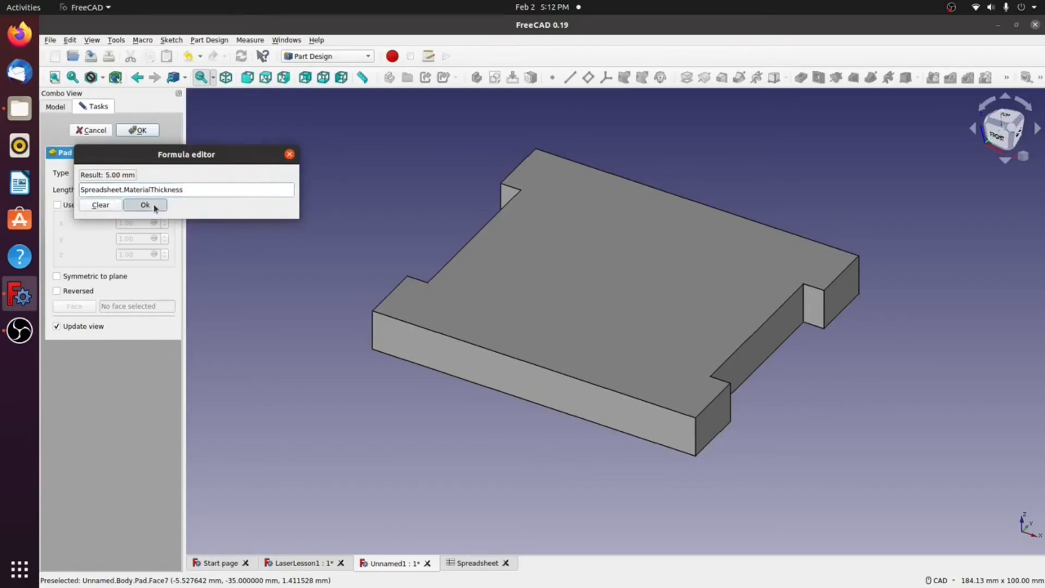
pyautogui.click(140, 131)
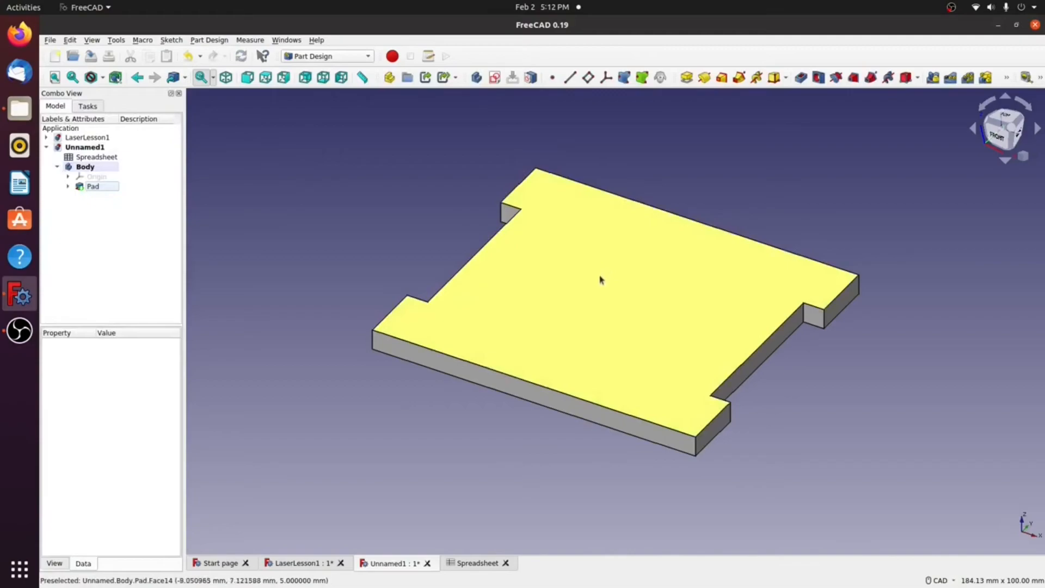
pyautogui.scroll(-5, 600, 279)
pyautogui.scroll(5, 600, 284)
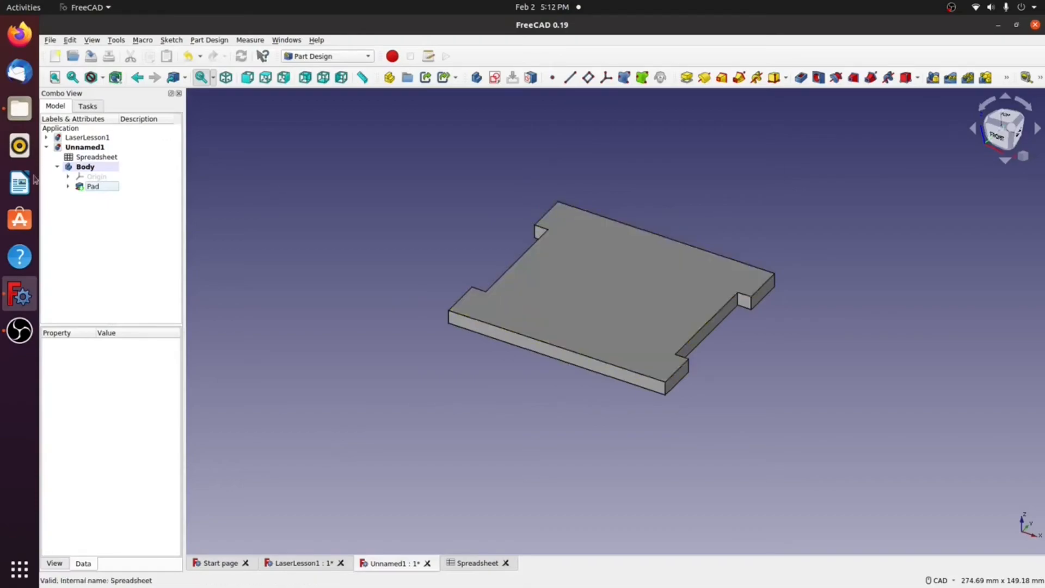
# Step: Activate the finished LaserLesson1 document and make its Side2 body visible
pyautogui.doubleClick(60, 138)
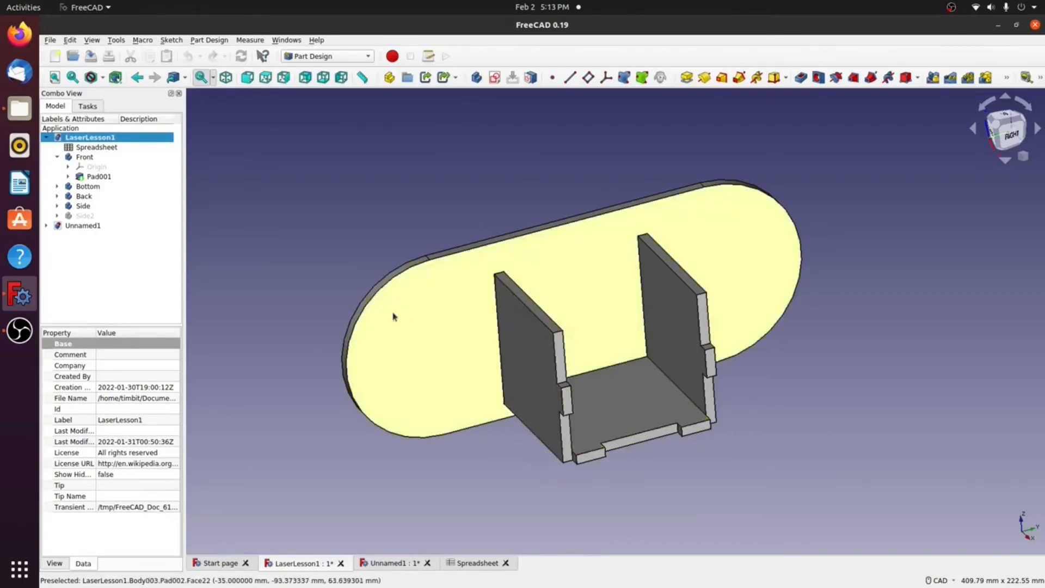
pyautogui.click(100, 217)
pyautogui.press('space')
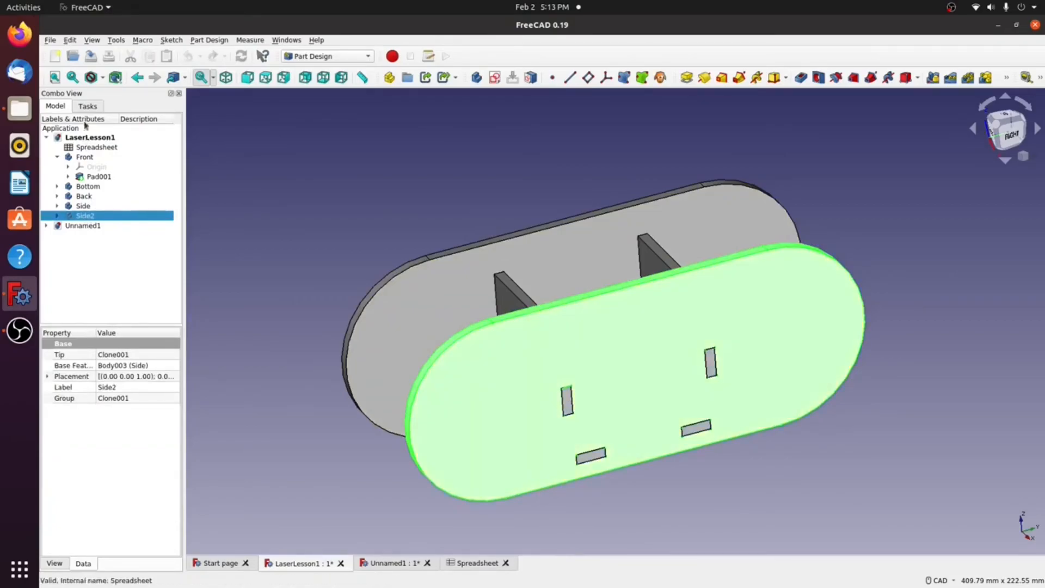
# Step: Return to the padded plate in the Unnamed1 document and collapse that document's model tree
pyautogui.click(80, 225)
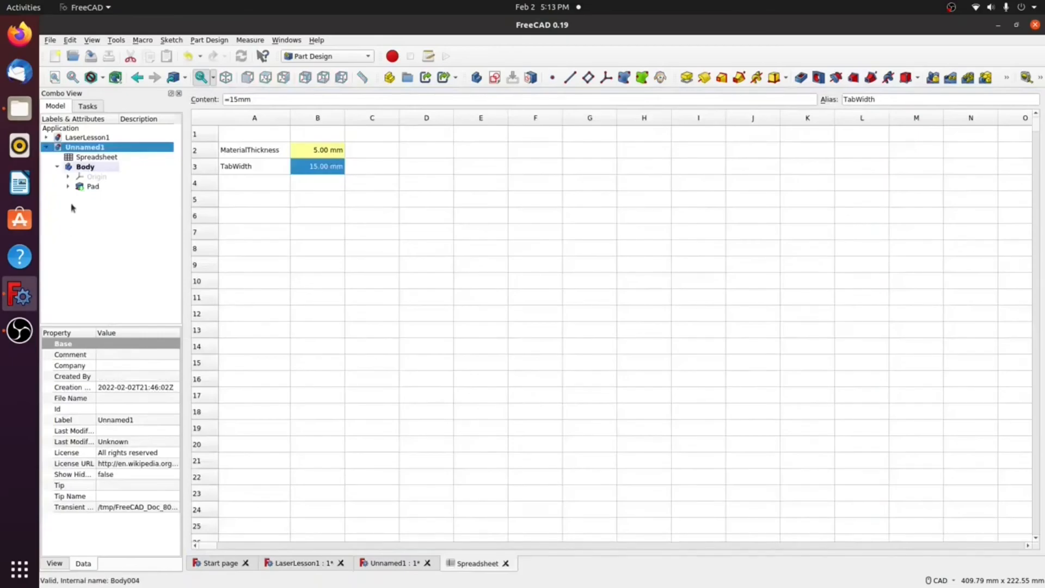
pyautogui.click(387, 563)
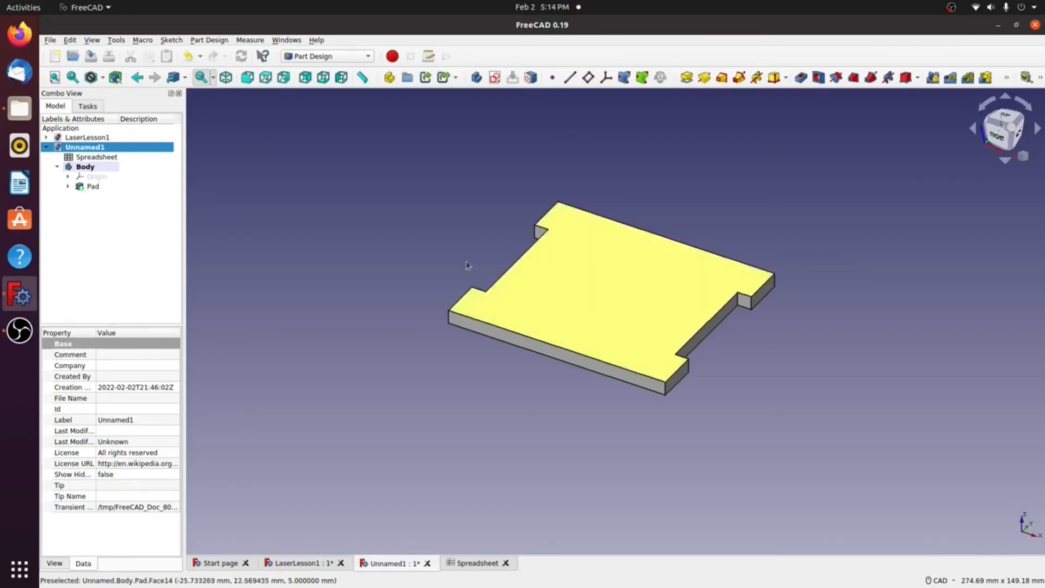
pyautogui.click(47, 148)
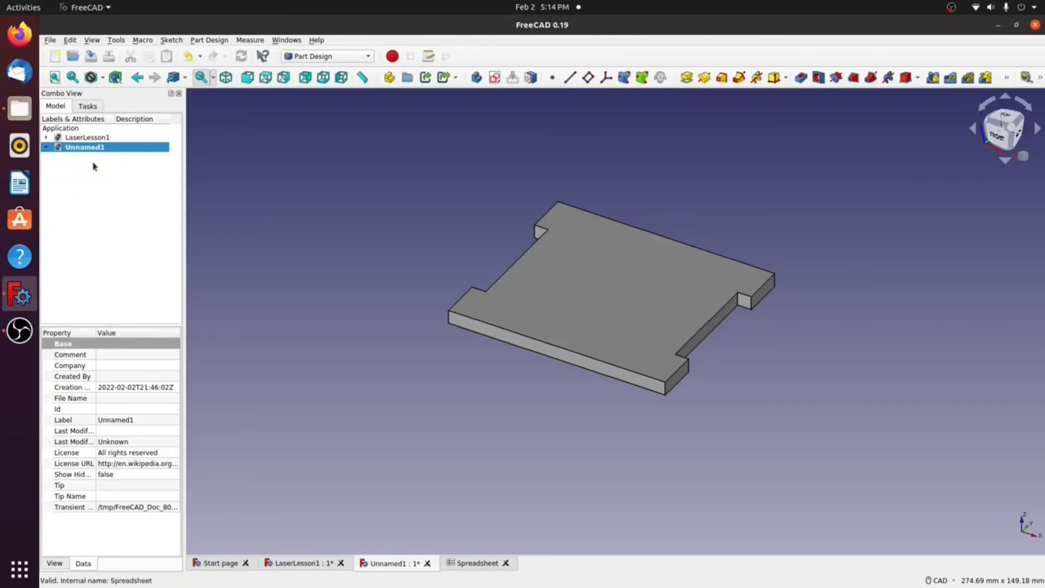
# Step: In the LaserLesson1 document's spreadsheet, set the MaterialThick value in cell B1 to 2 mm
pyautogui.doubleClick(94, 140)
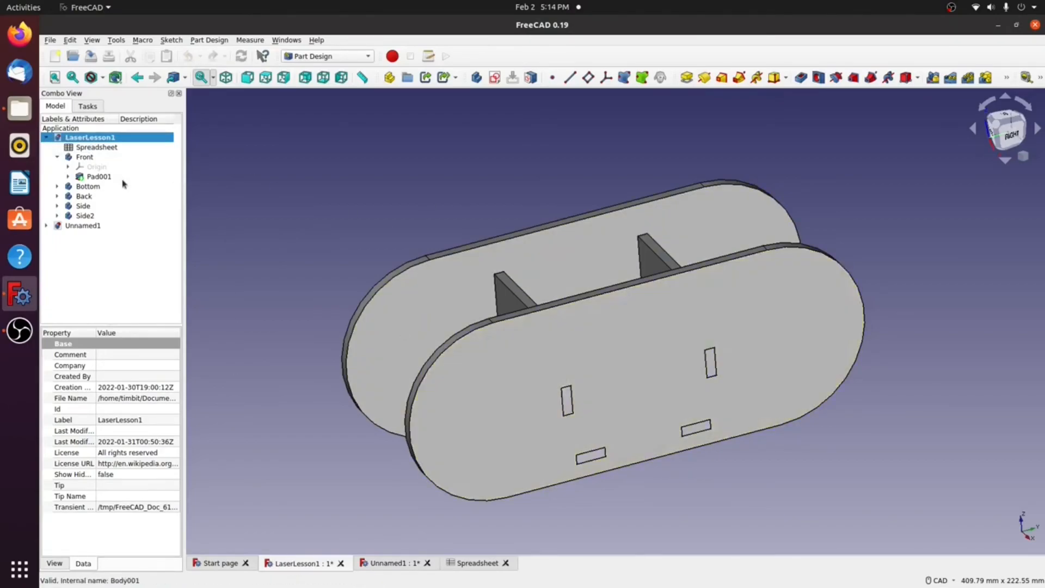
pyautogui.doubleClick(69, 149)
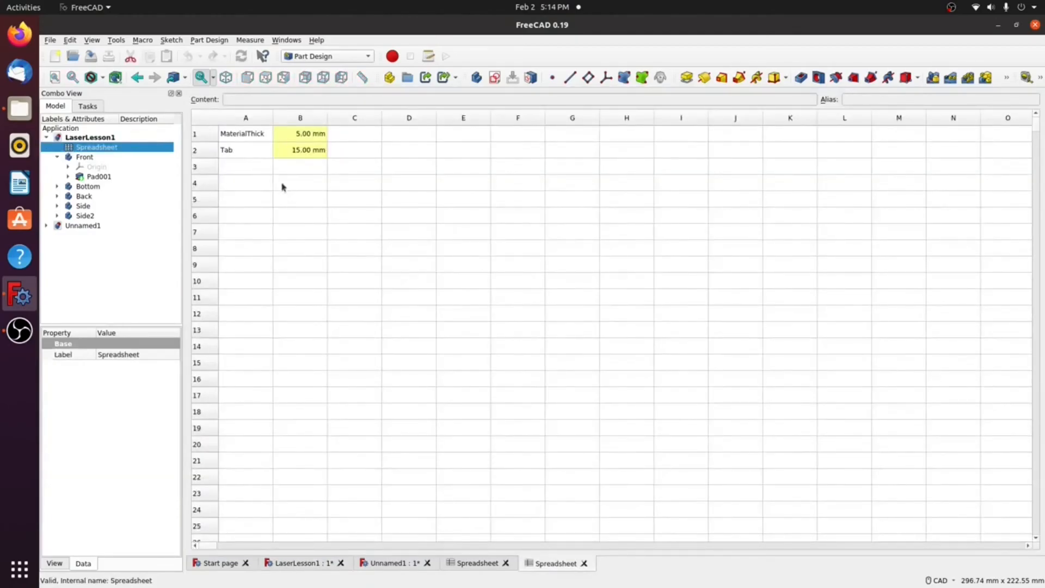
pyautogui.click(288, 135)
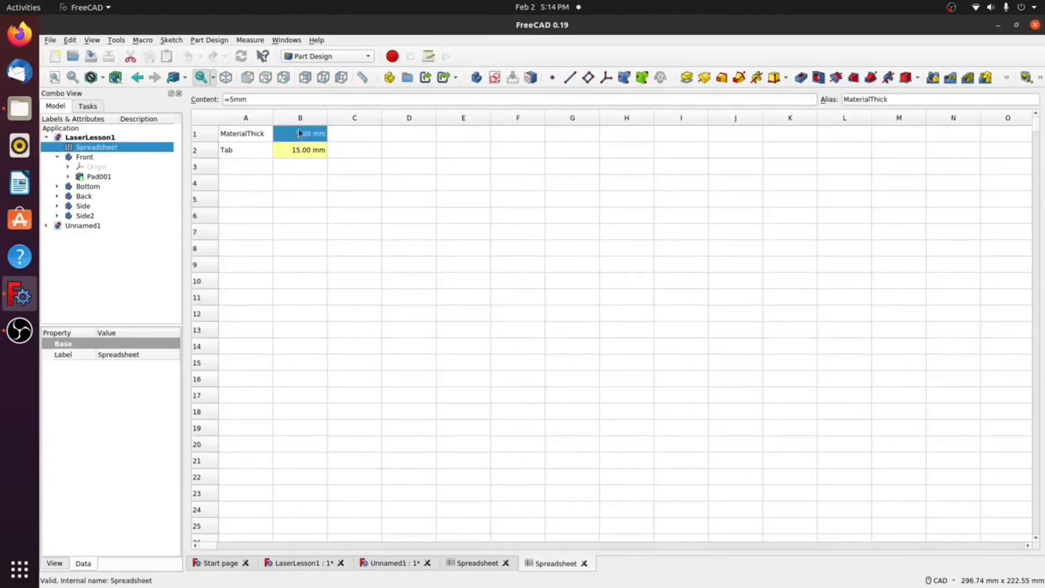
pyautogui.doubleClick(299, 137)
pyautogui.click(292, 135)
pyautogui.press('BackSpace')
pyautogui.write('2')
pyautogui.click(299, 151)
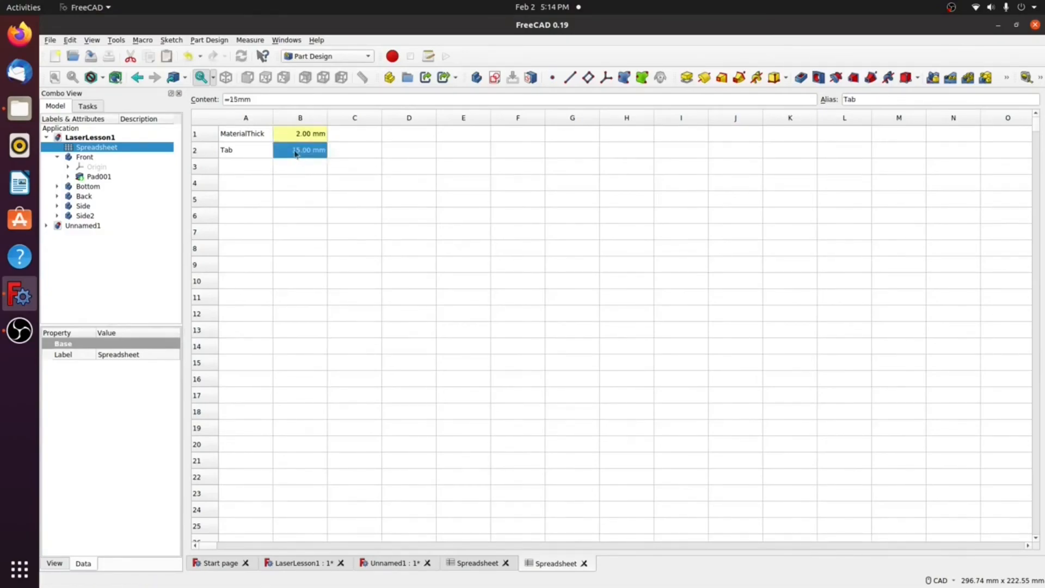
# Step: Set the Tab value in cell B2 of the LaserLesson1 spreadsheet to 20 mm
pyautogui.doubleClick(296, 153)
pyautogui.click(289, 151)
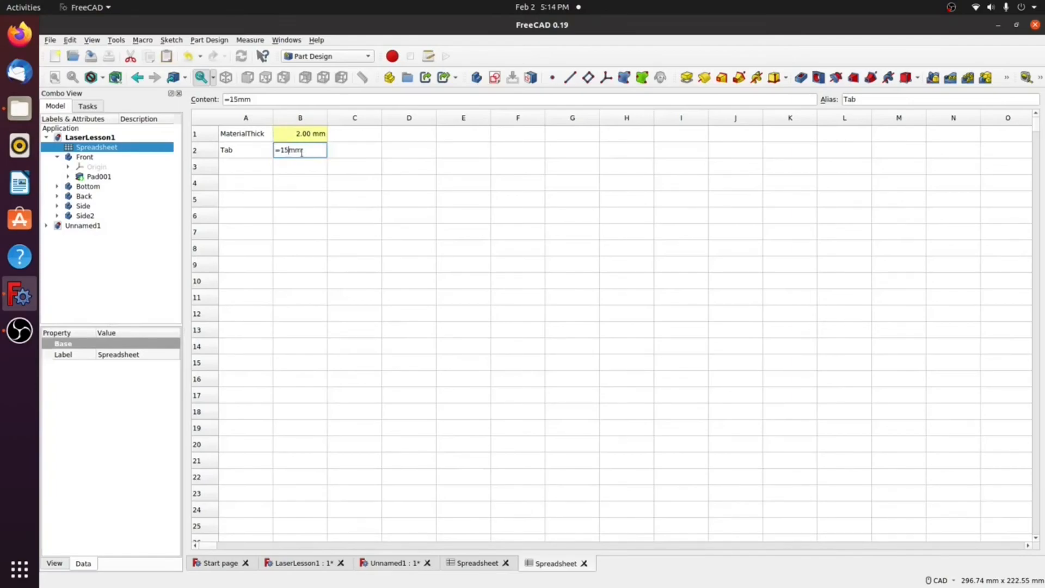
pyautogui.press('BackSpace')
pyautogui.press('BackSpace')
pyautogui.write('20')
pyautogui.press('Return')
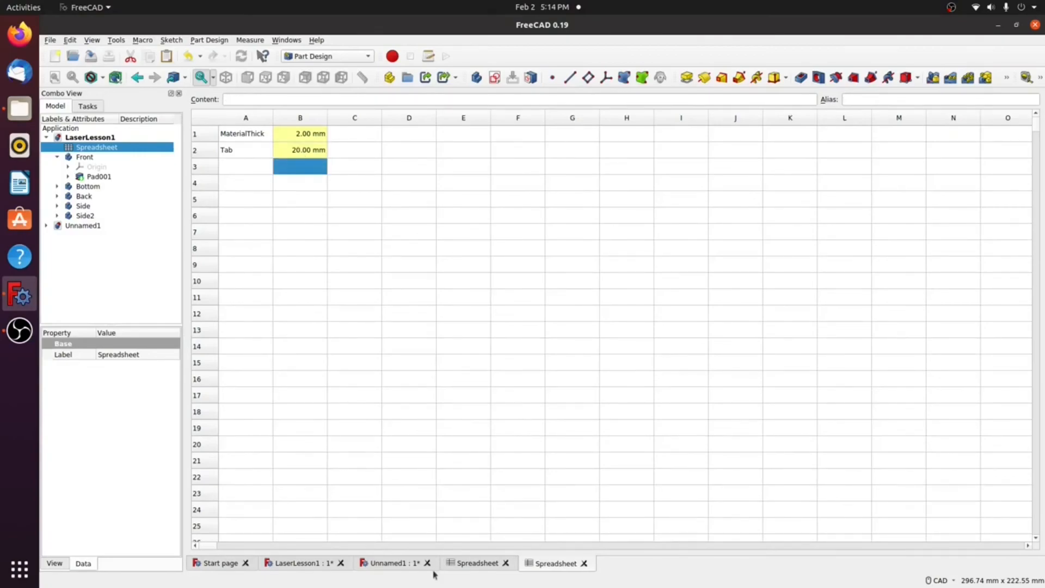
# Step: Show the LaserLesson1 assembly in 3D and examine its slots and tabs from a higher angle
pyautogui.click(291, 565)
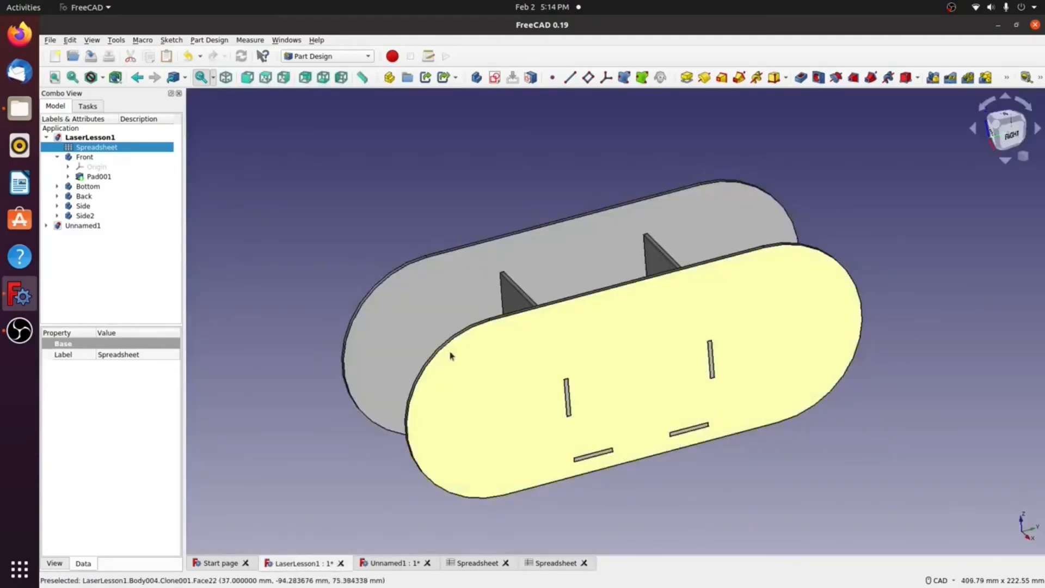
pyautogui.moveTo(613, 321); pyautogui.dragTo(642, 390, button='middle')
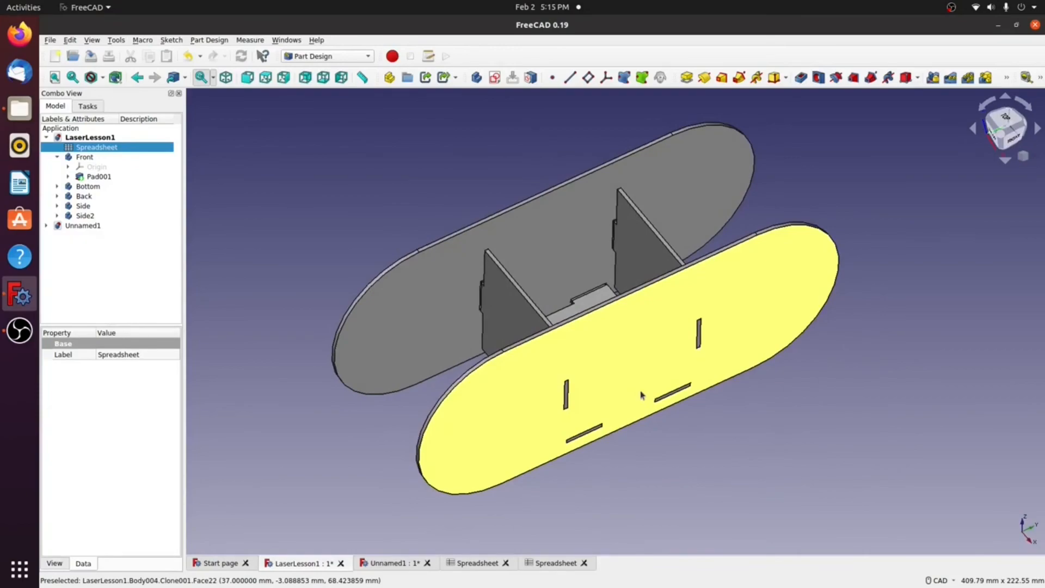
pyautogui.scroll(-3, 635, 342)
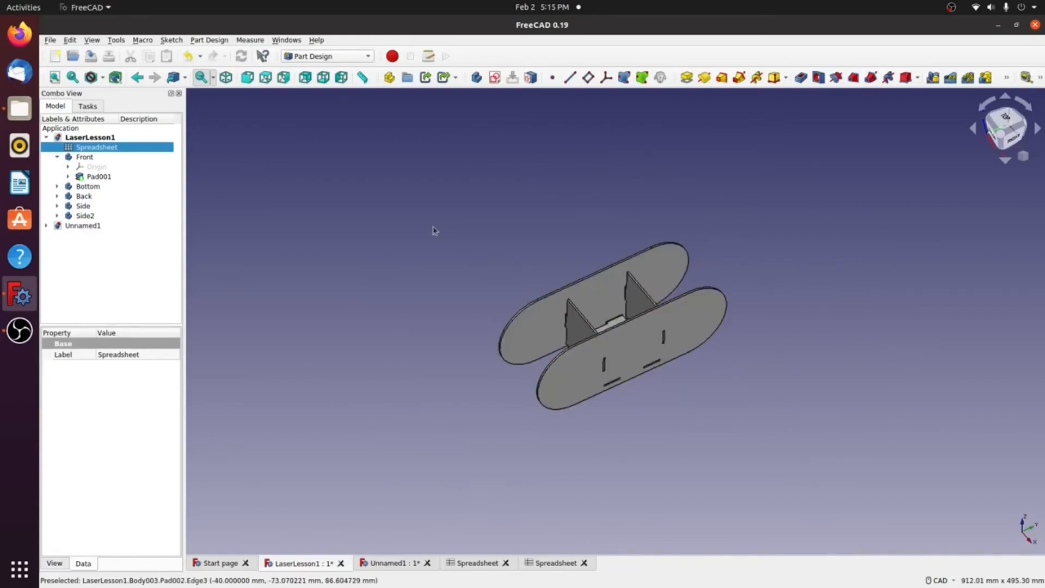
# Step: Activate the Unnamed1 document and bring up its padded plate in the 3D view
pyautogui.click(359, 58)
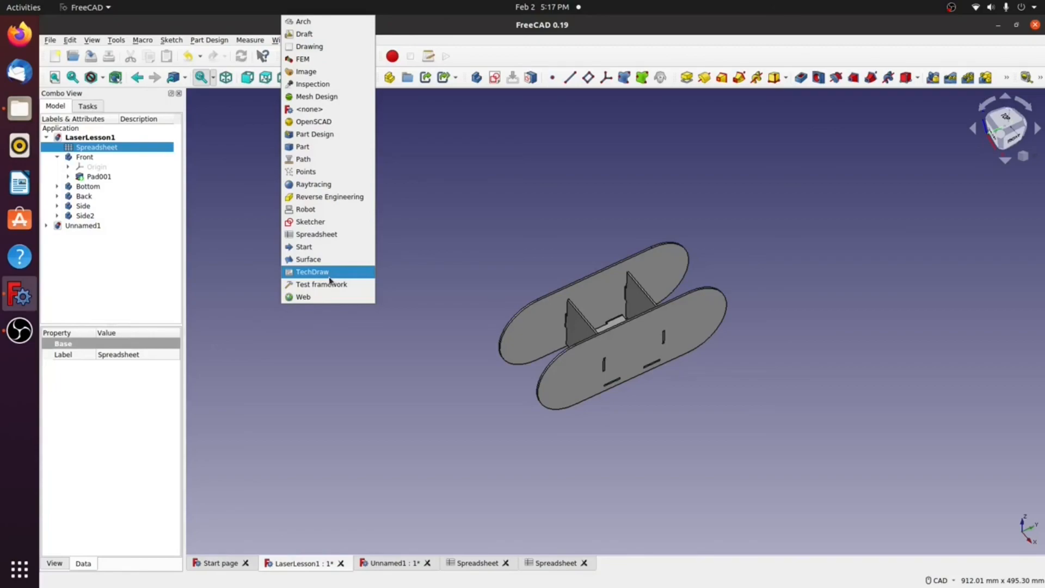
pyautogui.click(78, 227)
pyautogui.click(73, 226)
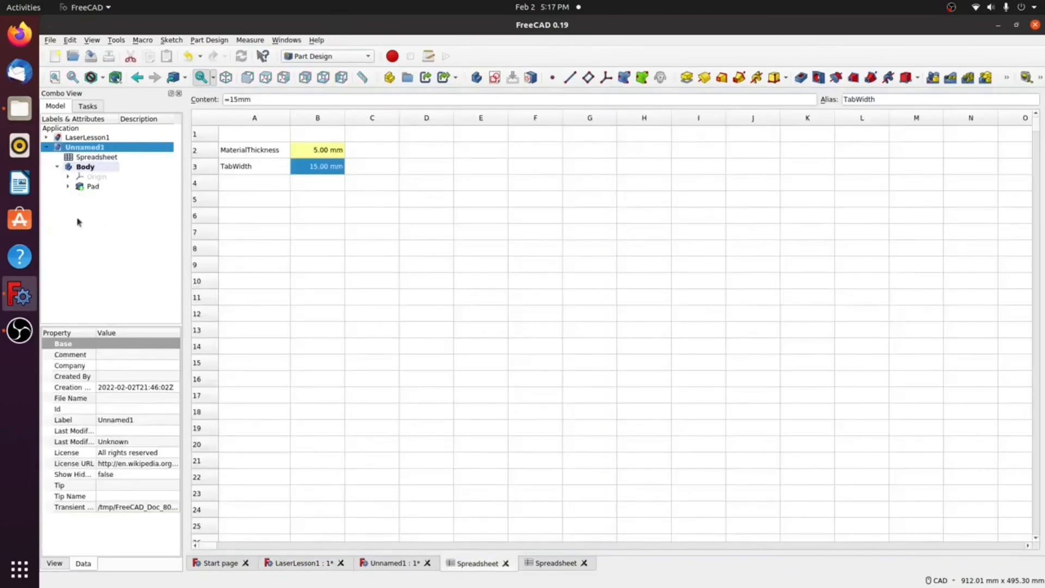
pyautogui.click(389, 564)
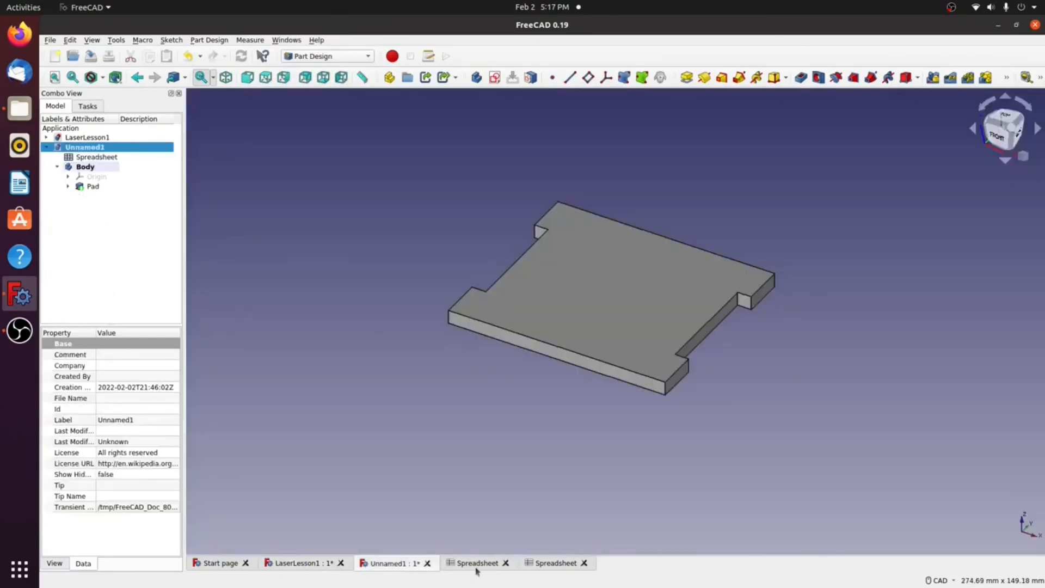